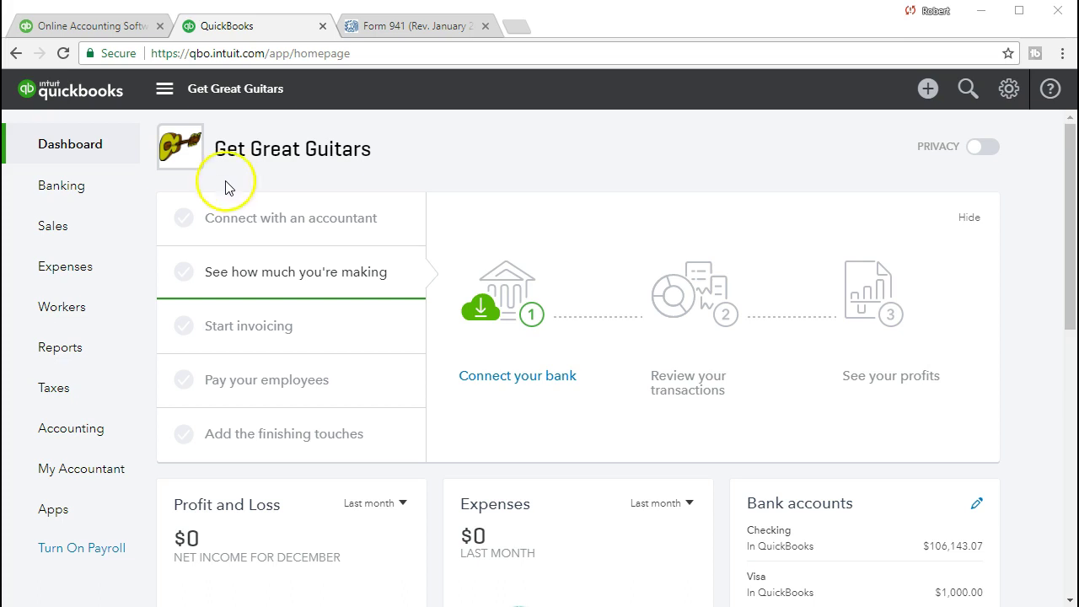
Step: Open the Balance Sheet report from the Frequently Run reports
left_click(116, 346)
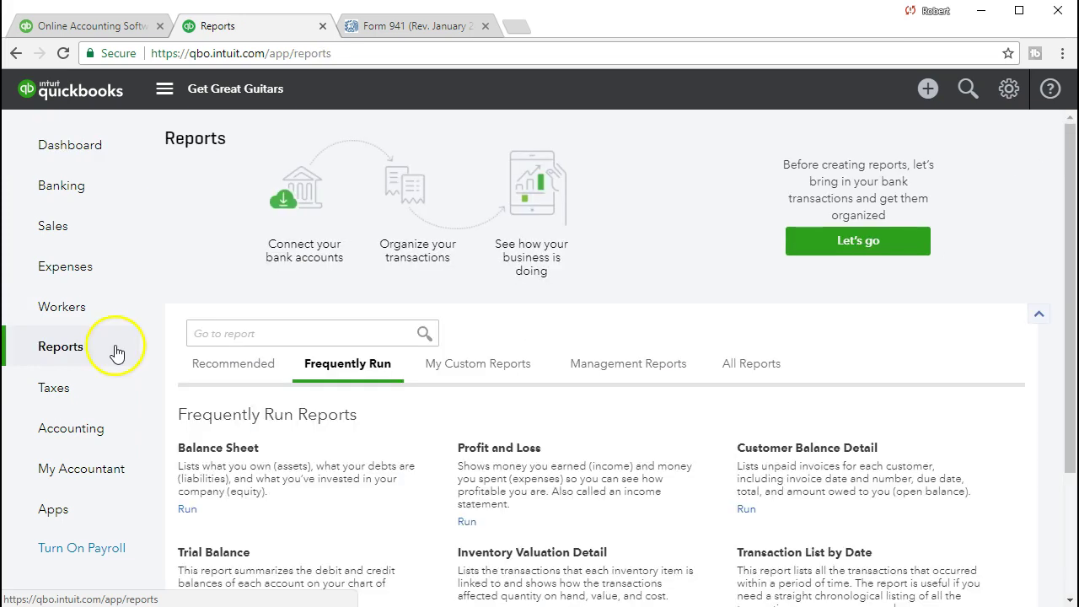
left_click(217, 456)
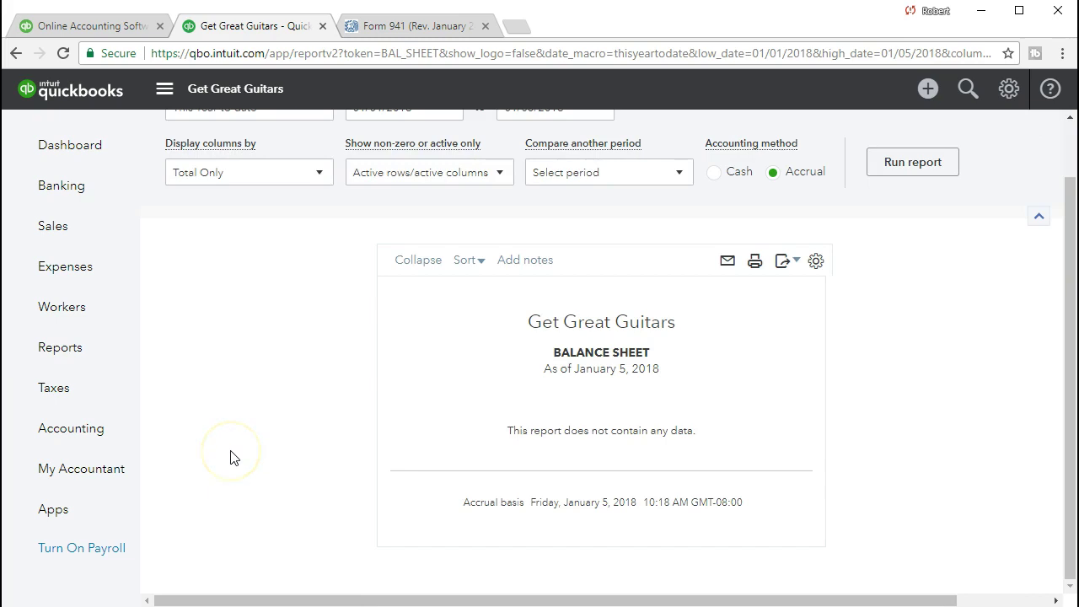
scroll(234, 457, "up", 1)
Step: Set the report period to 01/01/2021 through 02/28/2021
left_click_drag(421, 172, 327, 173)
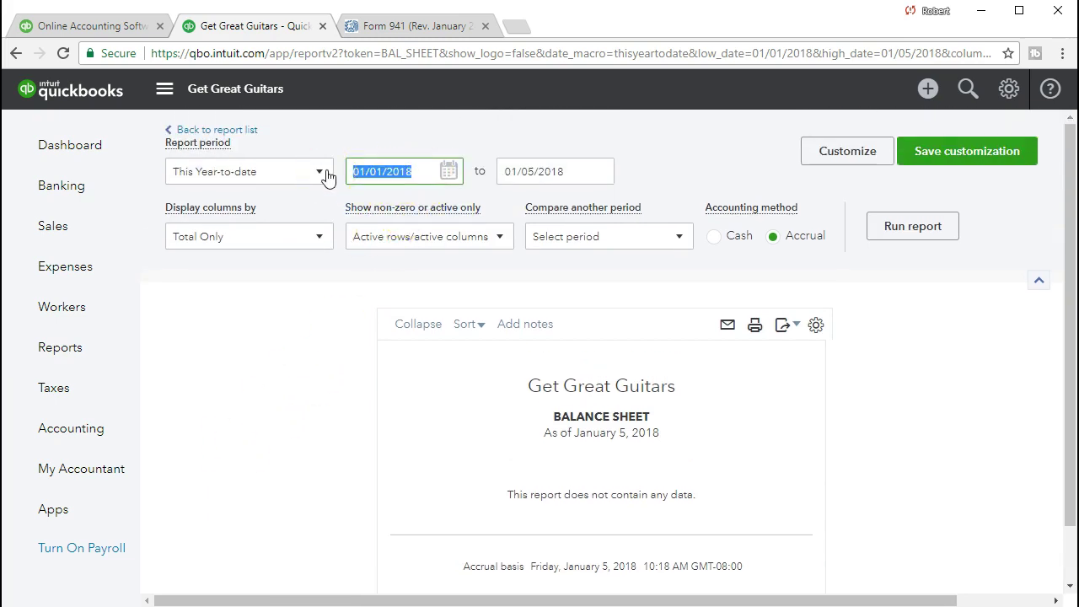
type("0")
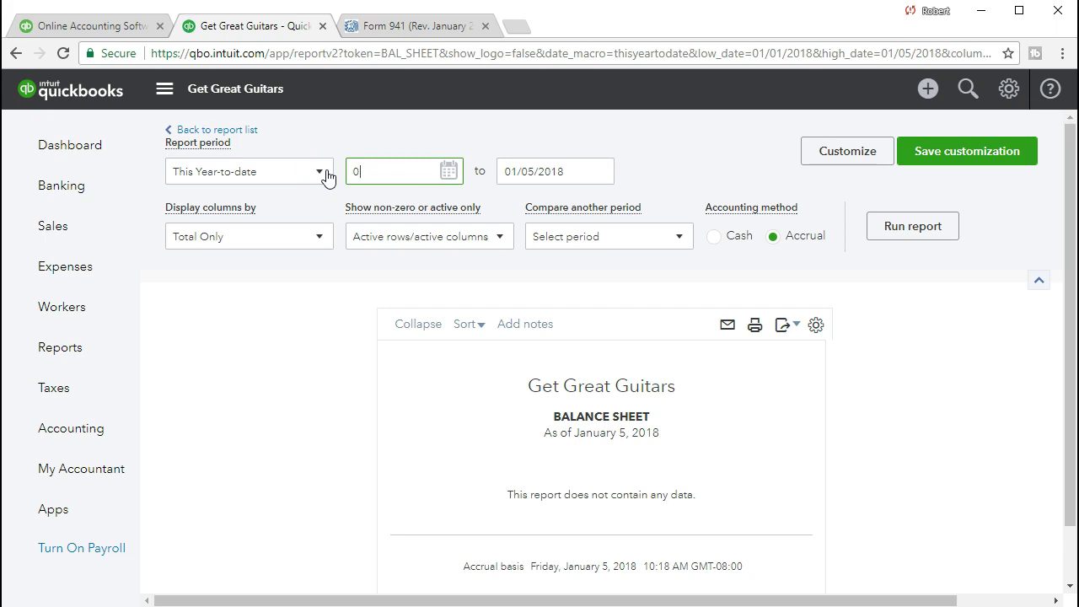
type("1/01/2021")
key("Tab")
type("0")
type("2/28/2")
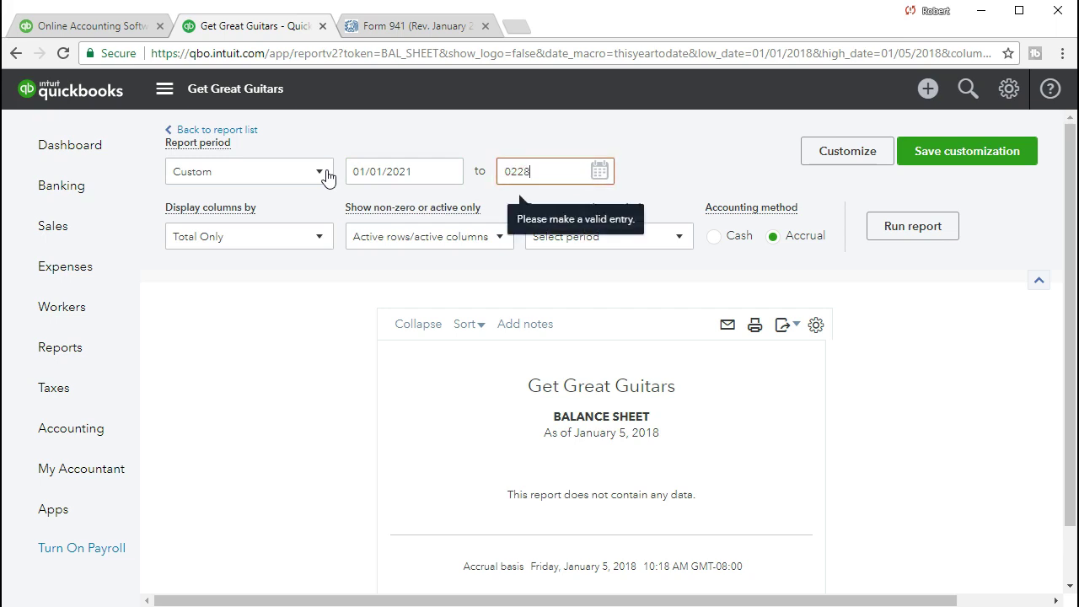
type("021")
key("Tab")
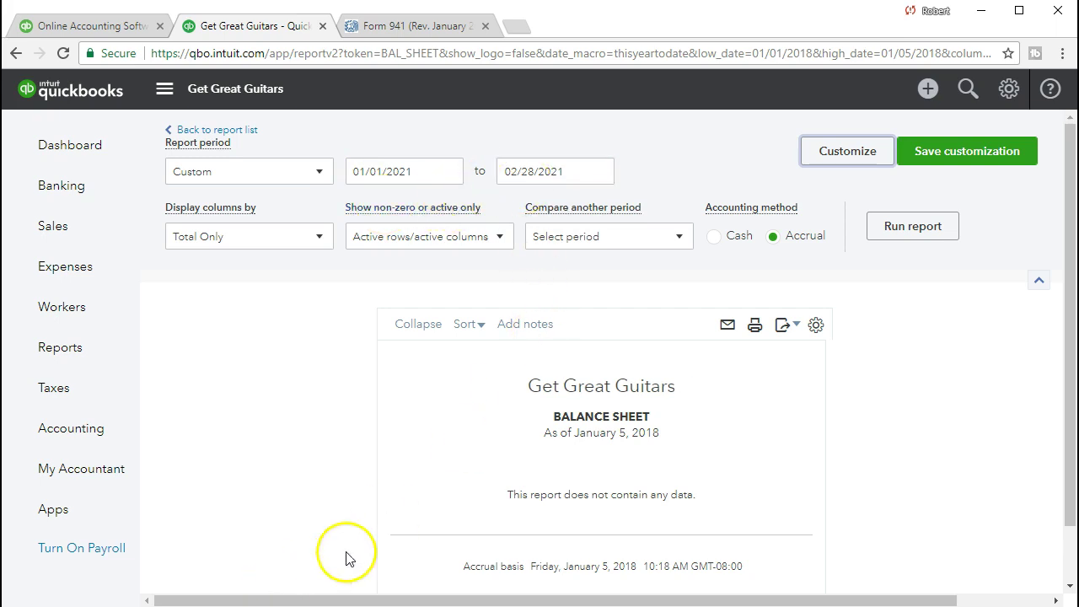
Step: Rerun the Balance Sheet as of 02/28/2021 and drill into the 1,598.00 Payroll Liability balance
left_click(886, 241)
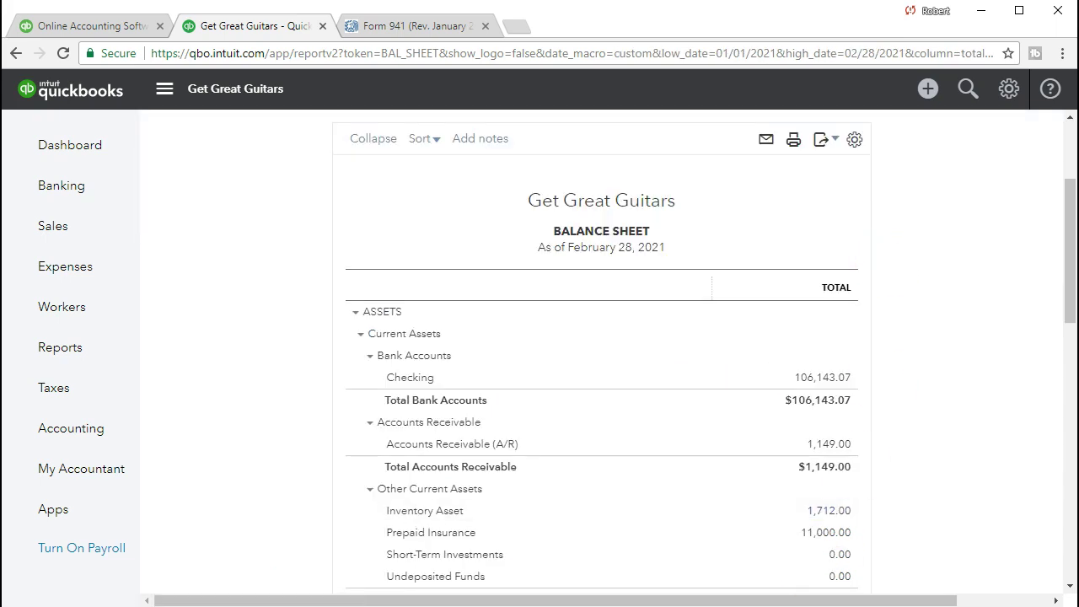
scroll(317, 432, "down", 5)
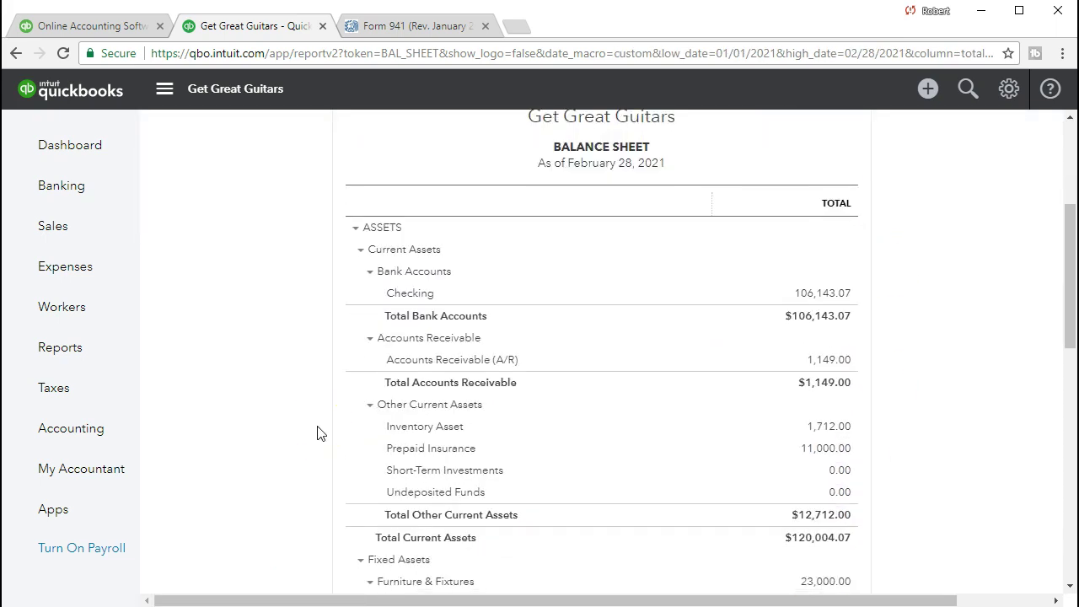
scroll(317, 432, "down", 1)
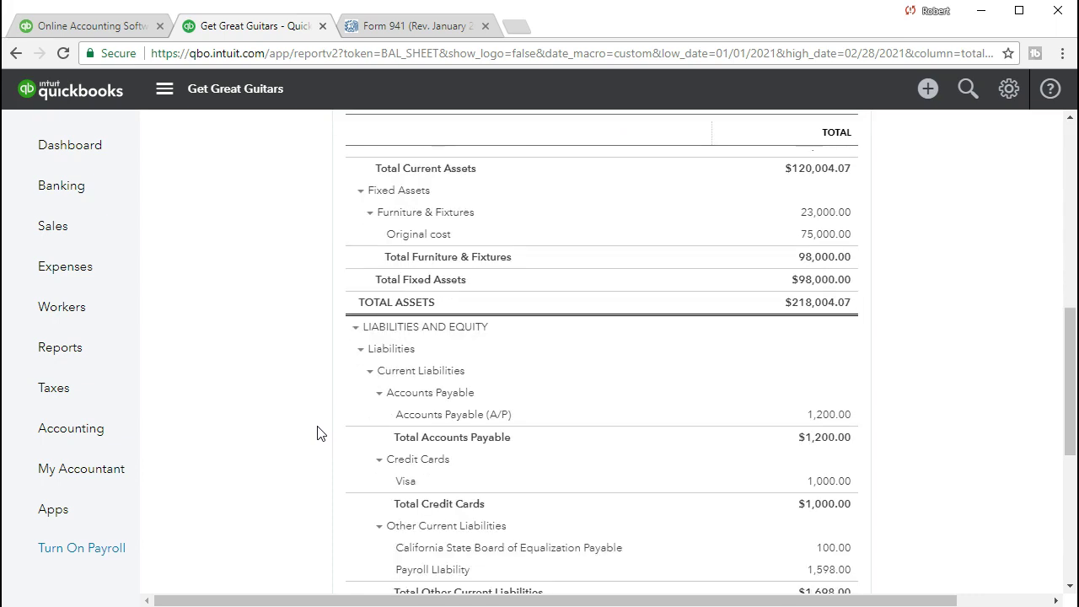
scroll(317, 432, "down", 1)
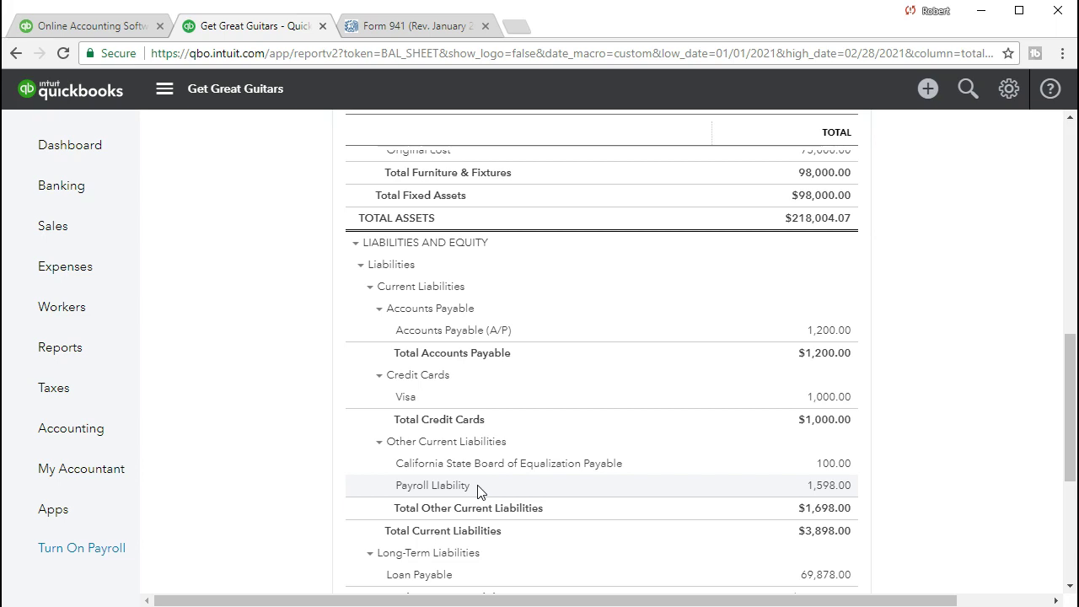
left_click(839, 487)
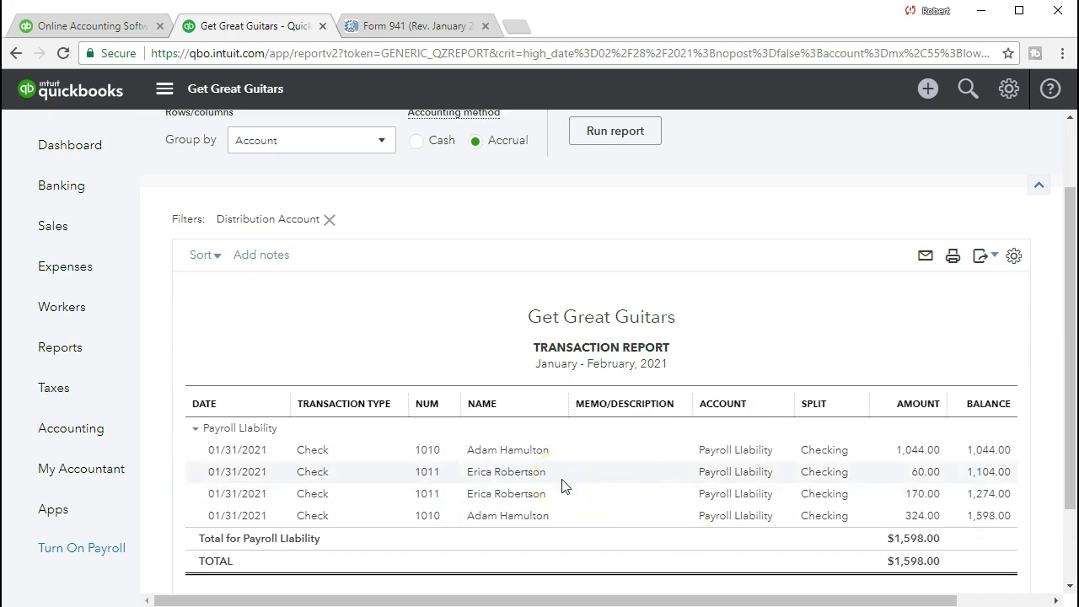
Step: Open check #1010 from the 1,044.00 liability amount and review its split lines
left_click(899, 454)
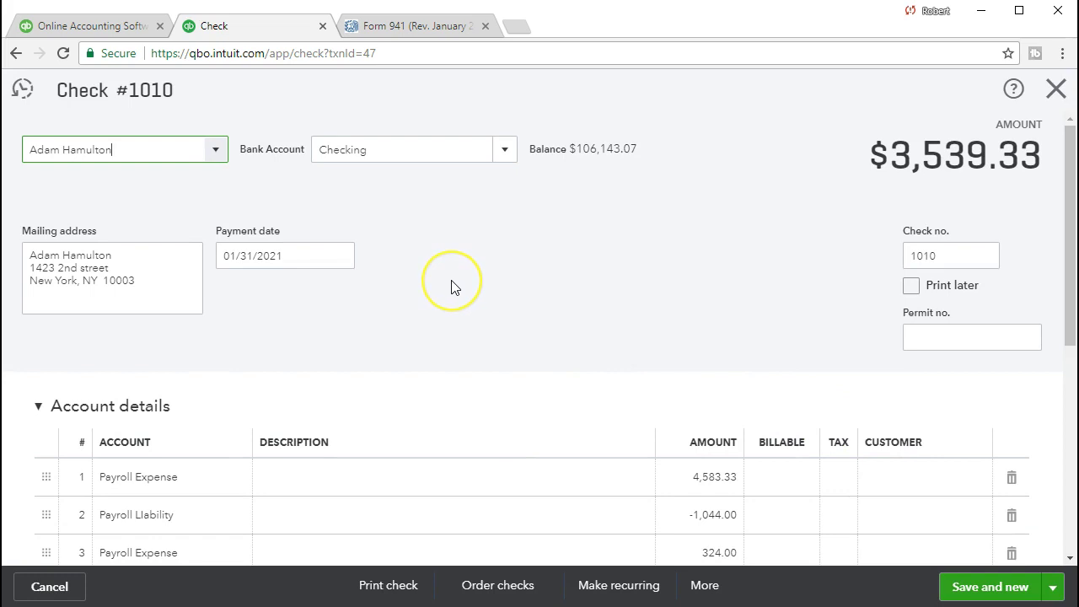
scroll(451, 288, "down", 1)
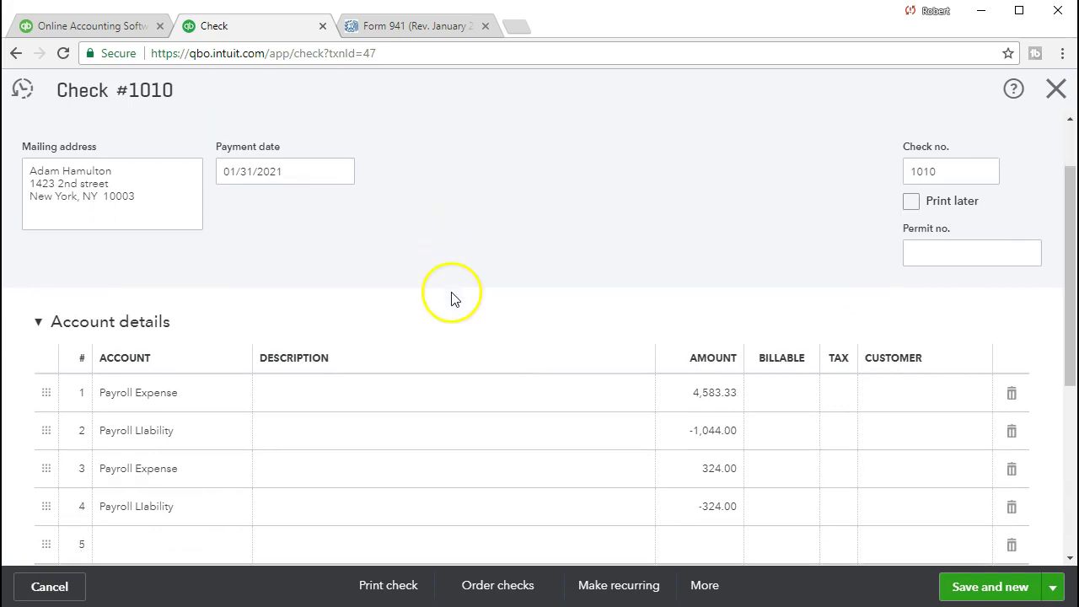
scroll(765, 341, "up", 1)
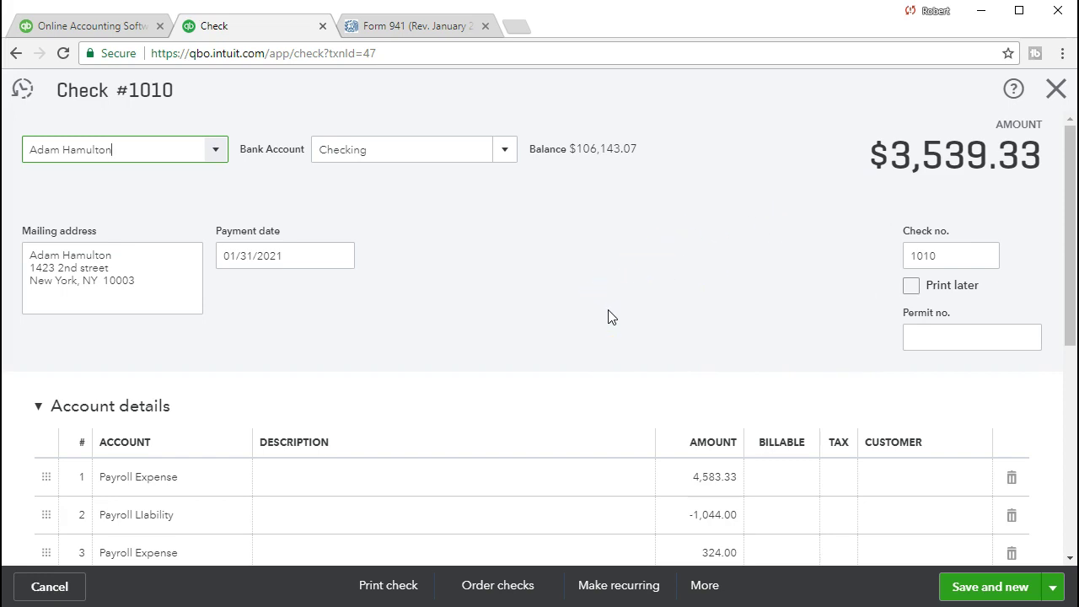
scroll(611, 317, "down", 1)
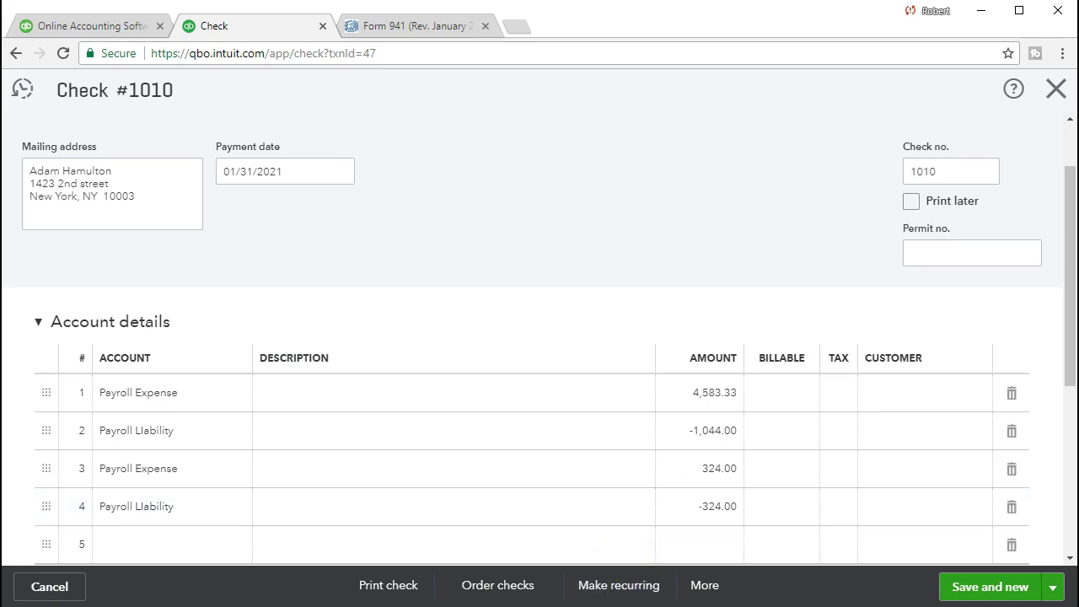
key("alt+Tab")
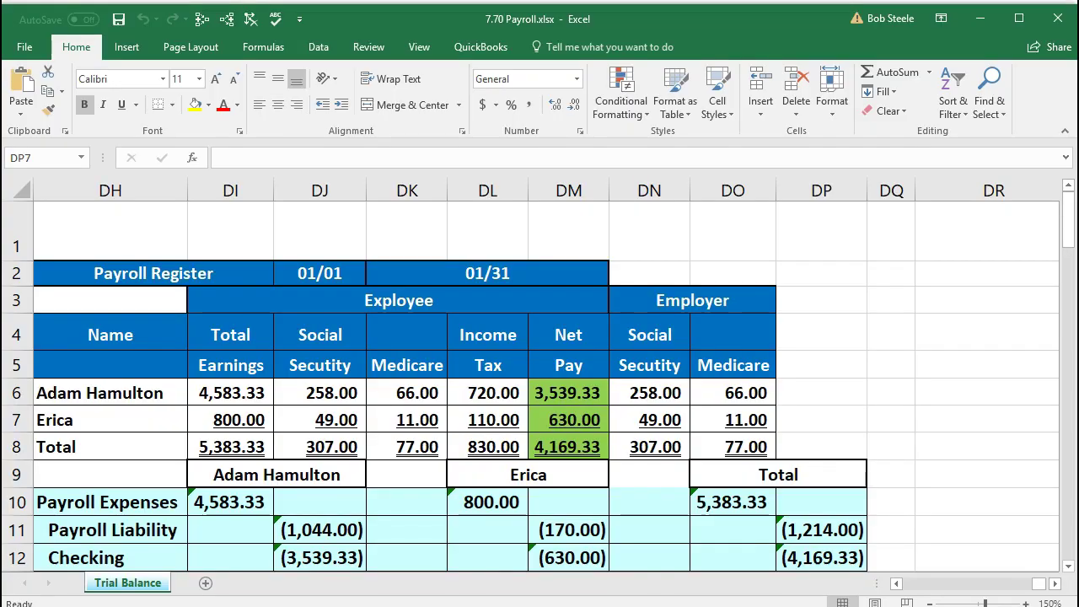
Step: Focus the January payroll register in 7.70 Payroll.xlsx and check the first employee in cell DH6
left_click(806, 442)
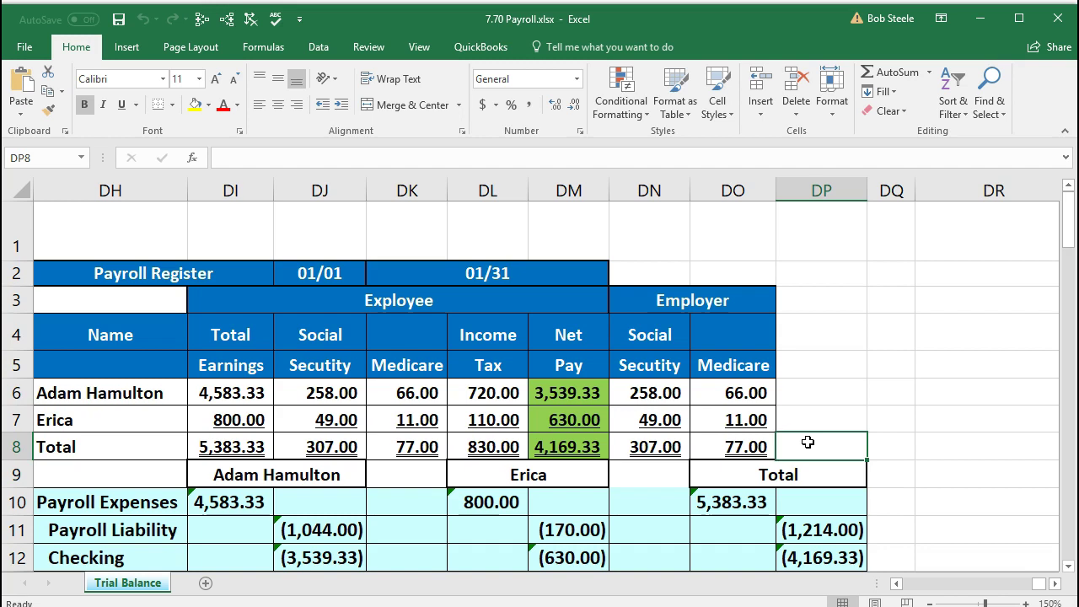
left_click(172, 391)
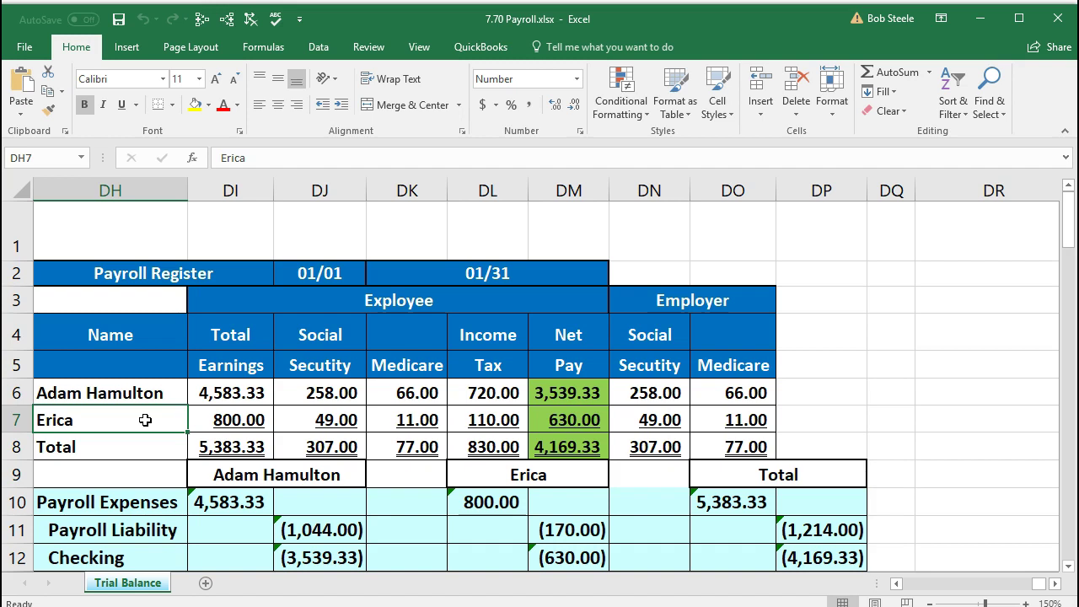
left_click(202, 392)
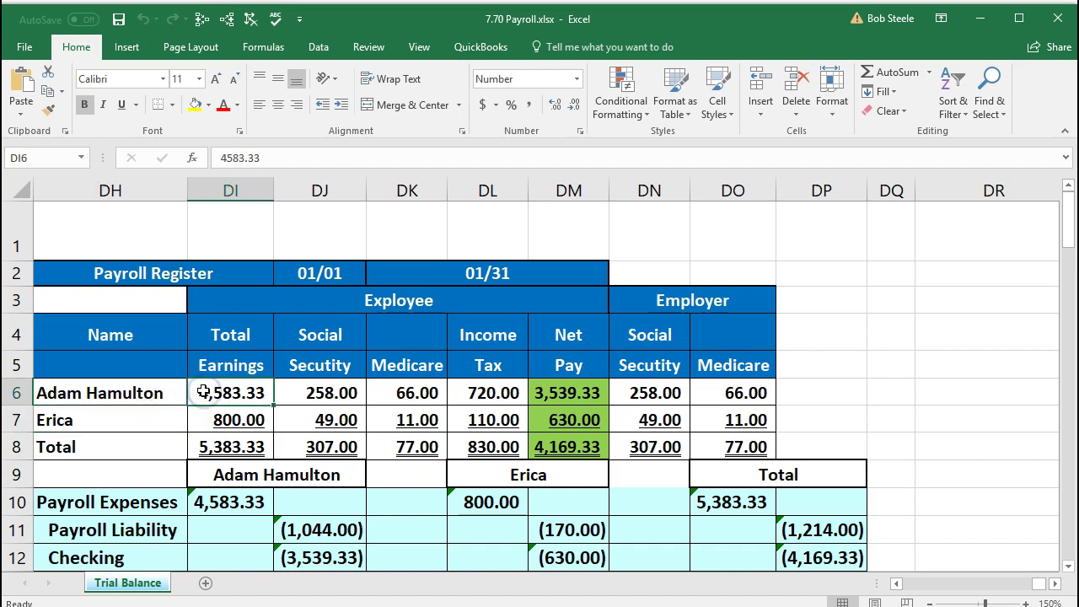
left_click(304, 392)
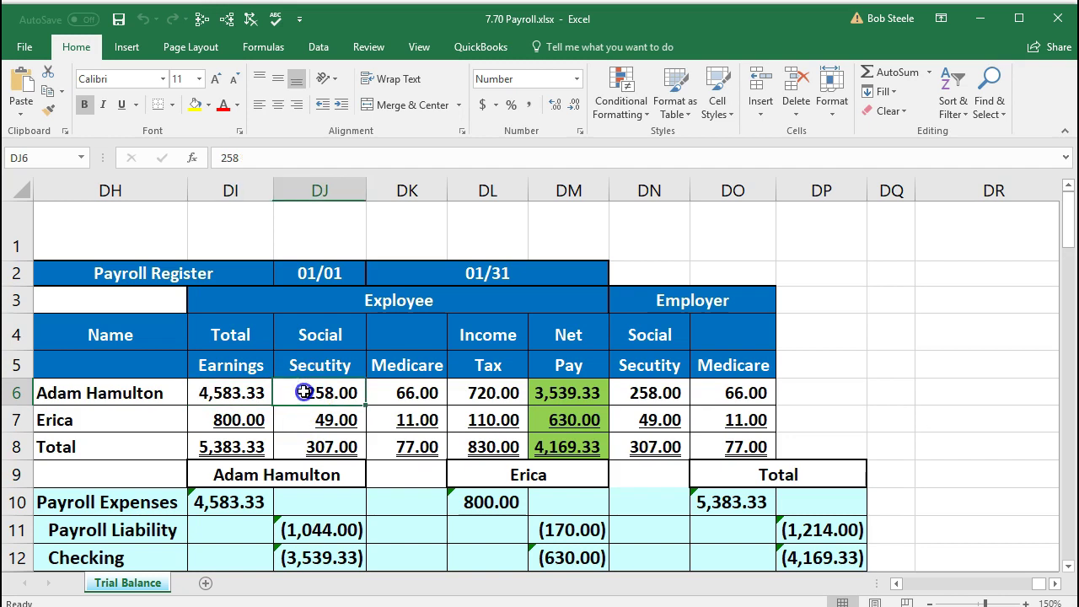
left_click(246, 393)
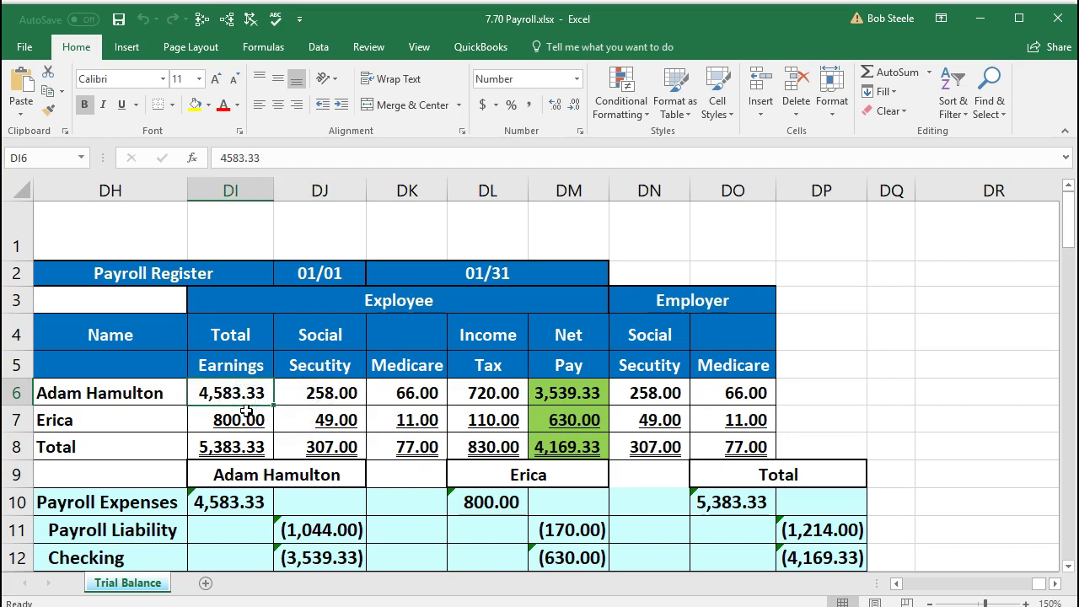
left_click(310, 402)
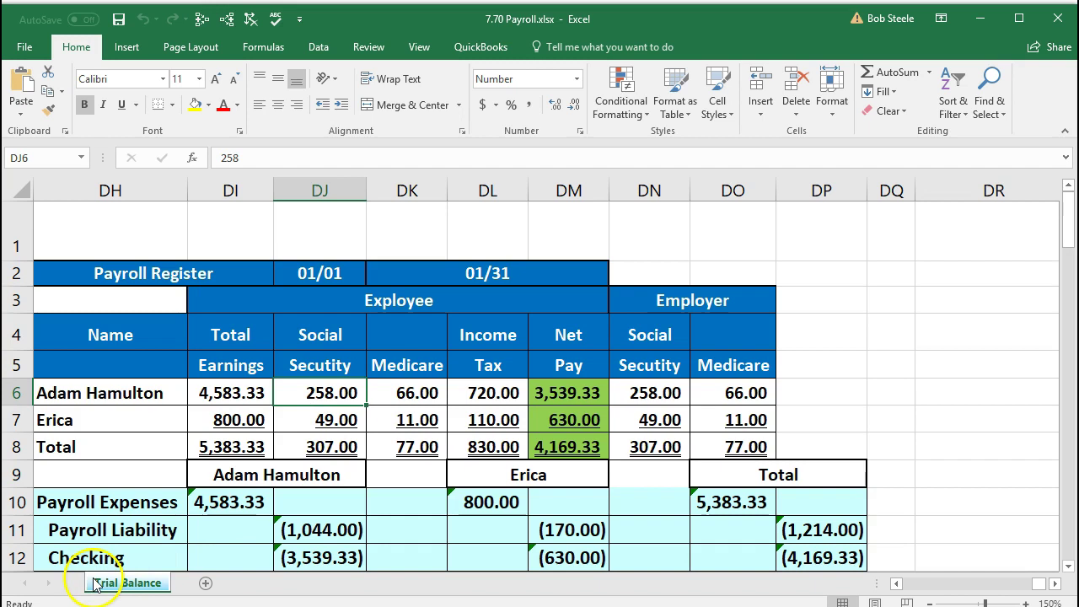
left_click(386, 395)
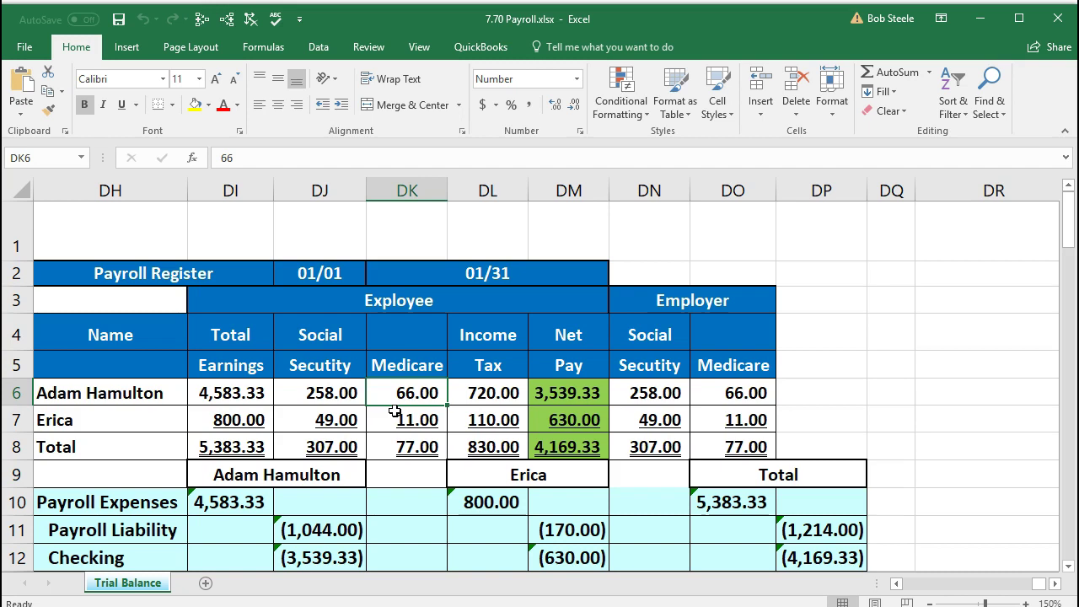
left_click(470, 395)
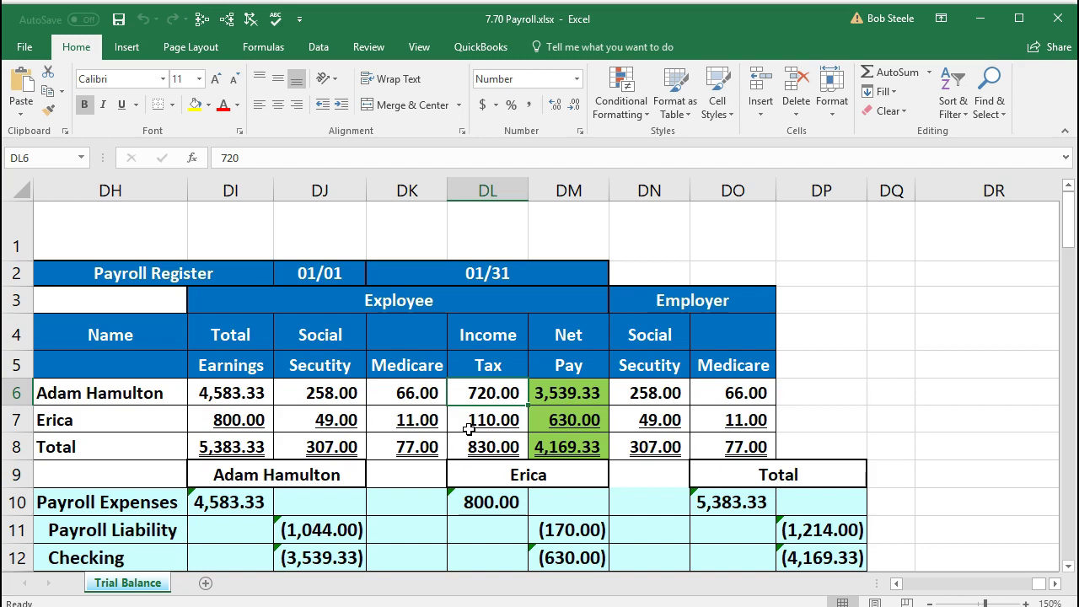
left_click(554, 393)
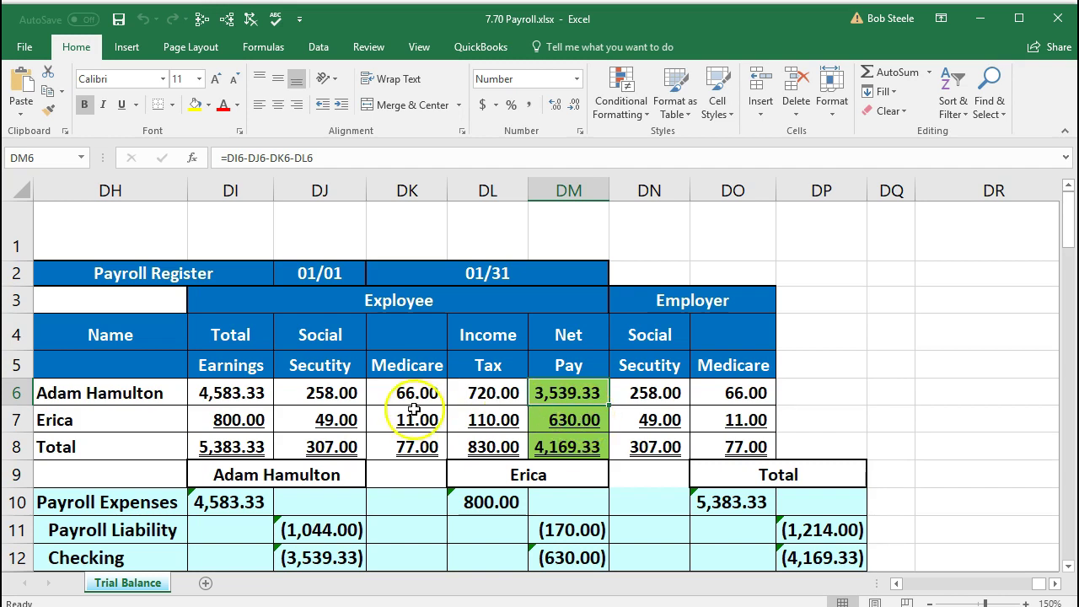
left_click(218, 393)
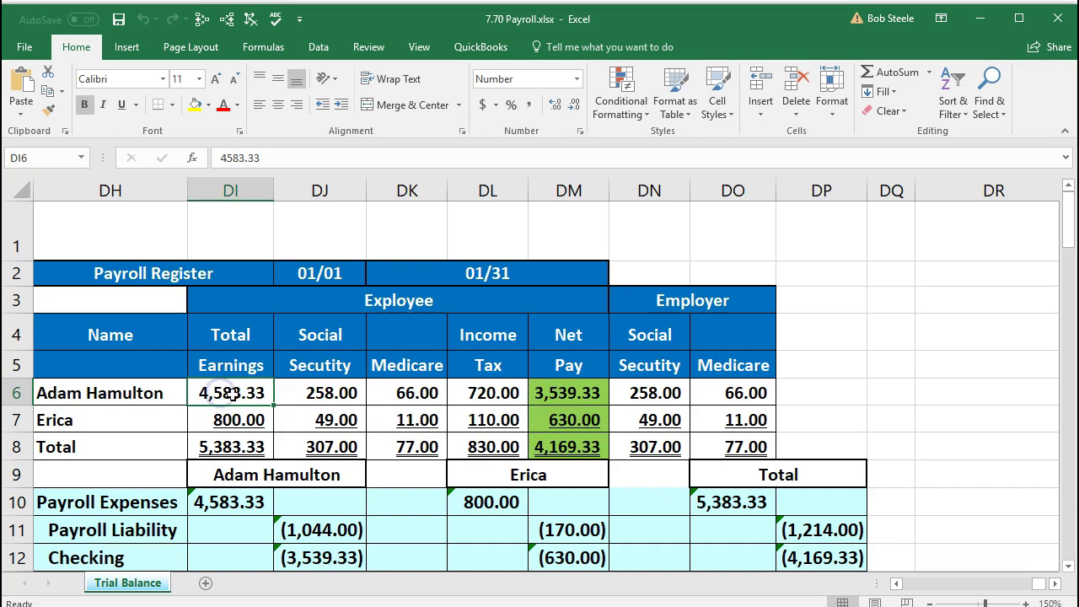
left_click(305, 394)
left_click(374, 409)
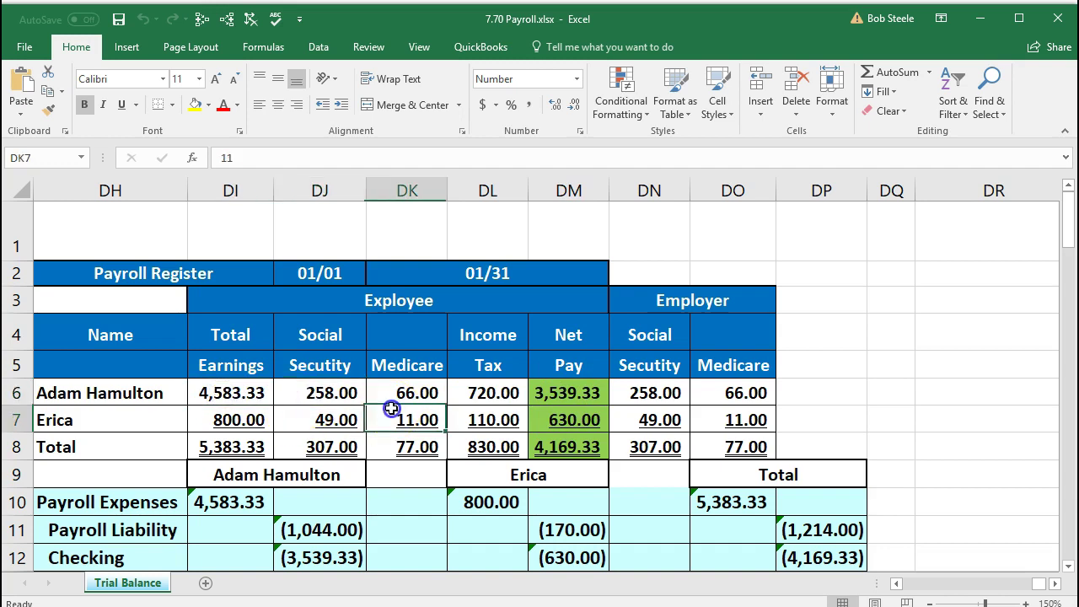
left_click(404, 384)
left_click(460, 384)
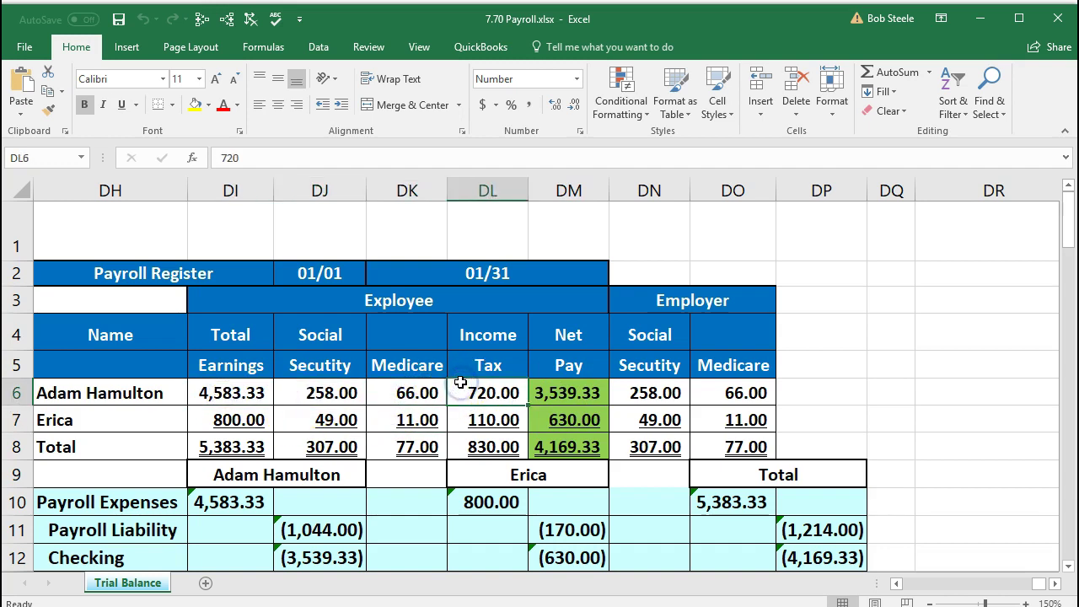
left_click(612, 394)
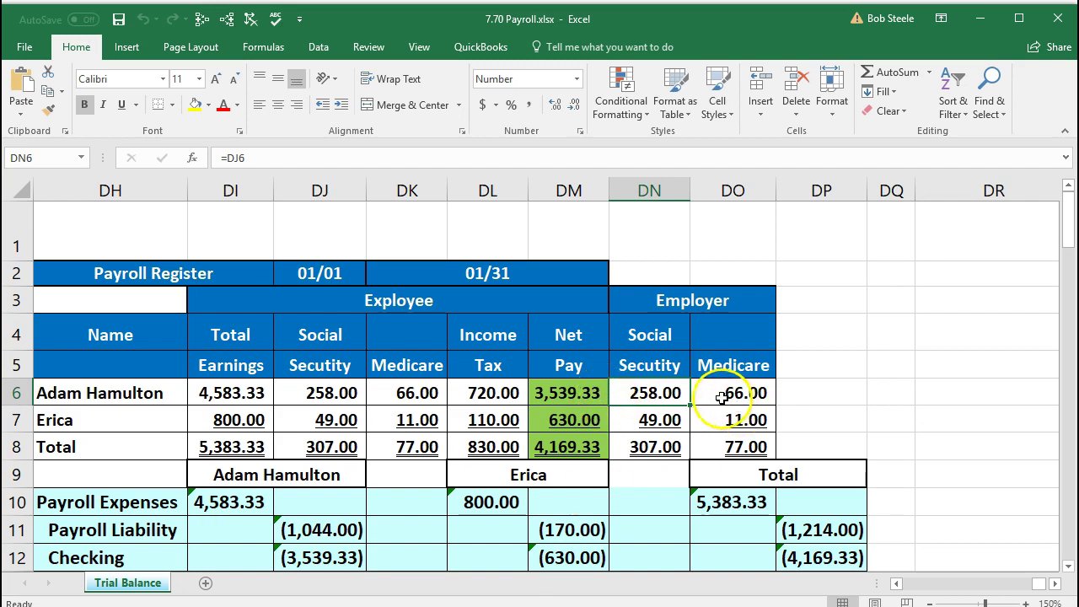
left_click(702, 398)
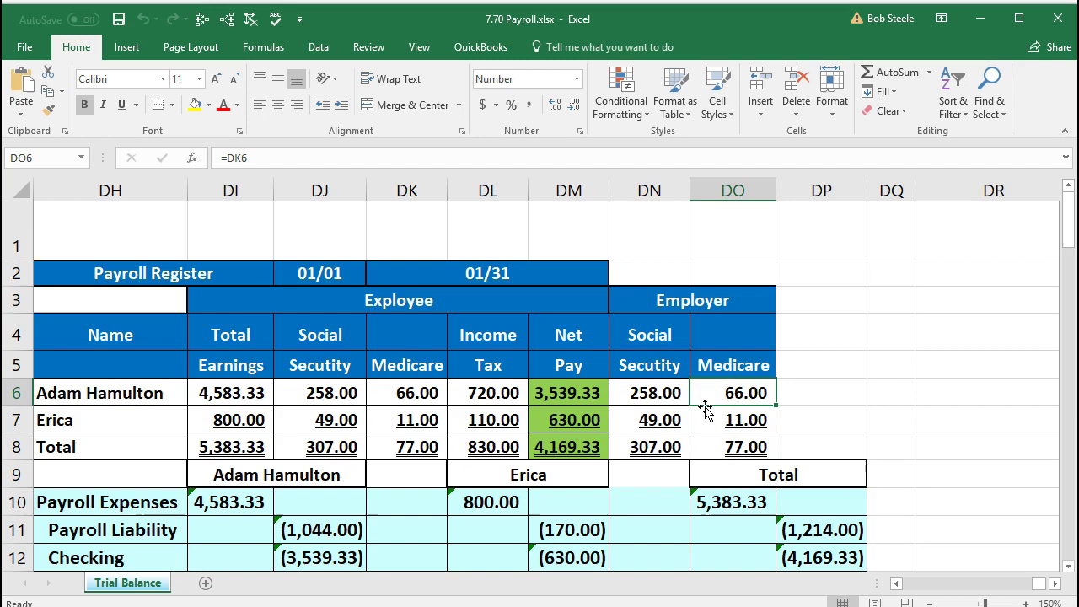
left_click(375, 403)
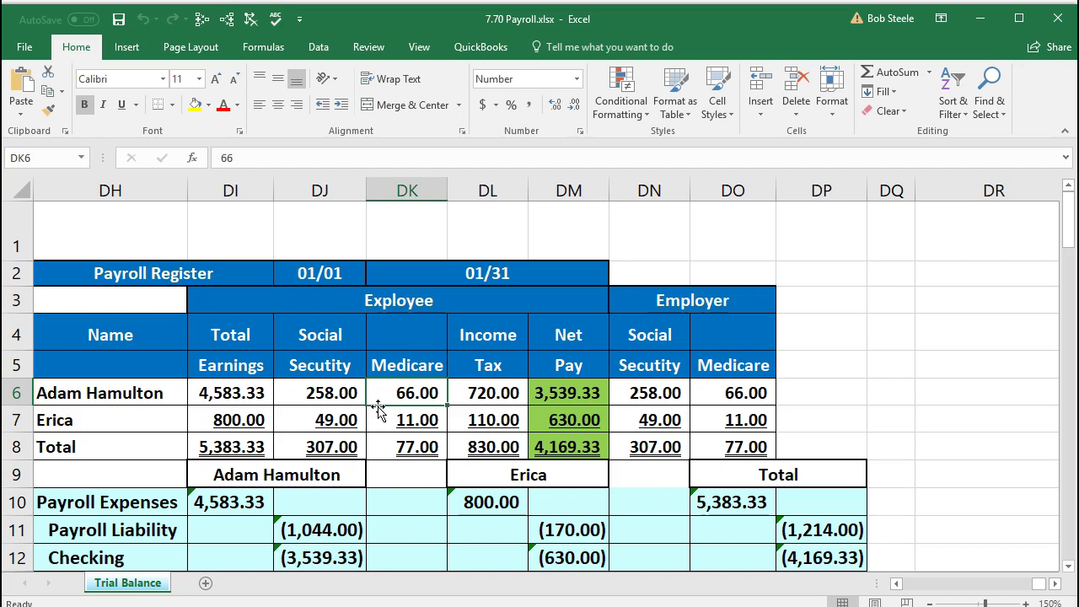
left_click(228, 413)
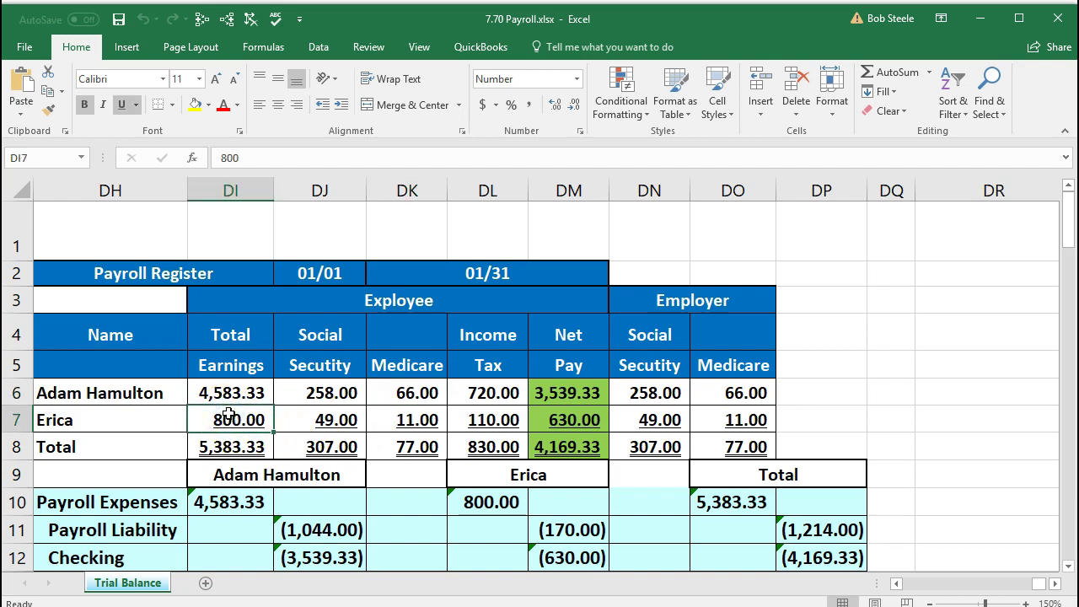
left_click(291, 419)
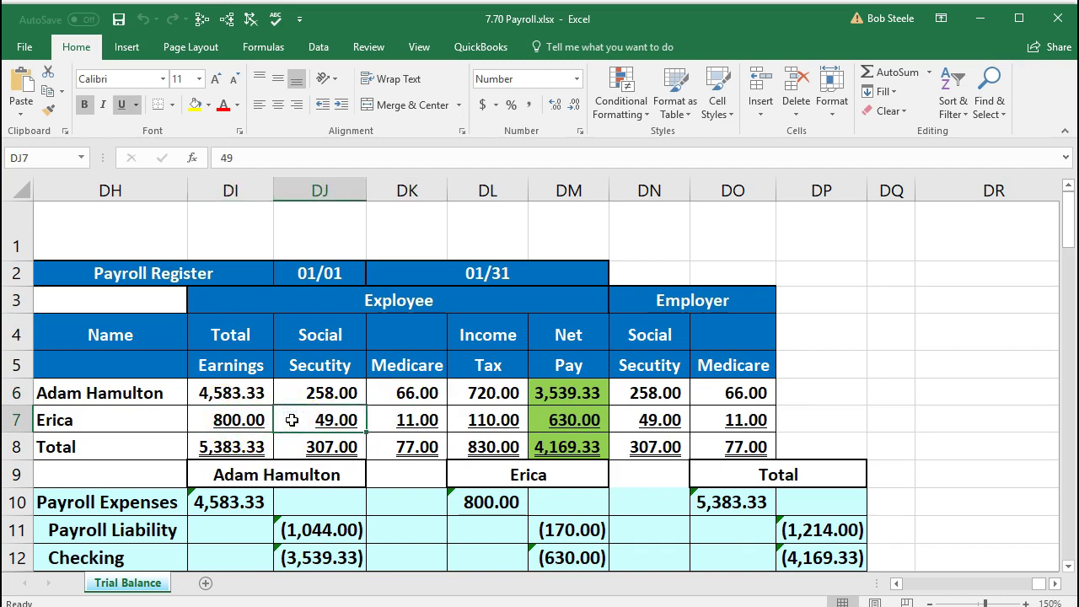
left_click(377, 410)
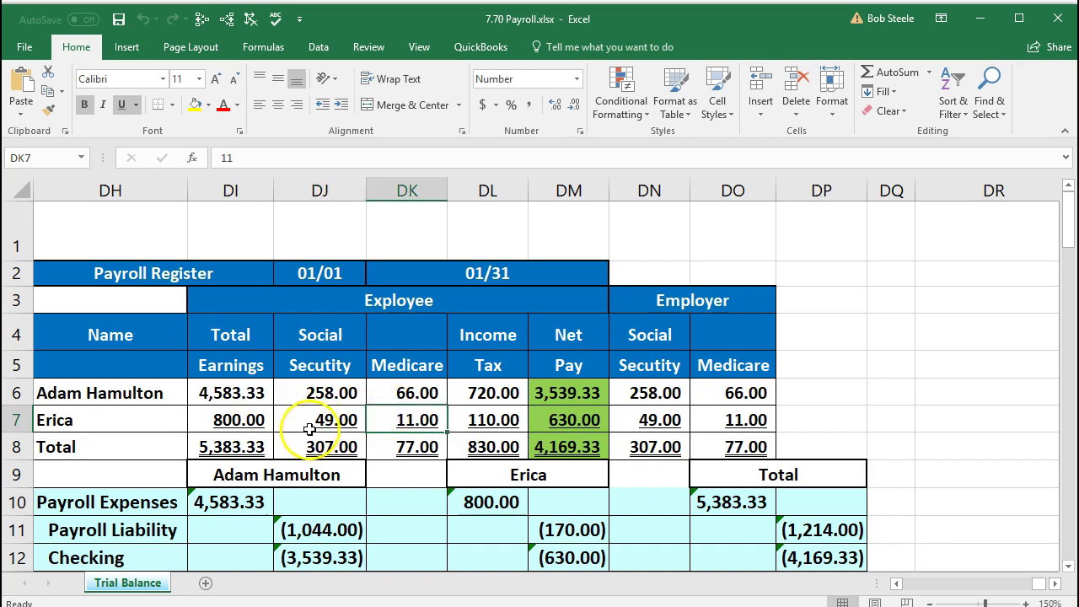
left_click(462, 421)
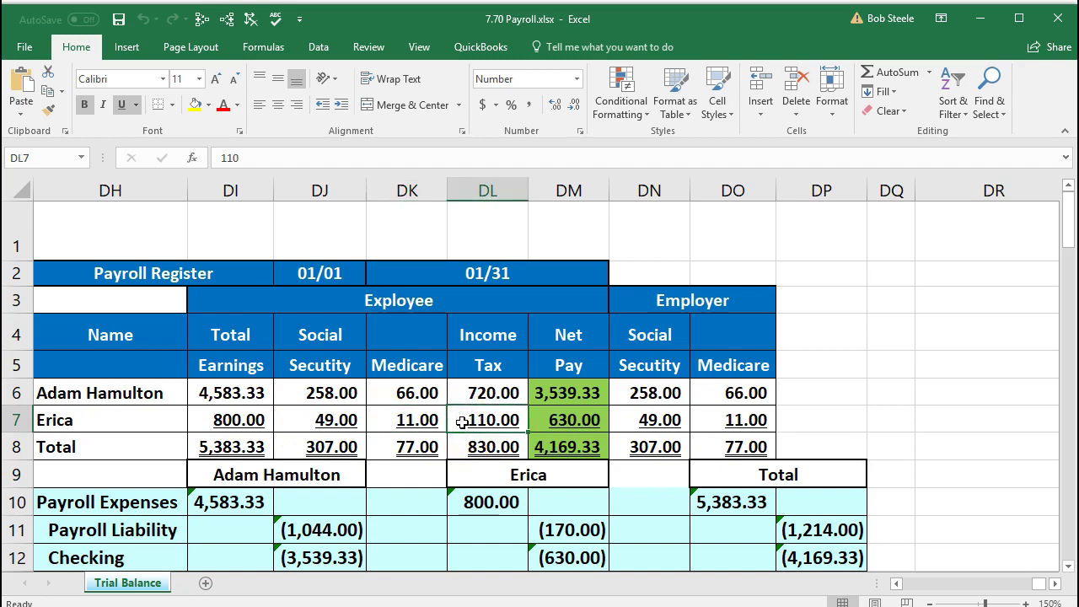
left_click(531, 422)
left_click(522, 440)
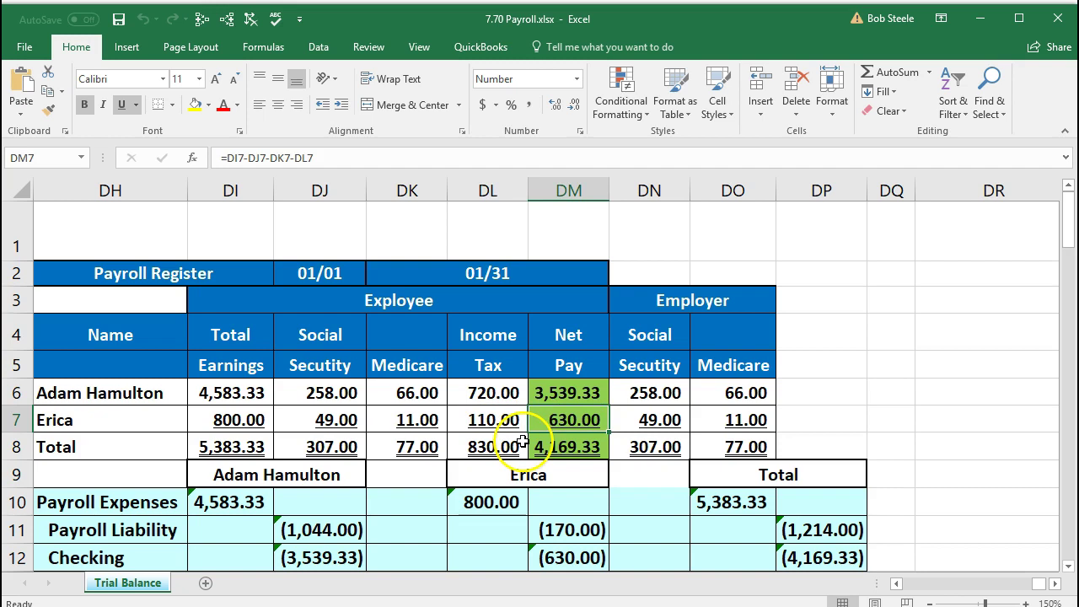
left_click(624, 415)
left_click(700, 404)
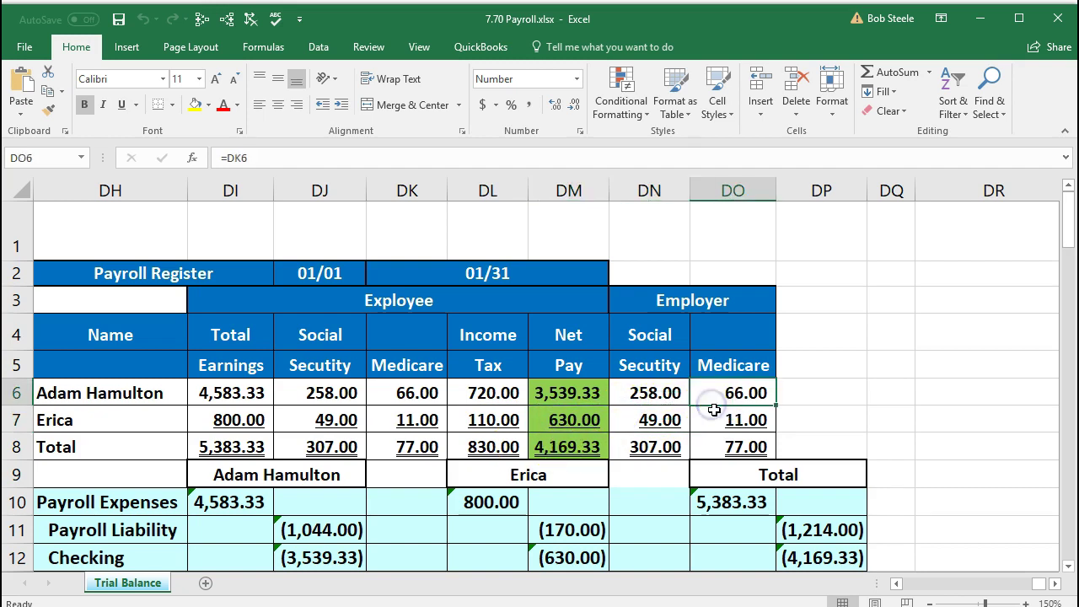
left_click(715, 414)
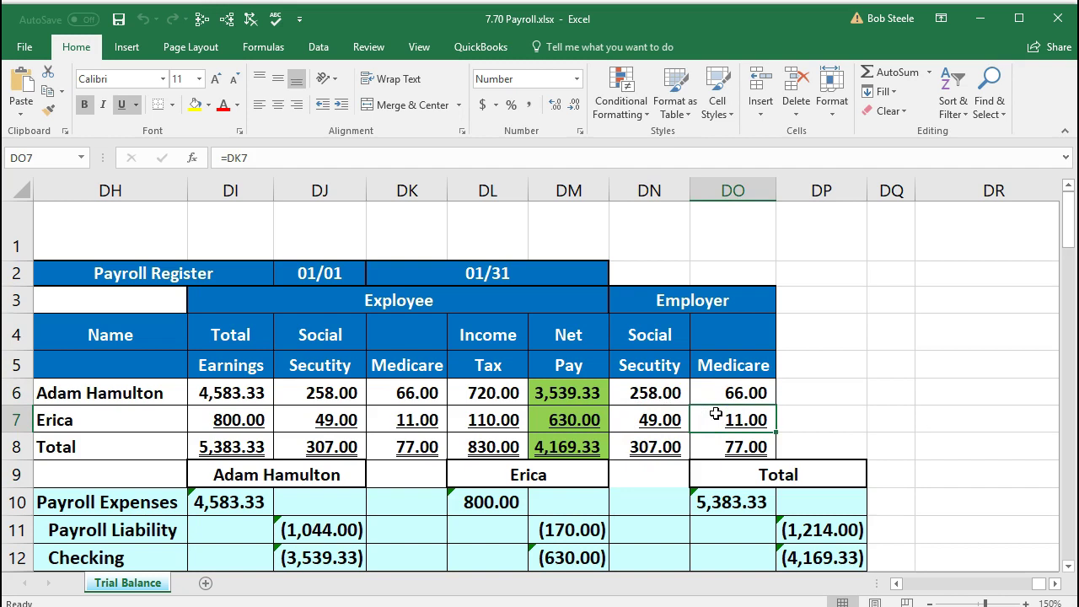
left_click(584, 455)
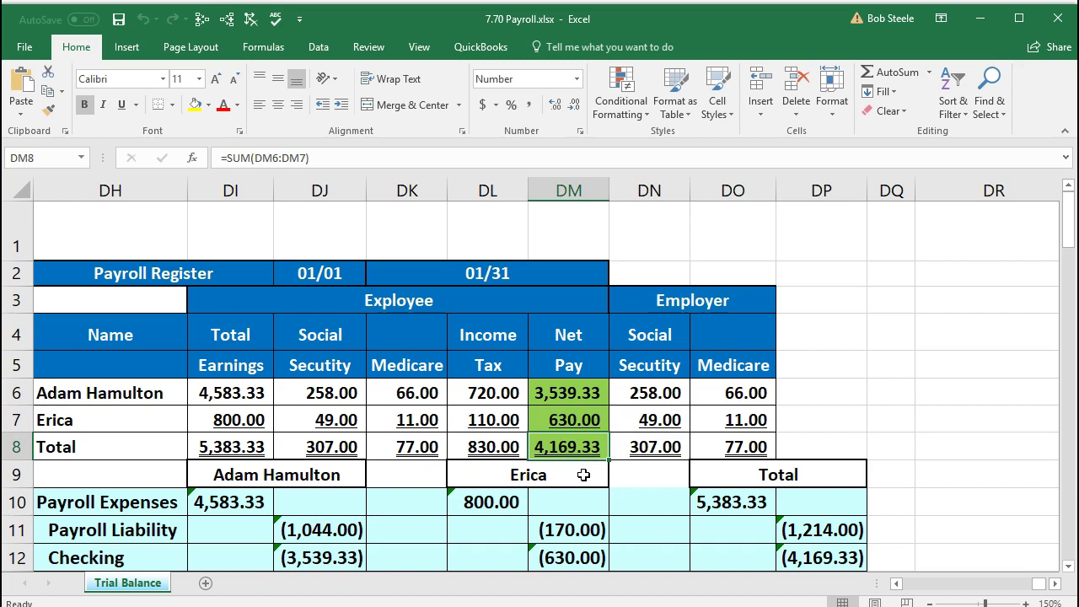
left_click(592, 451)
left_click_drag(320, 447, 463, 442)
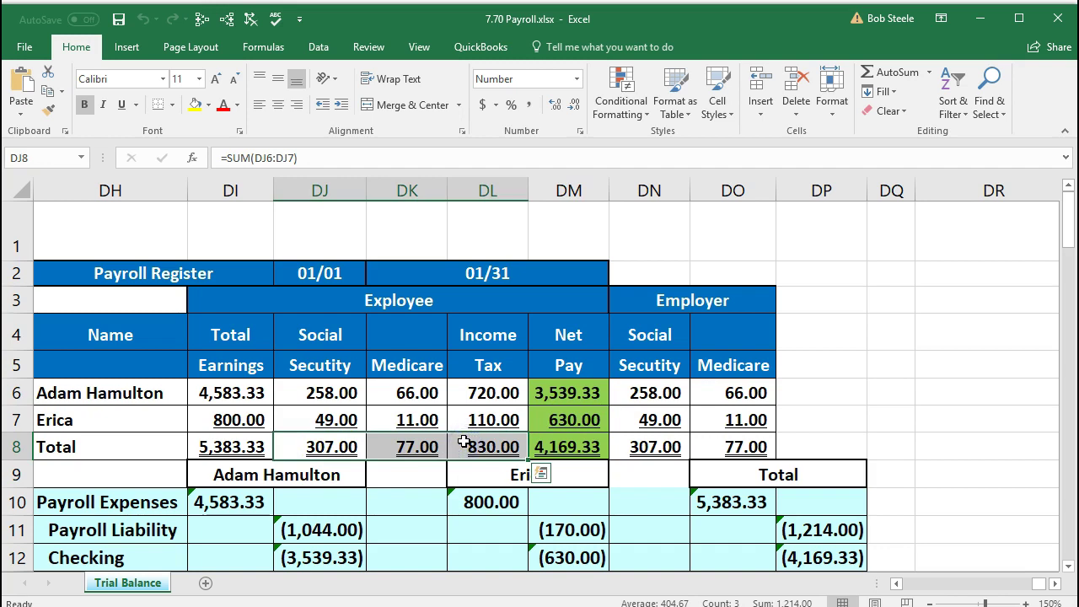
left_click(664, 443, "ctrl")
left_click_drag(664, 442, 707, 437)
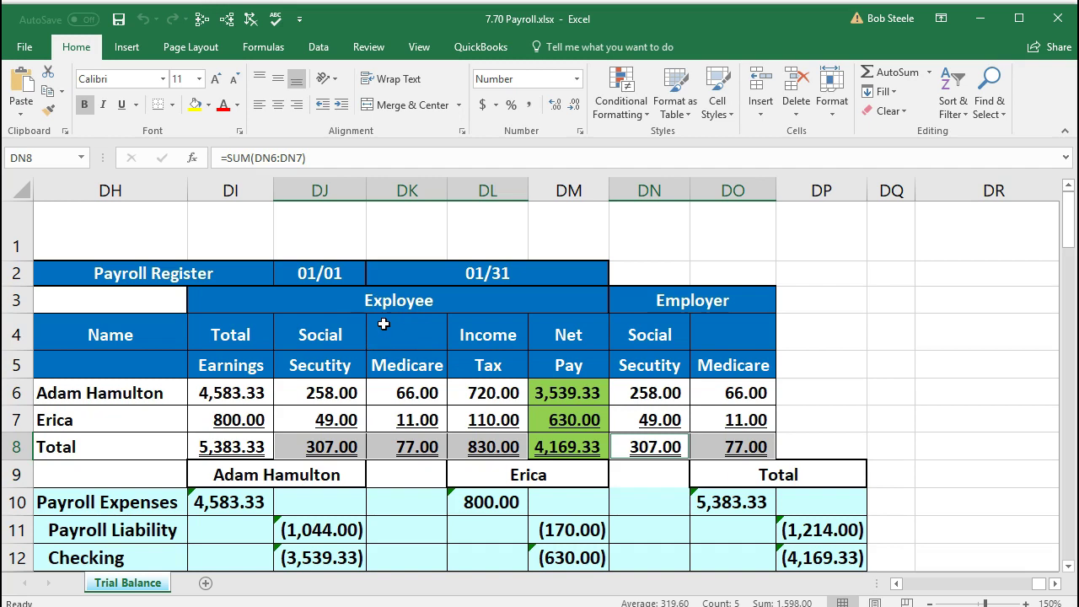
left_click(352, 442)
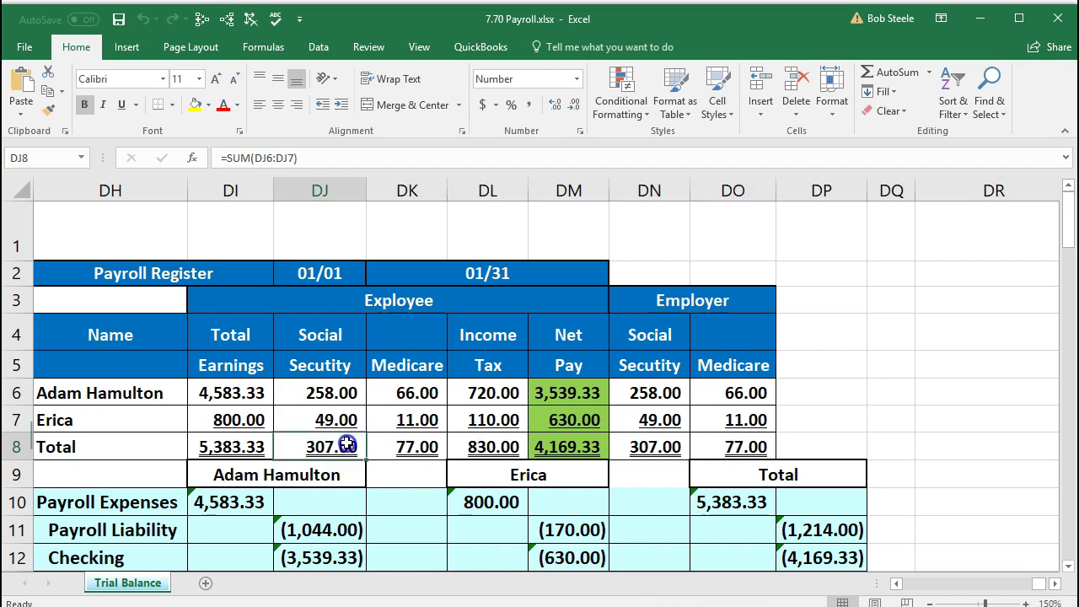
left_click(396, 440)
left_click(478, 453)
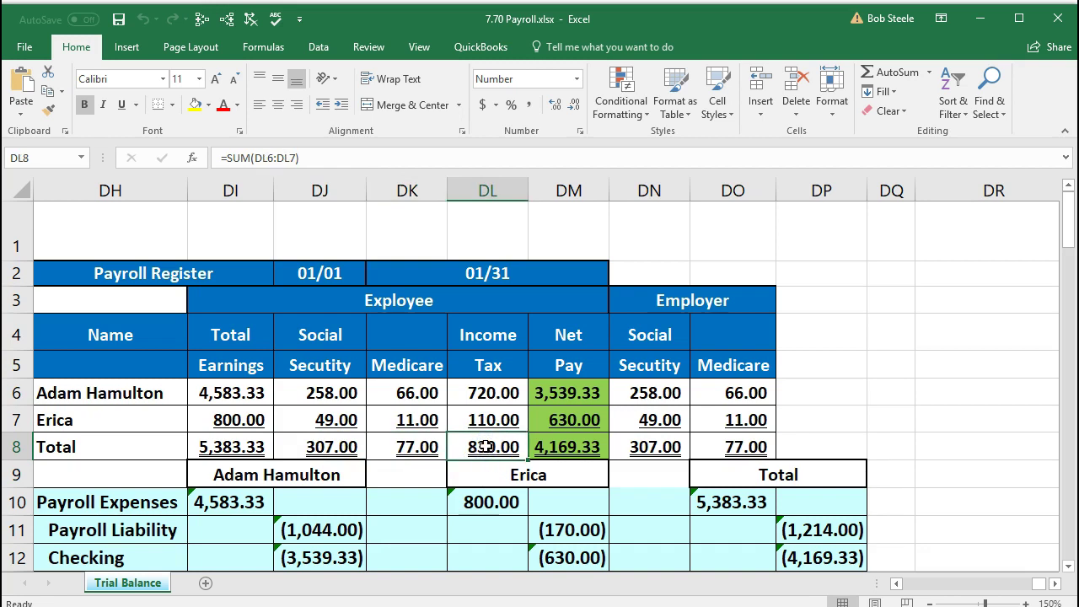
left_click(641, 442)
left_click(700, 436)
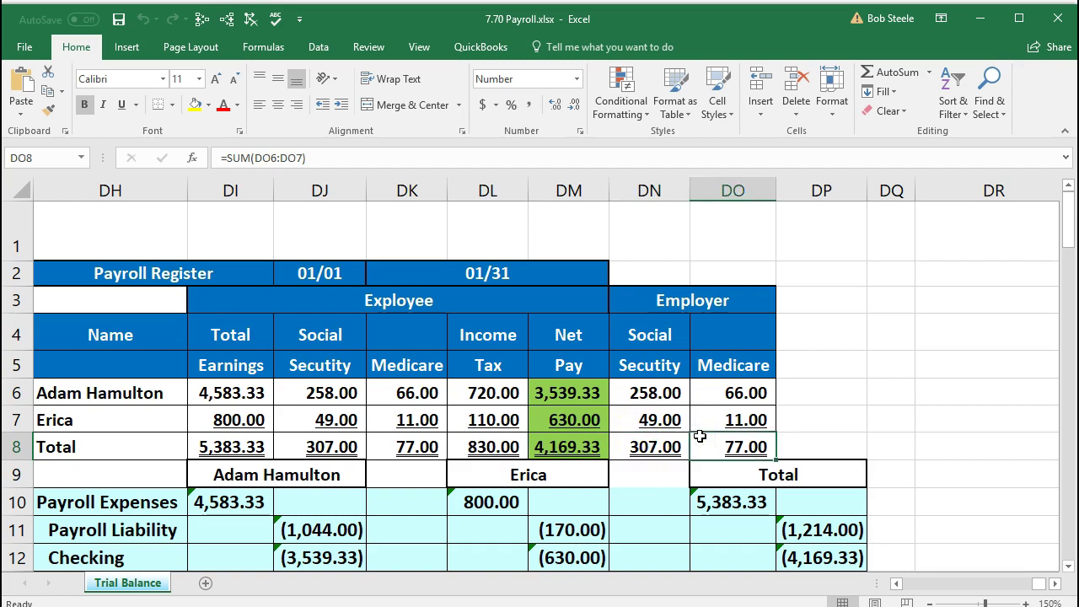
left_click(701, 444)
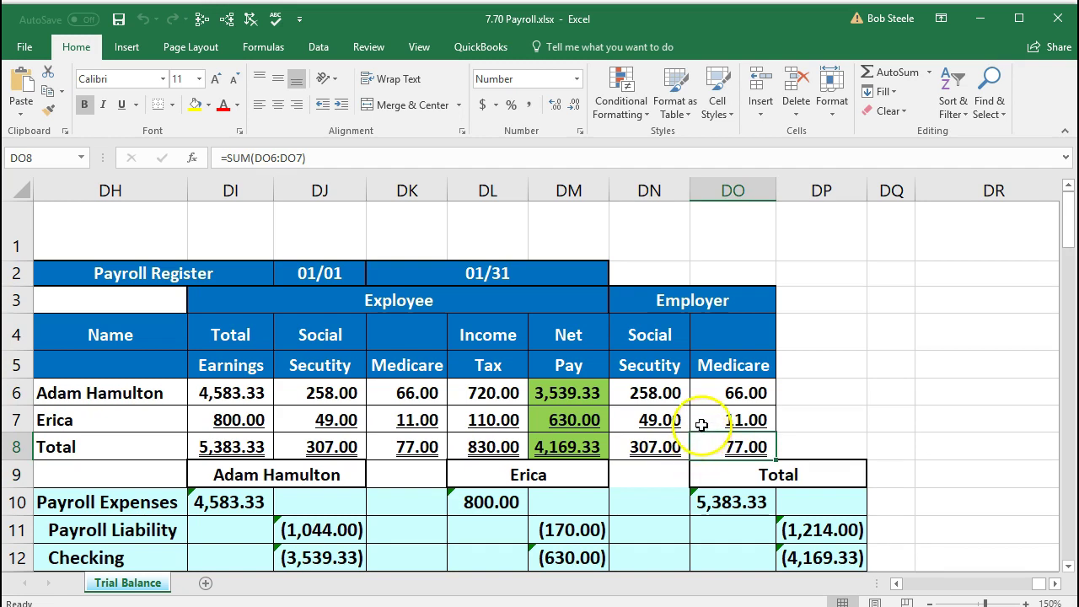
scroll(507, 445, "down", 1)
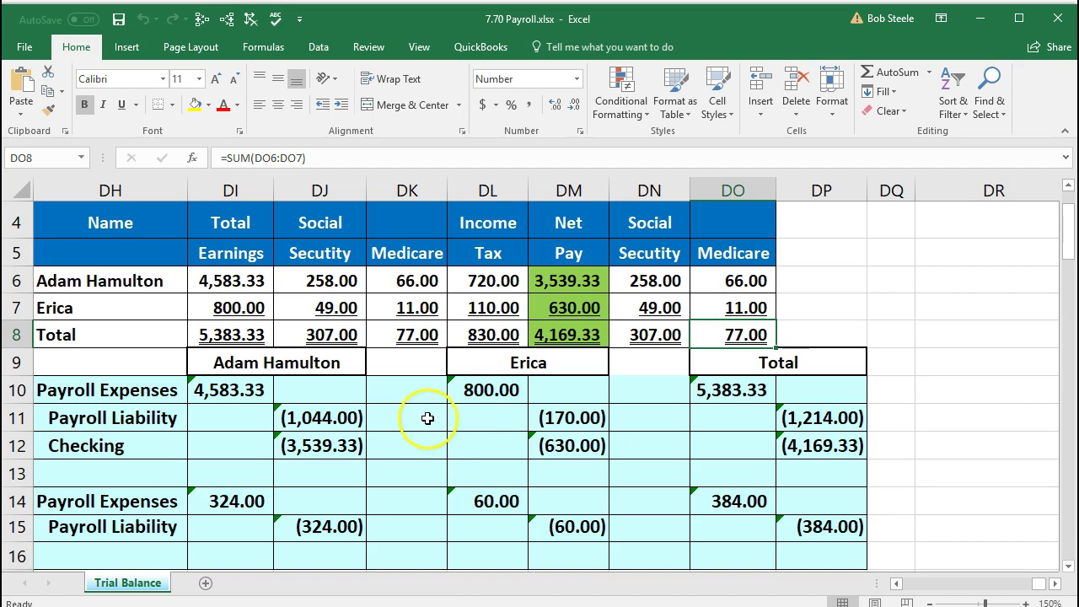
left_click(340, 335)
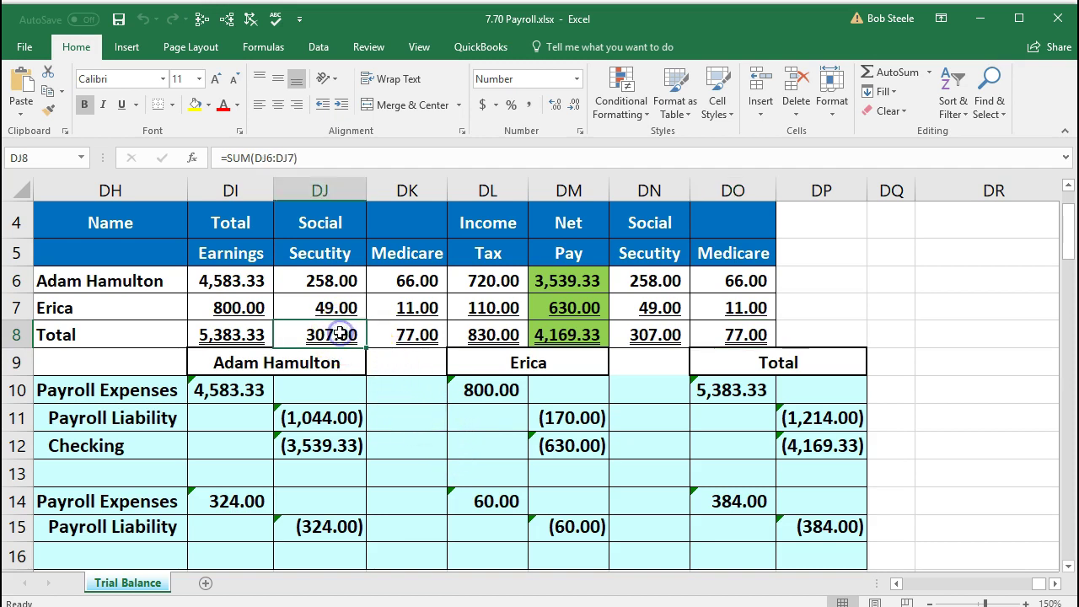
left_click(413, 334)
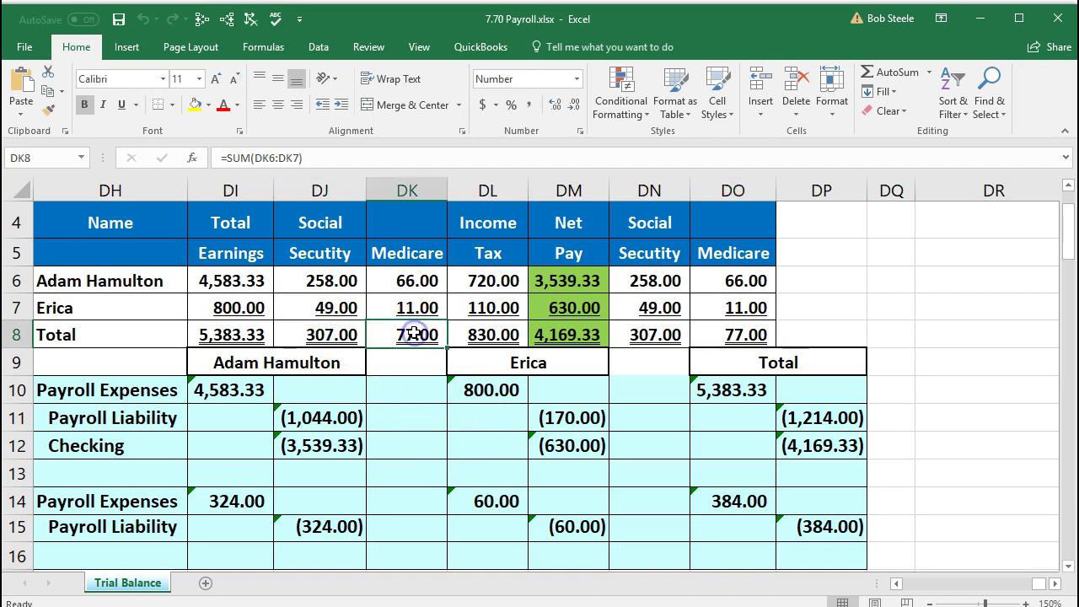
left_click(469, 335)
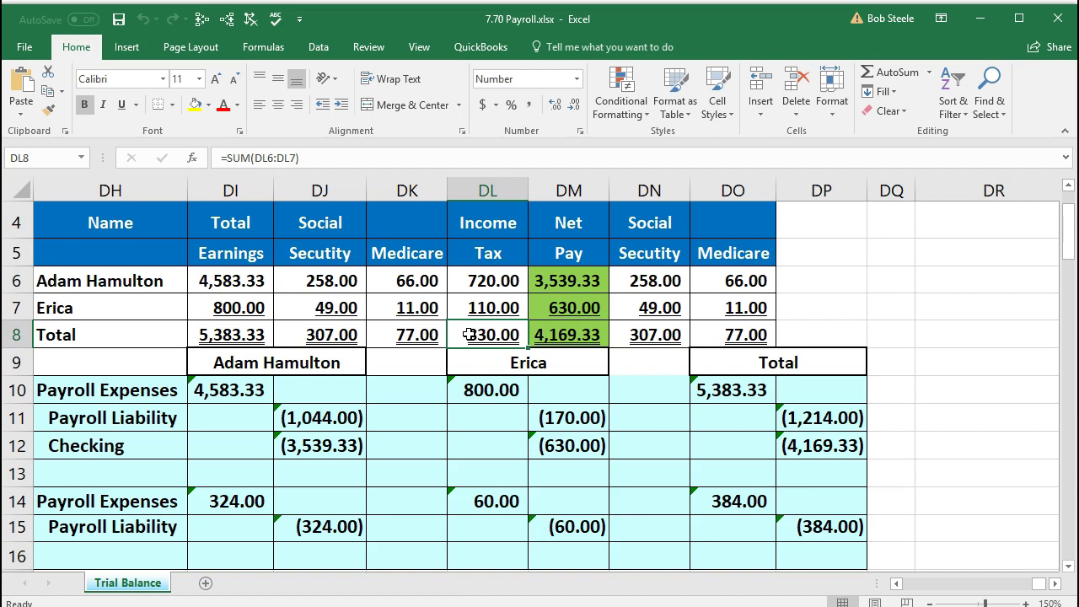
left_click(338, 335)
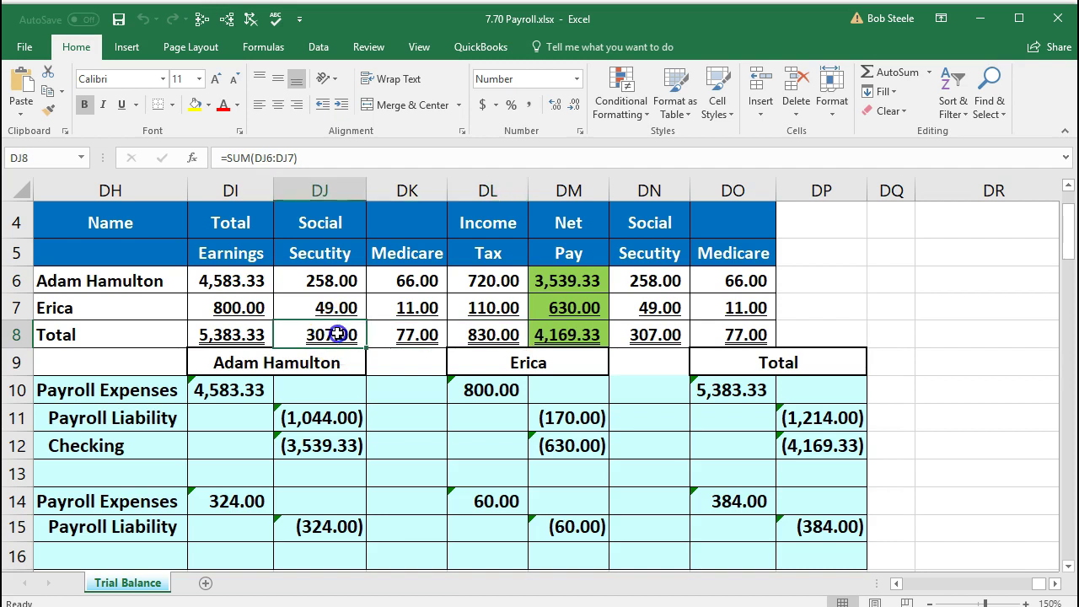
left_click(640, 335, "ctrl")
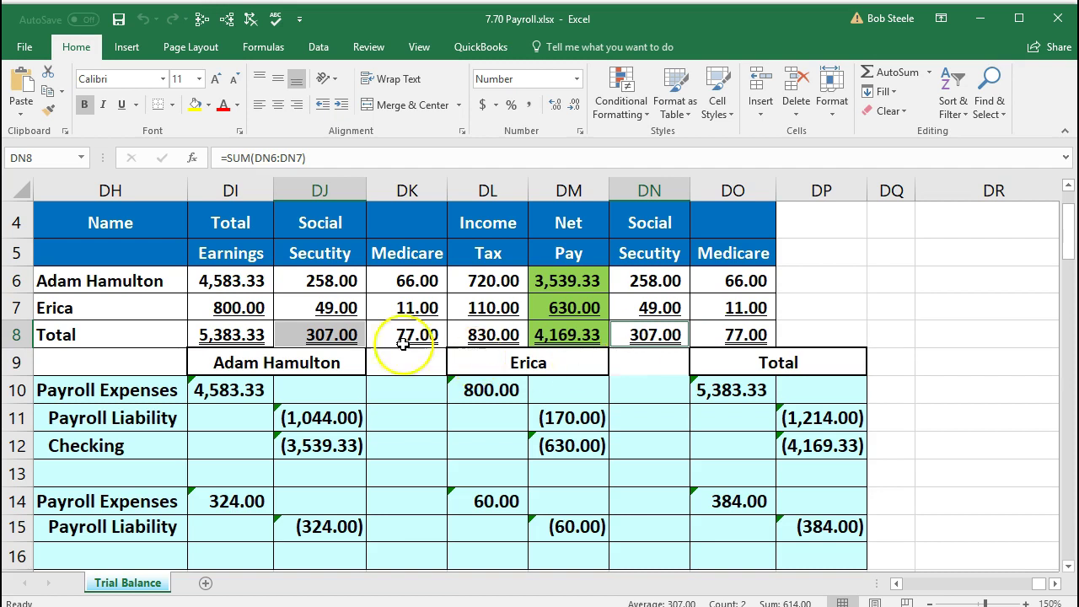
left_click(428, 354)
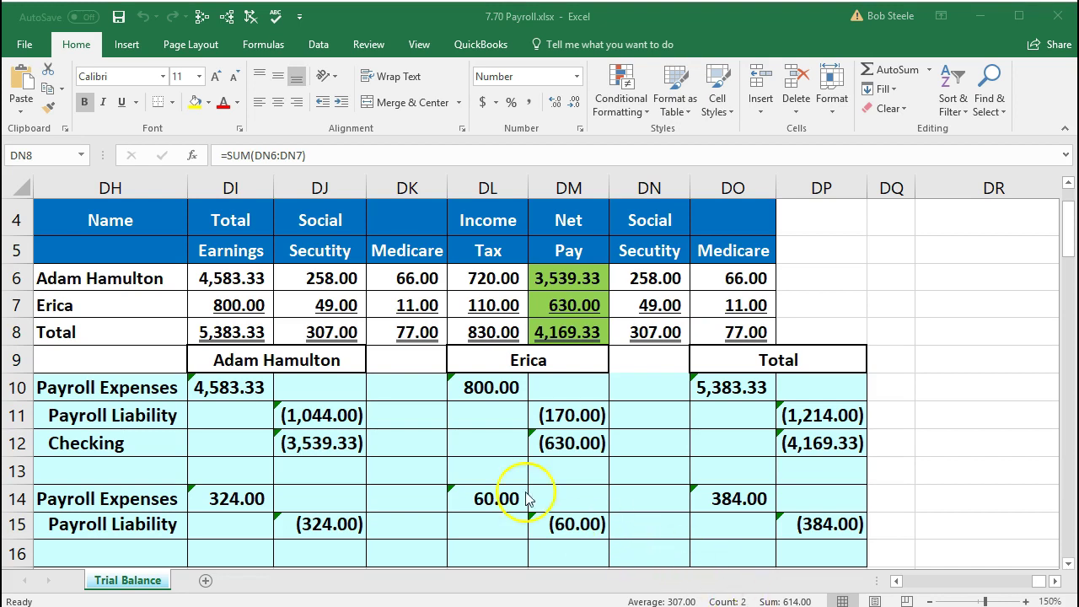
left_click(406, 360)
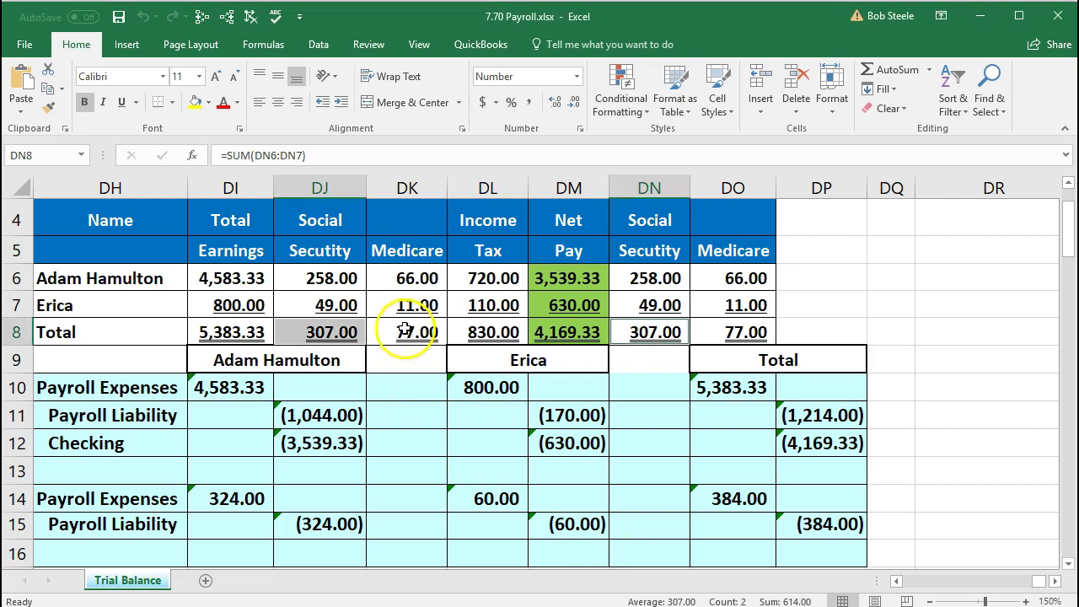
left_click(403, 332)
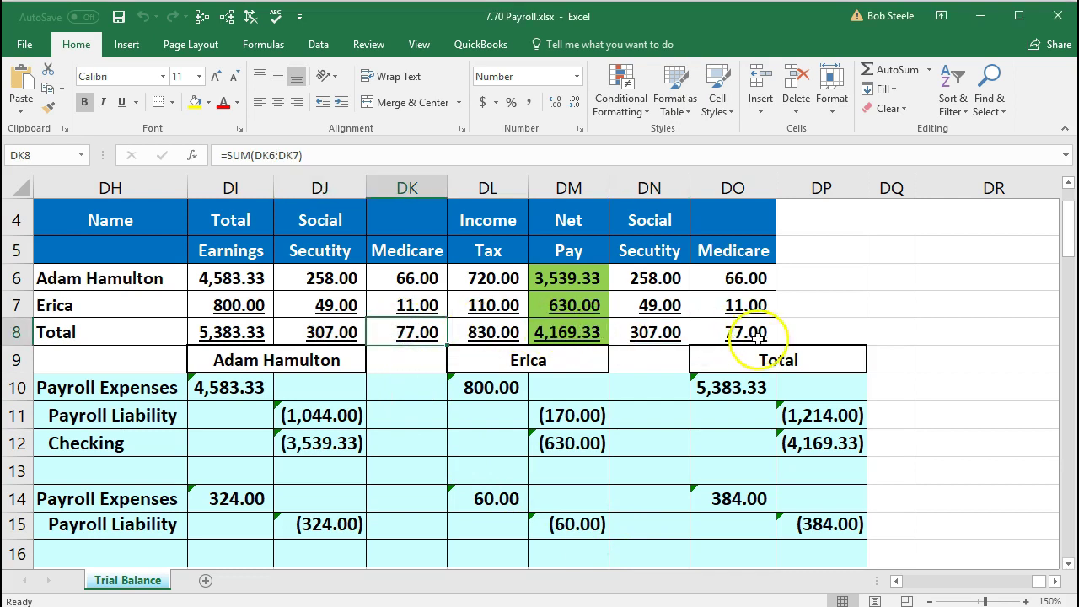
left_click(745, 334, "ctrl")
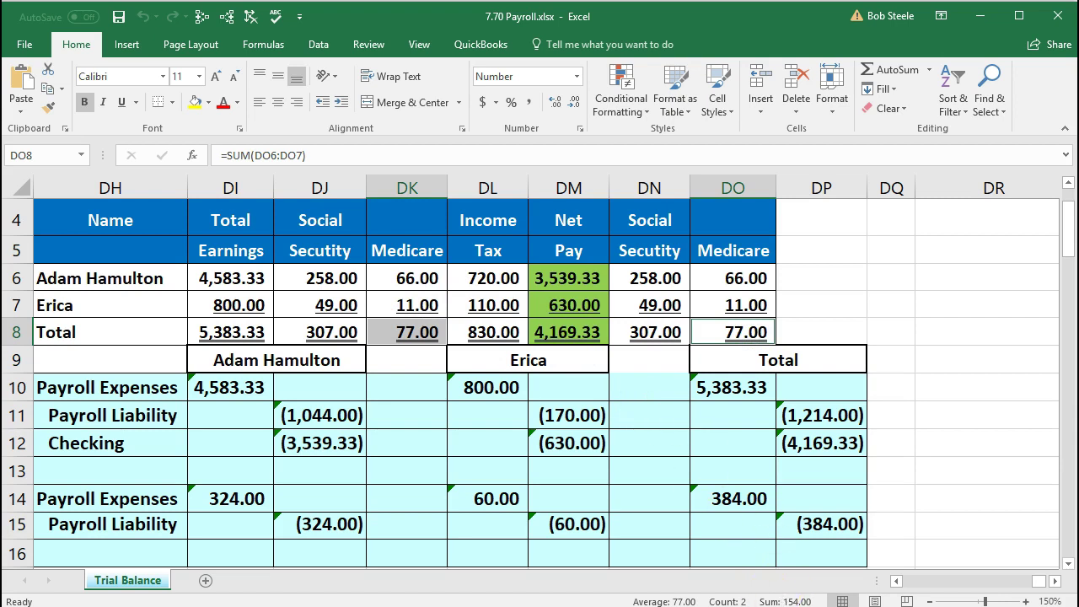
left_click(488, 330)
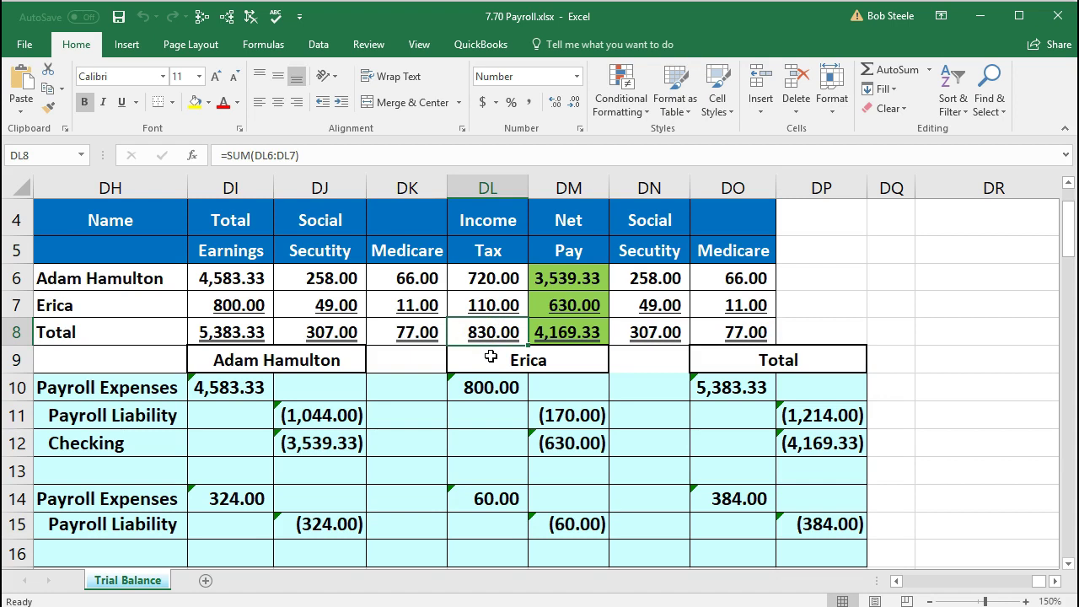
Step: Move Excel aside, close check #1010, and go to the Sales tax page
double_click(749, 25)
key("super+shift+Right")
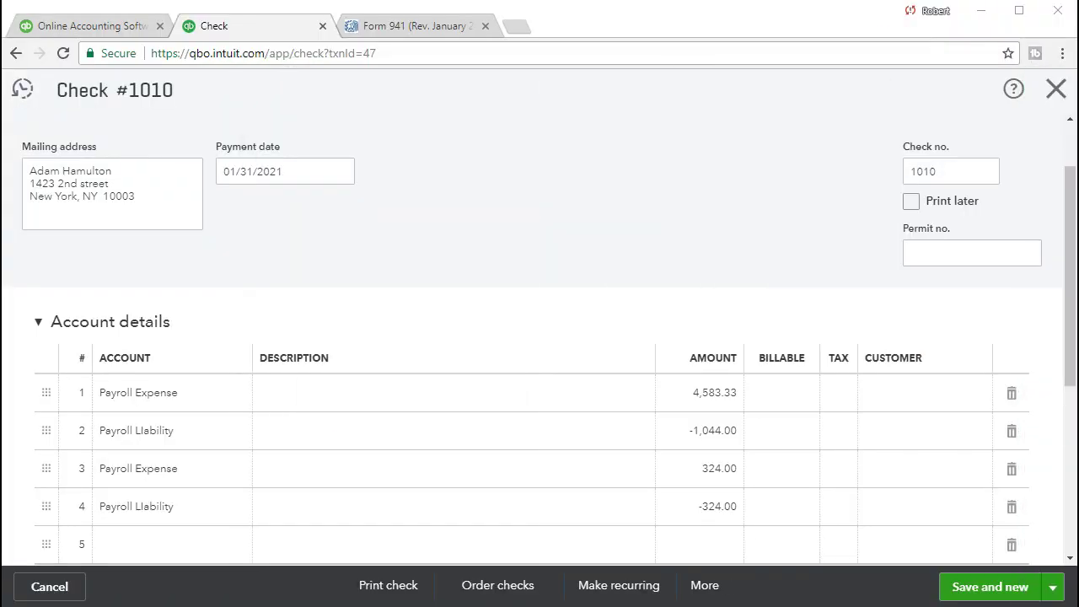
left_click(1052, 93)
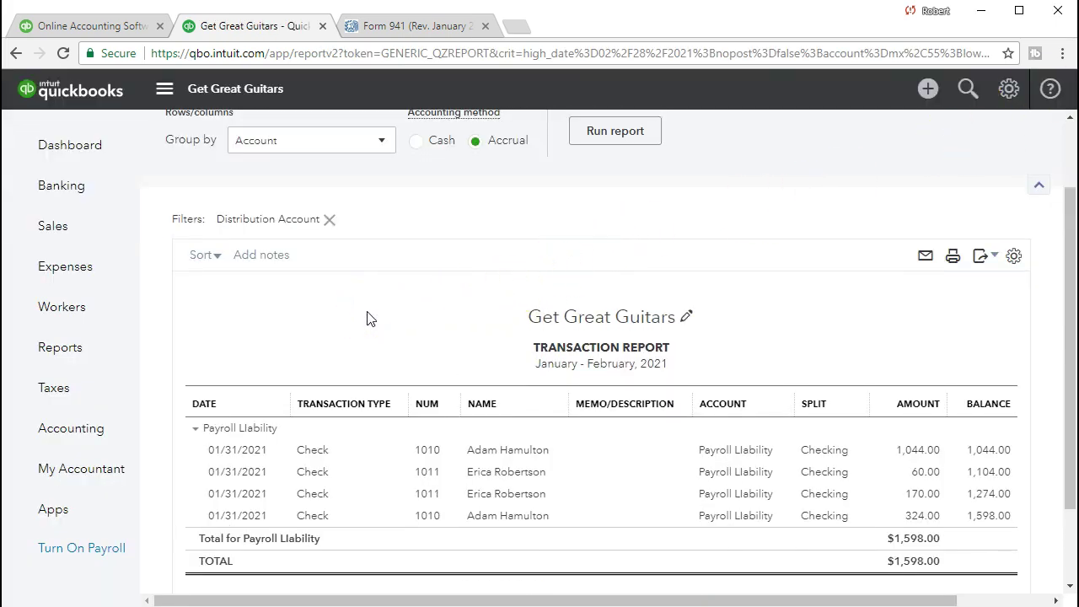
left_click(86, 393)
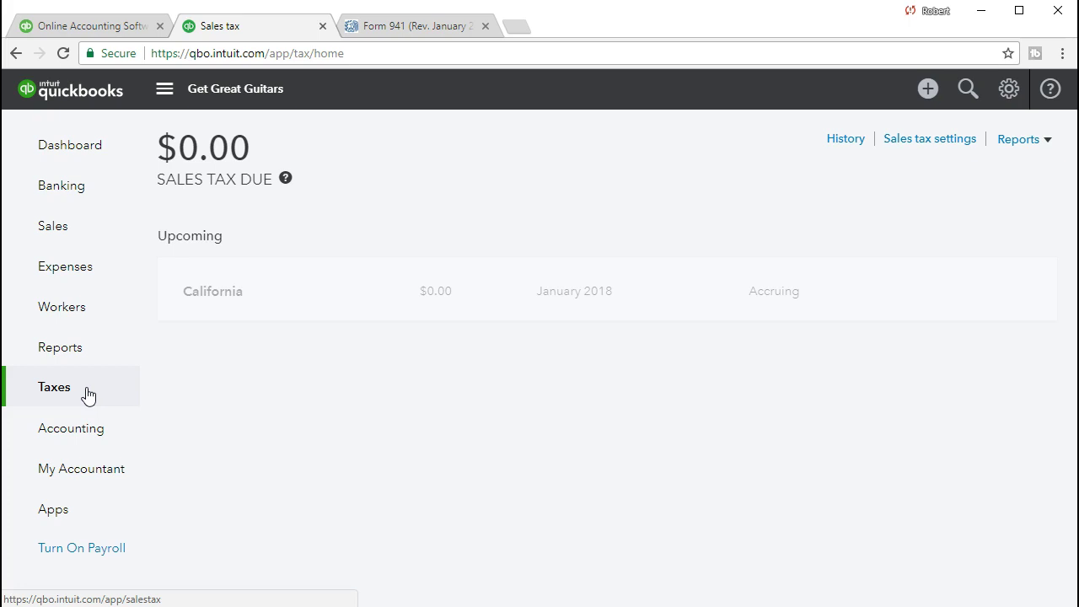
Step: Start a new check payable to Internal Revenue Service, saved as a new vendor
left_click(927, 88)
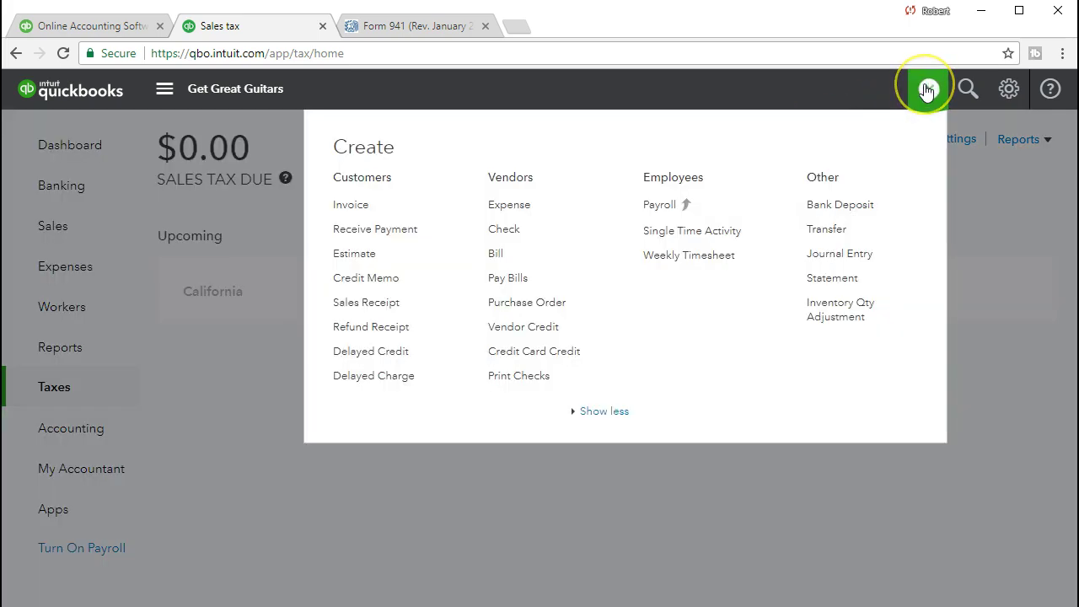
left_click(503, 229)
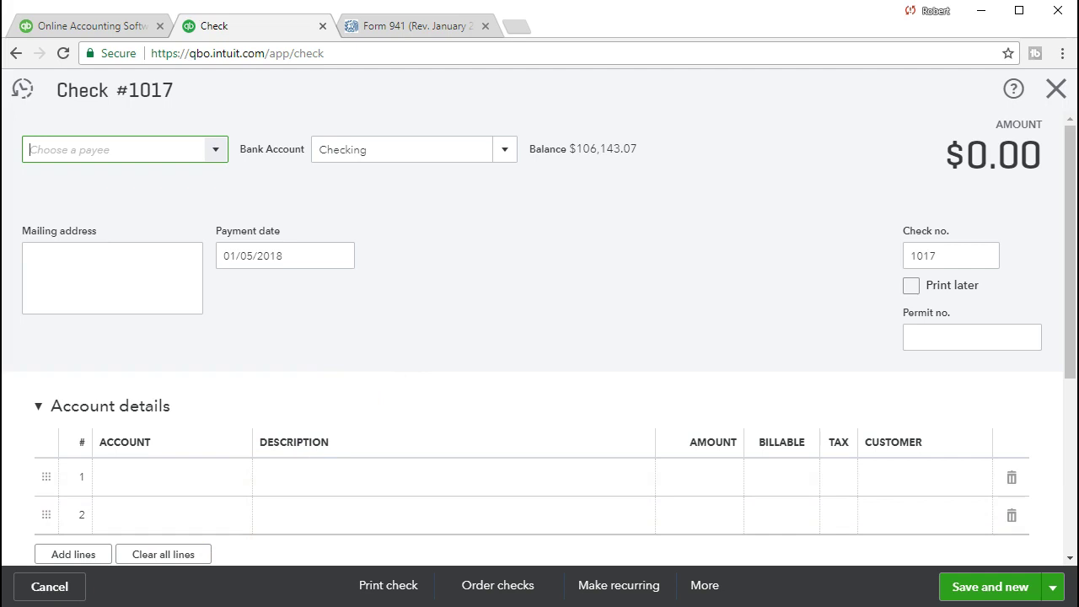
type("Internal Revenue Service")
key("Tab")
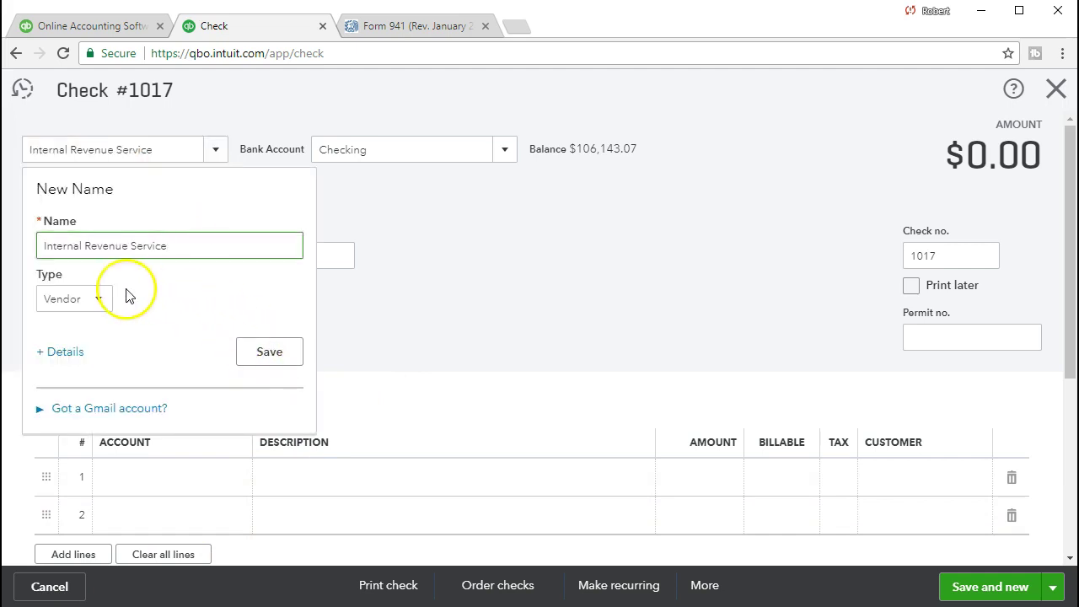
left_click(270, 352)
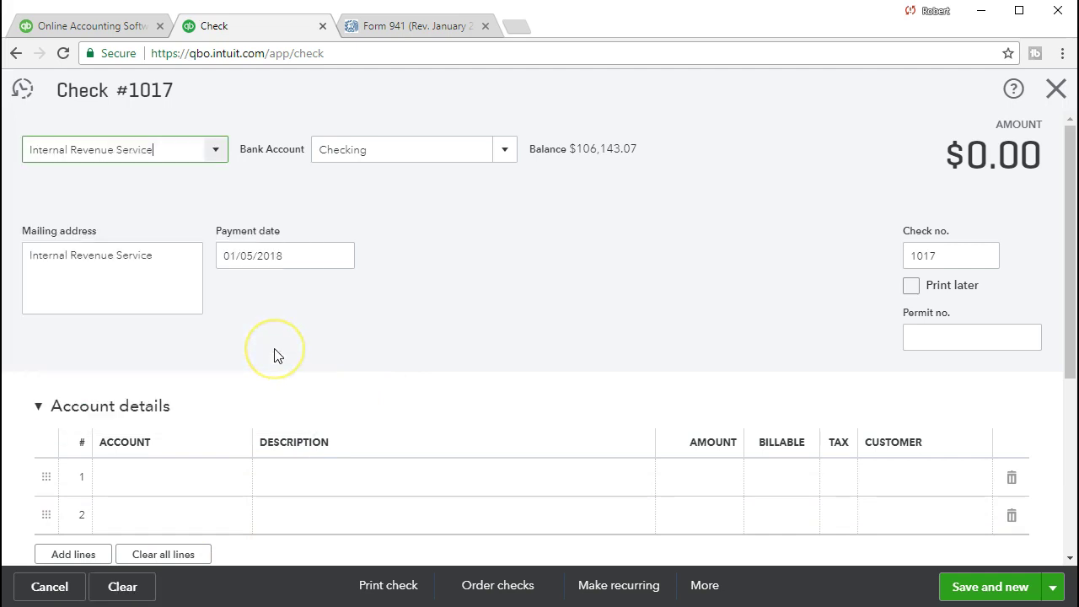
key("Tab")
key("Tab")
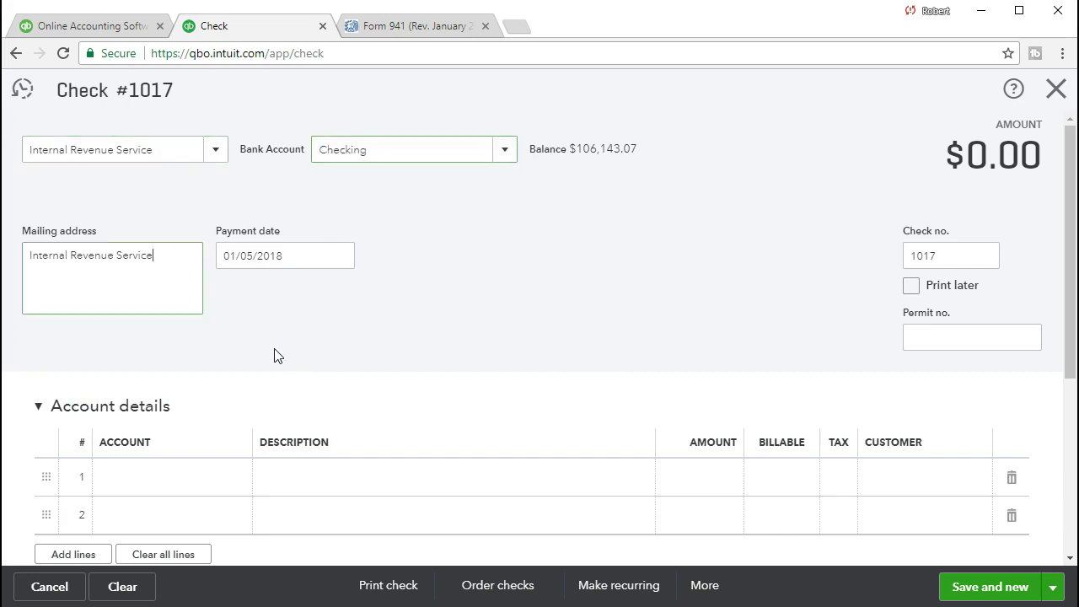
key("Tab")
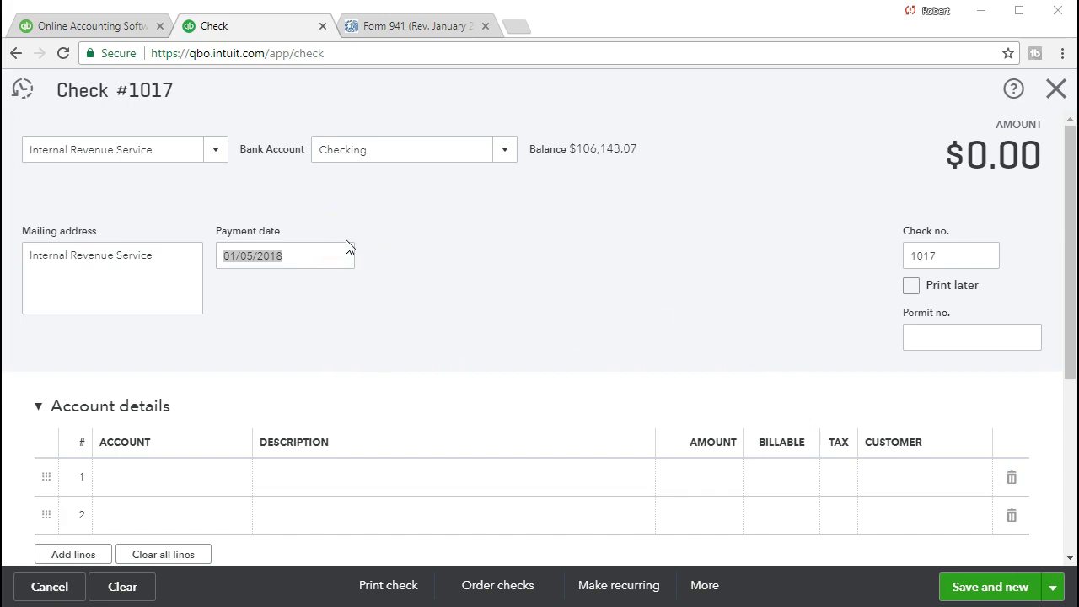
Step: Set the check's payment date to 02/28/2021
left_click_drag(262, 255, 157, 268)
type("02")
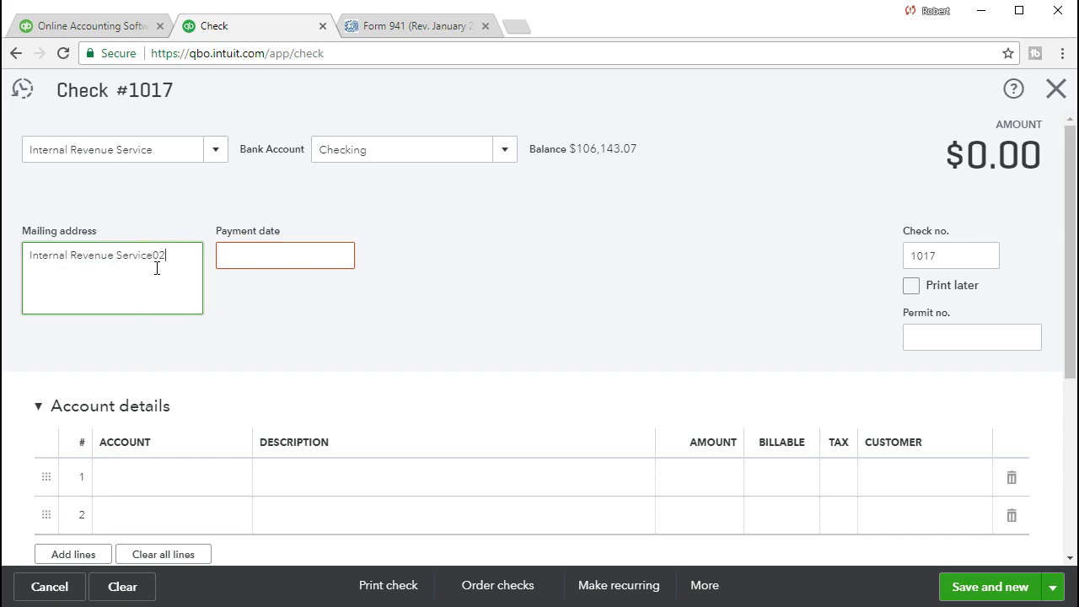
type("28")
key("BackSpace")
key("BackSpace")
key("BackSpace")
key("BackSpace")
key("Tab")
type("02/28/2021")
key("Tab")
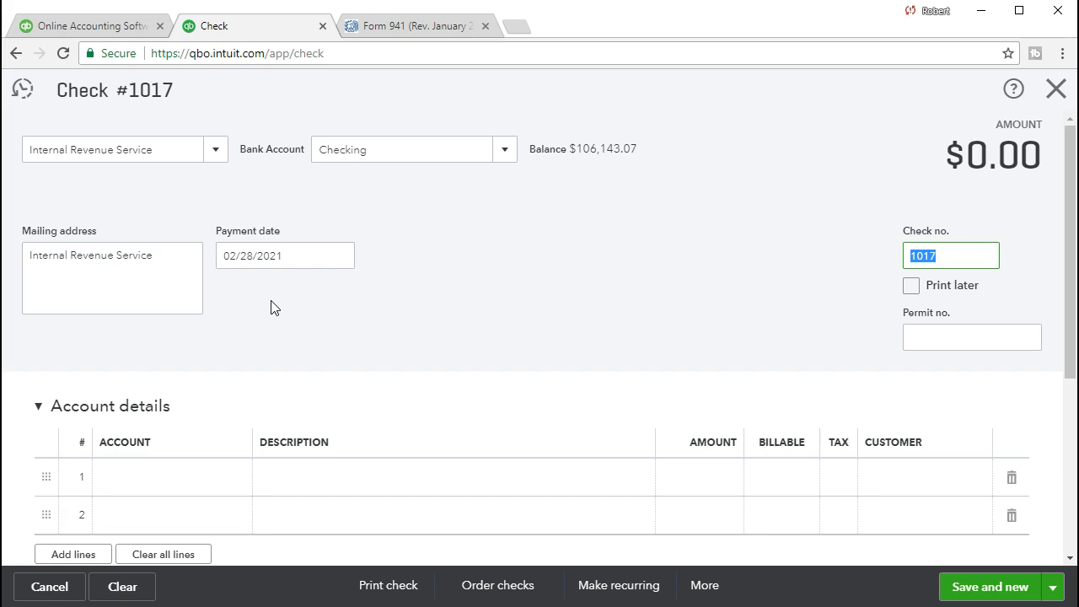
left_click(859, 302)
key("Tab")
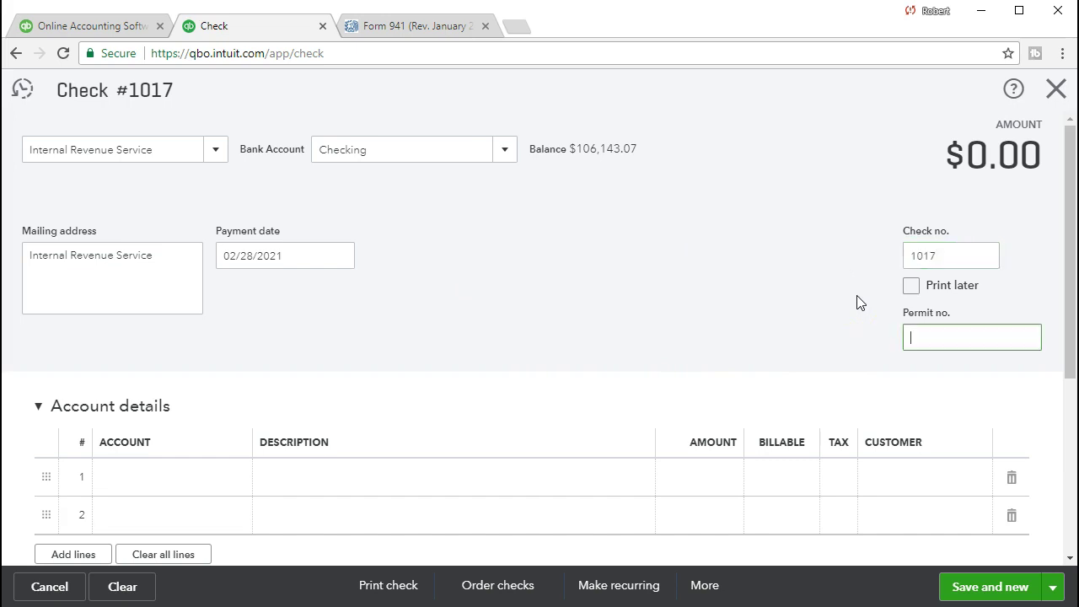
key("Tab")
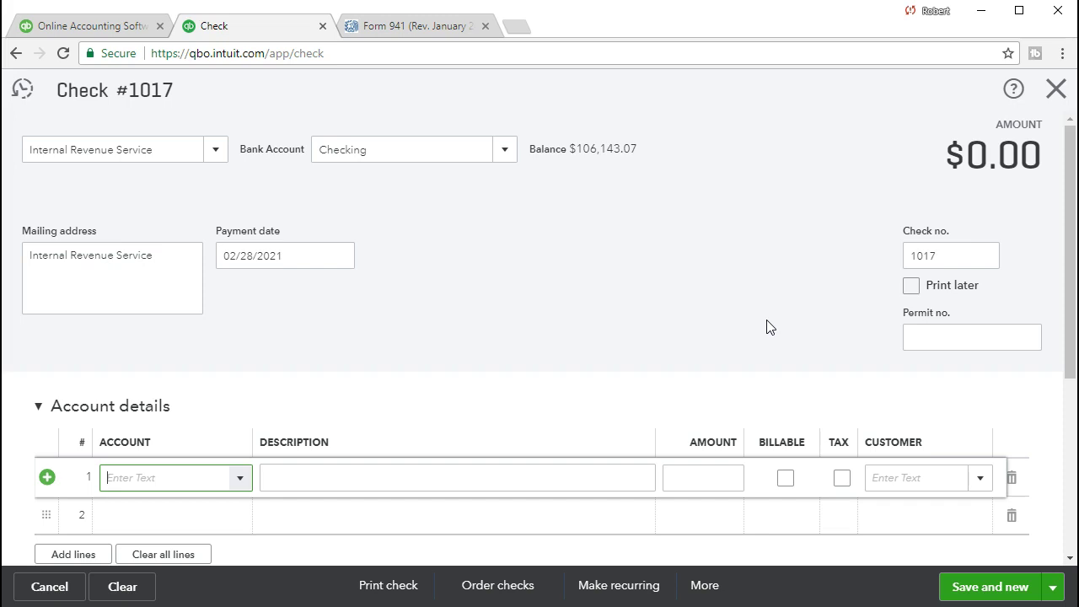
Step: Add a Payroll Liability line 'January FIT' for 830.00 and save check 1017
type("P")
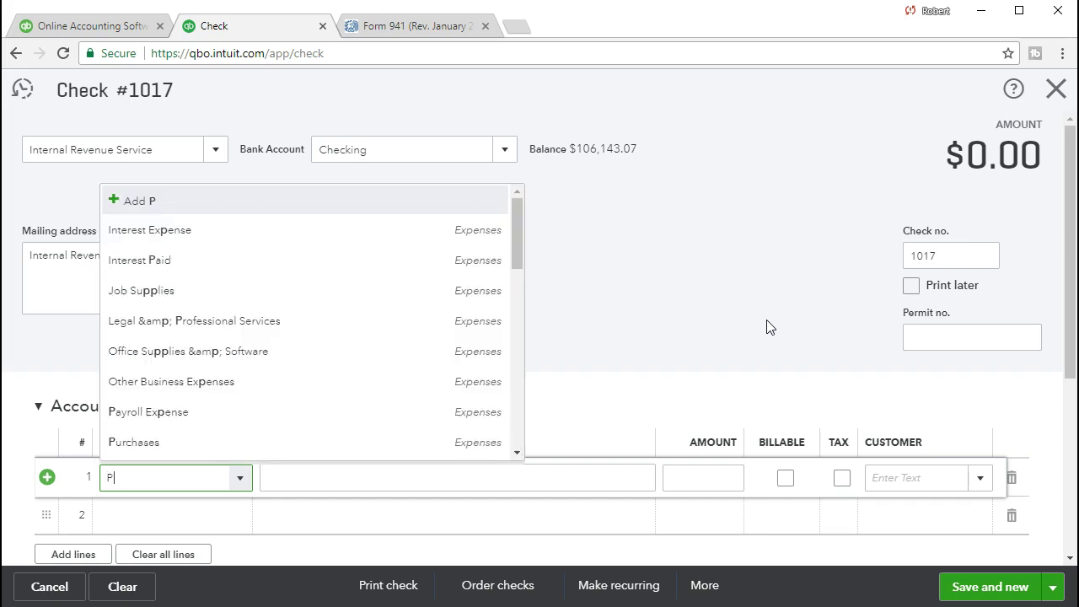
type("ayro")
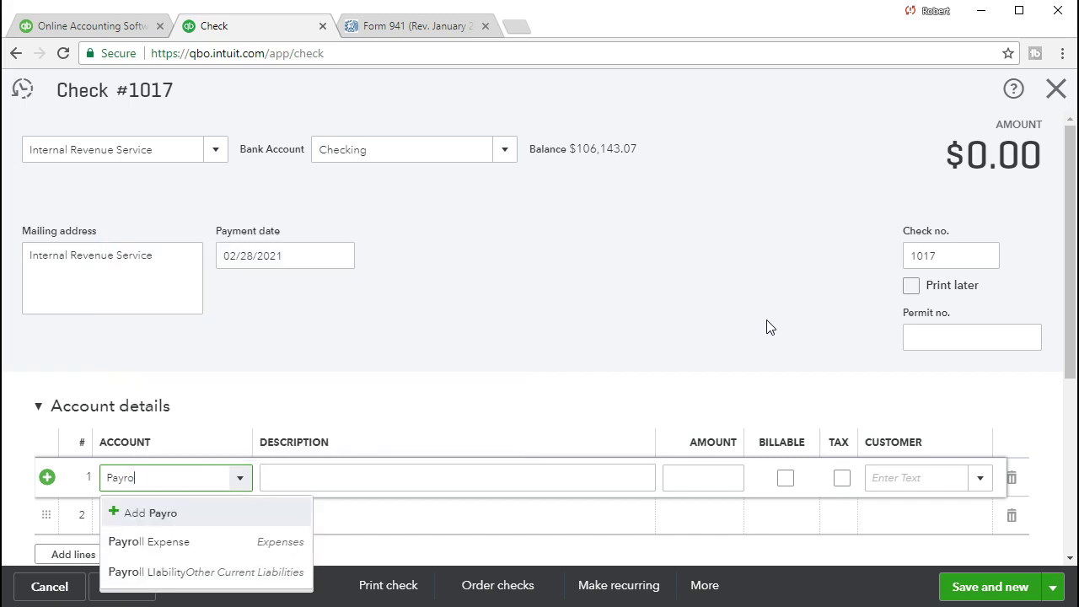
left_click(166, 573)
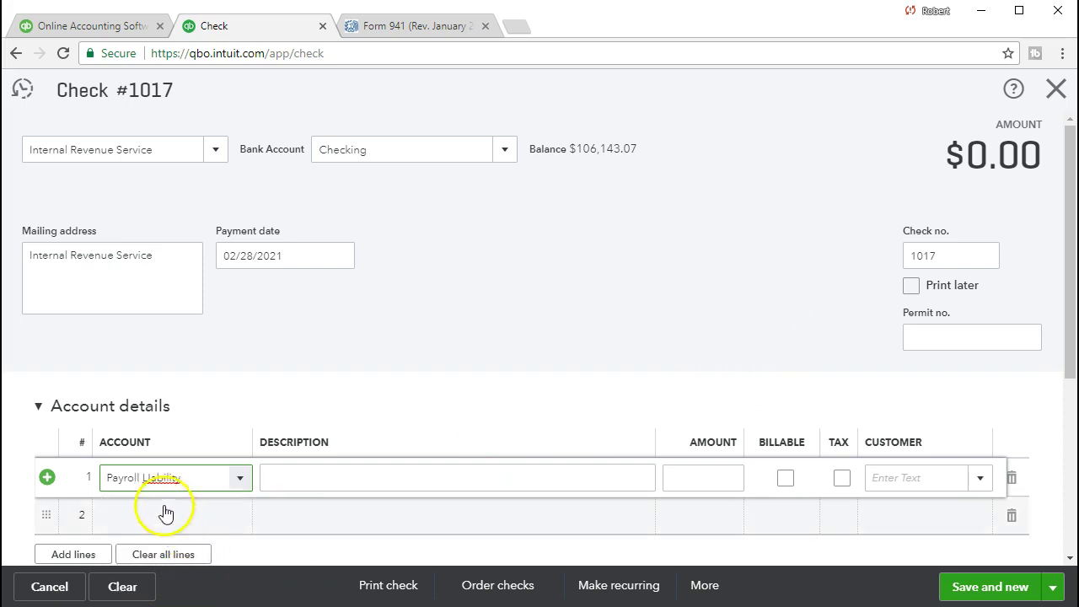
key("Tab")
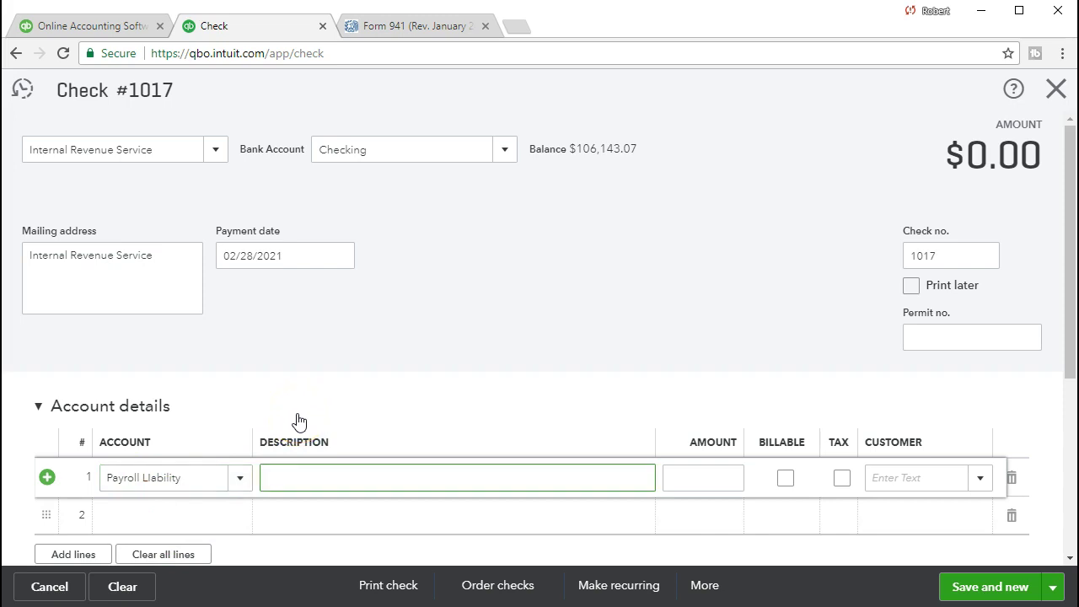
key("Tab")
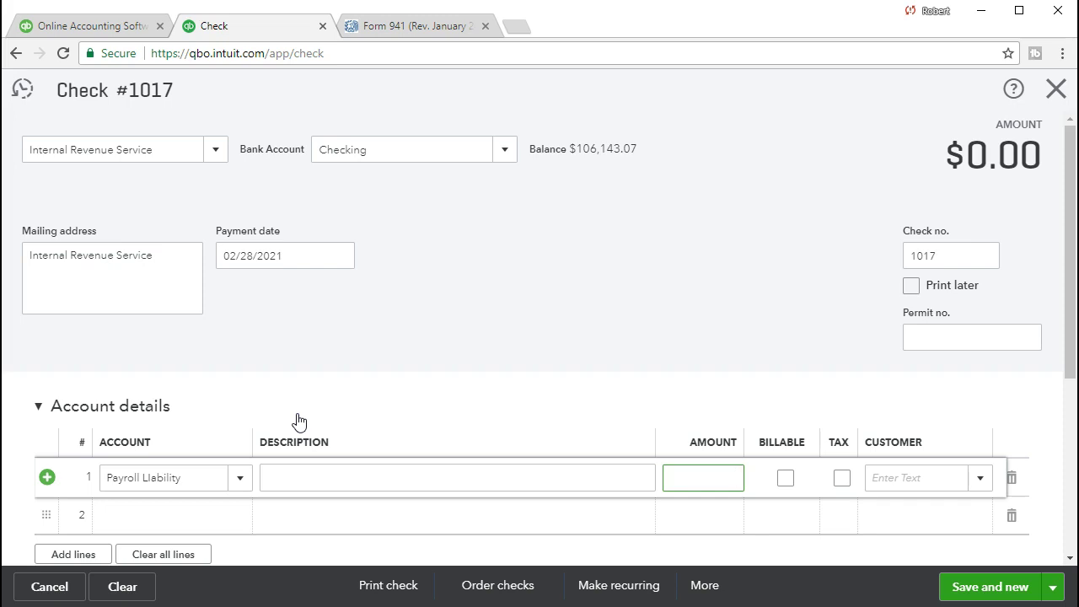
type("830")
left_click(305, 476)
type("January")
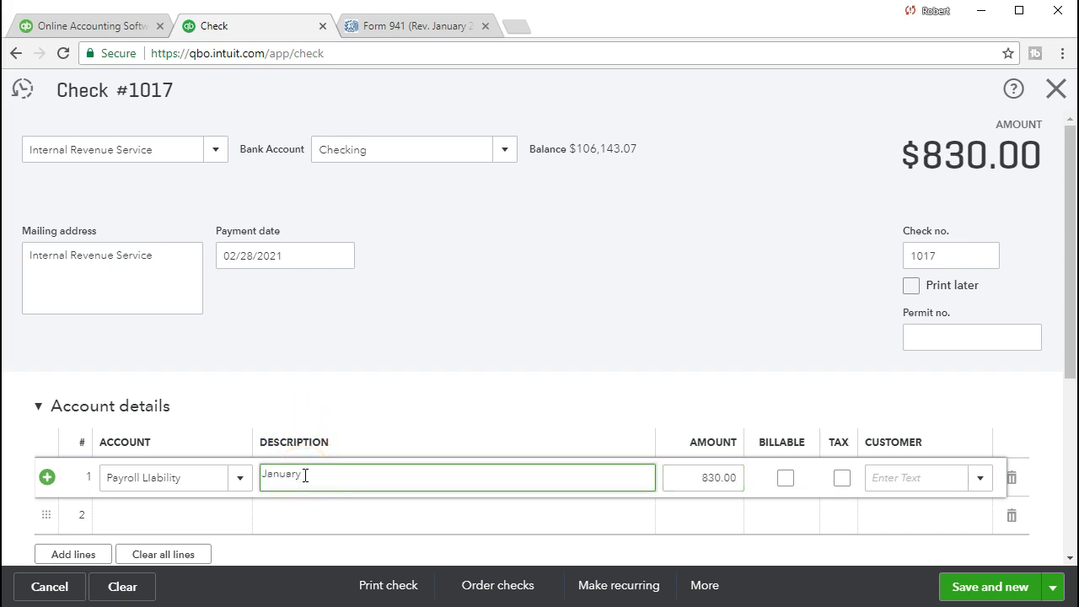
type(" FIT")
key("Tab")
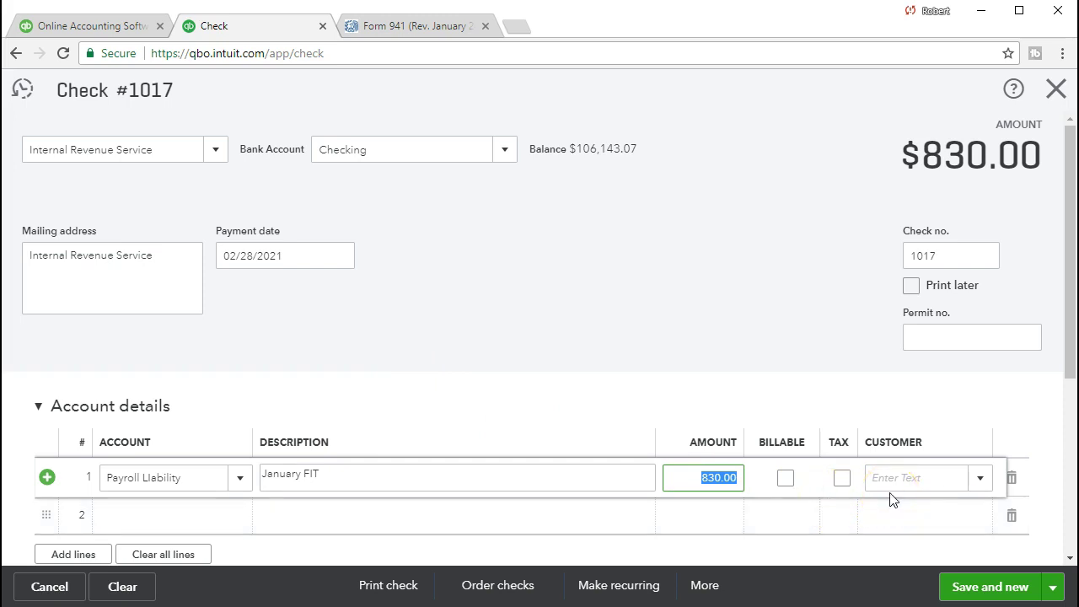
left_click(568, 524)
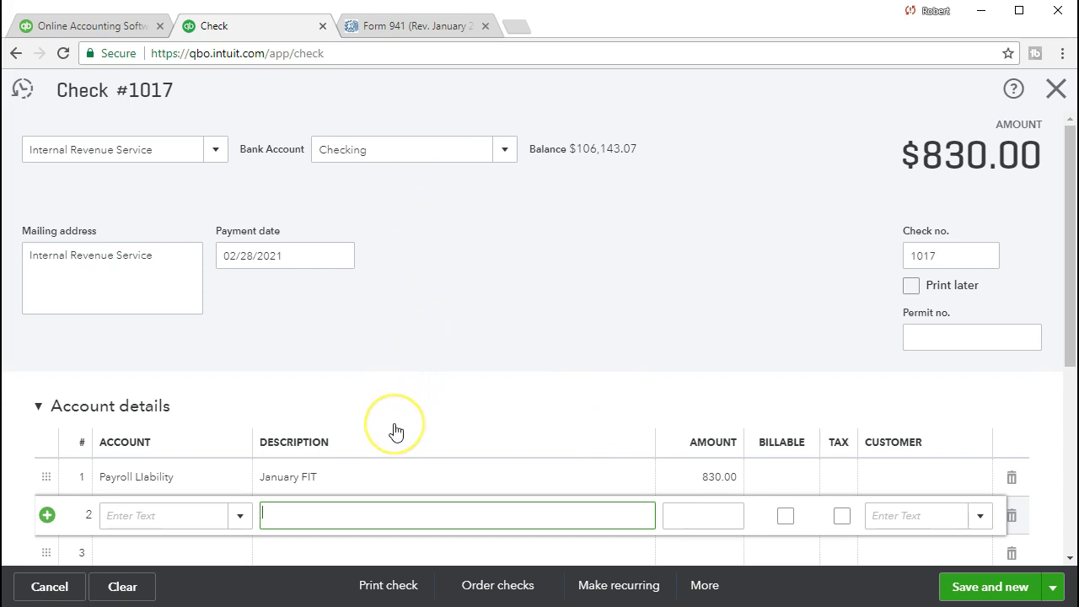
left_click(975, 588)
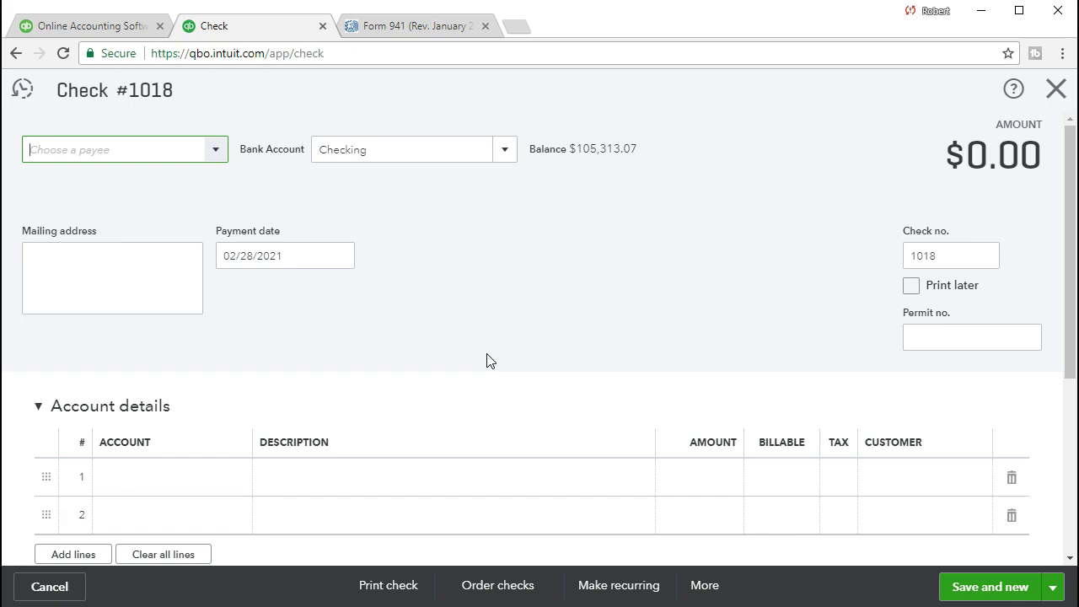
Step: Pick Internal Revenue Service as payee and change the line description to January Medicare
type("In")
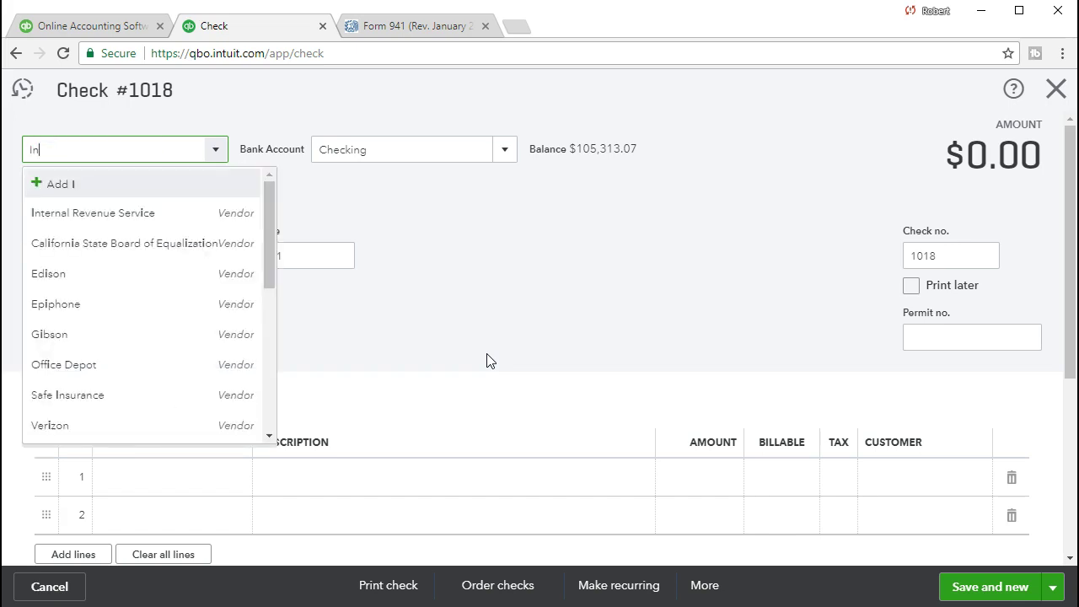
key("Tab")
key("Tab")
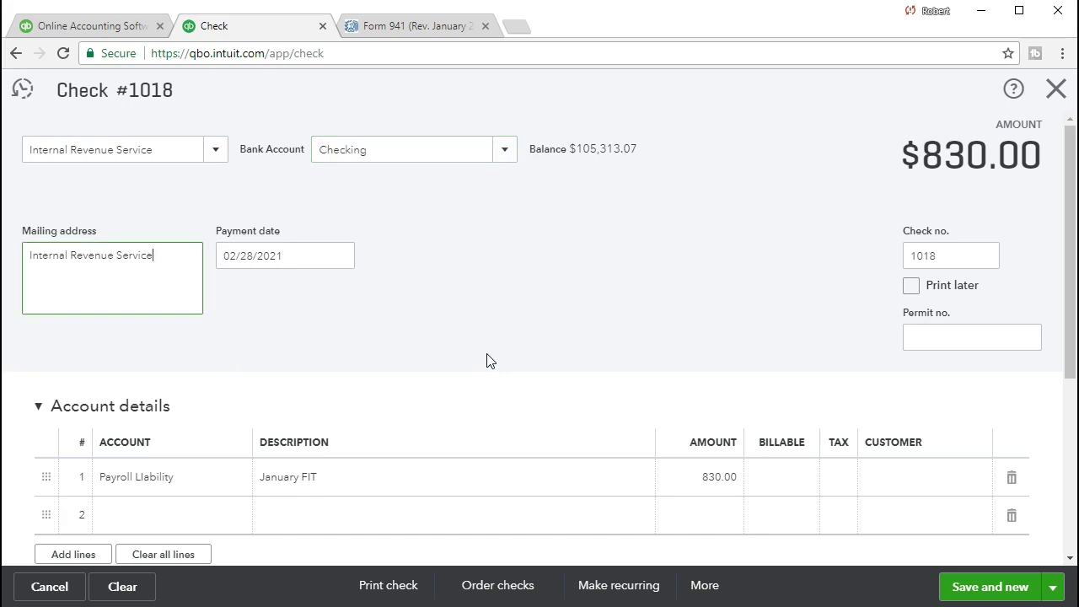
key("Tab")
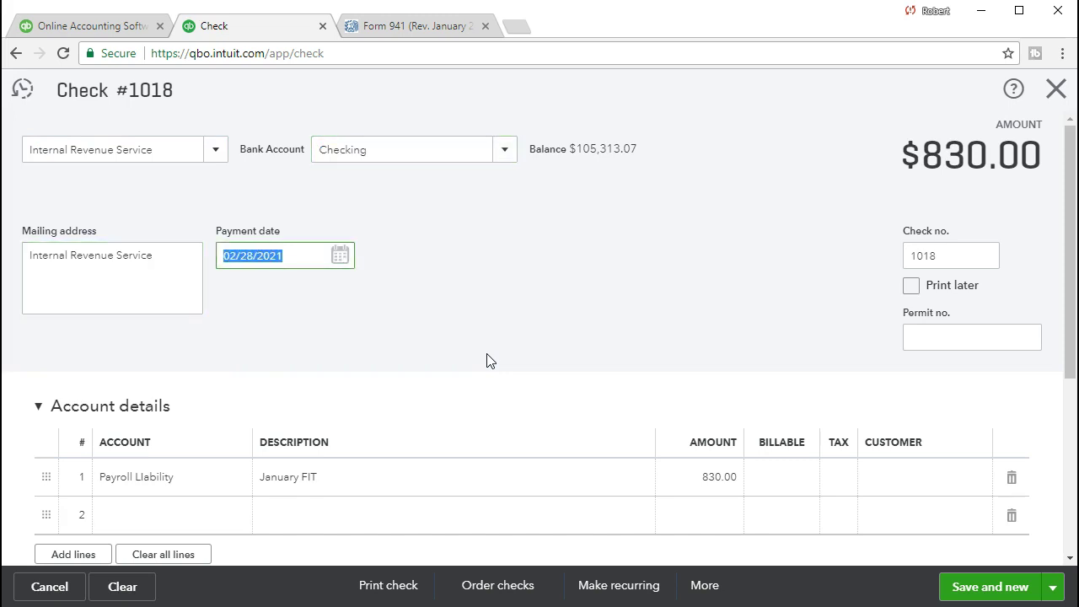
key("Tab")
key("Tab")
key("Tab")
key("Tab")
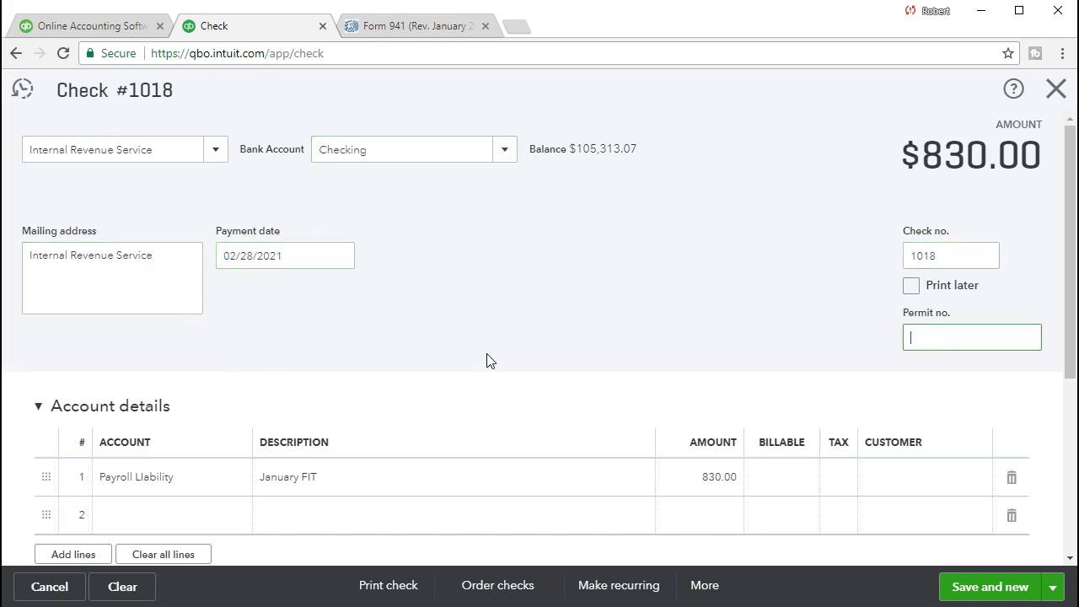
Step: Set the line amount to 154.00 and save check 1018
key("Tab")
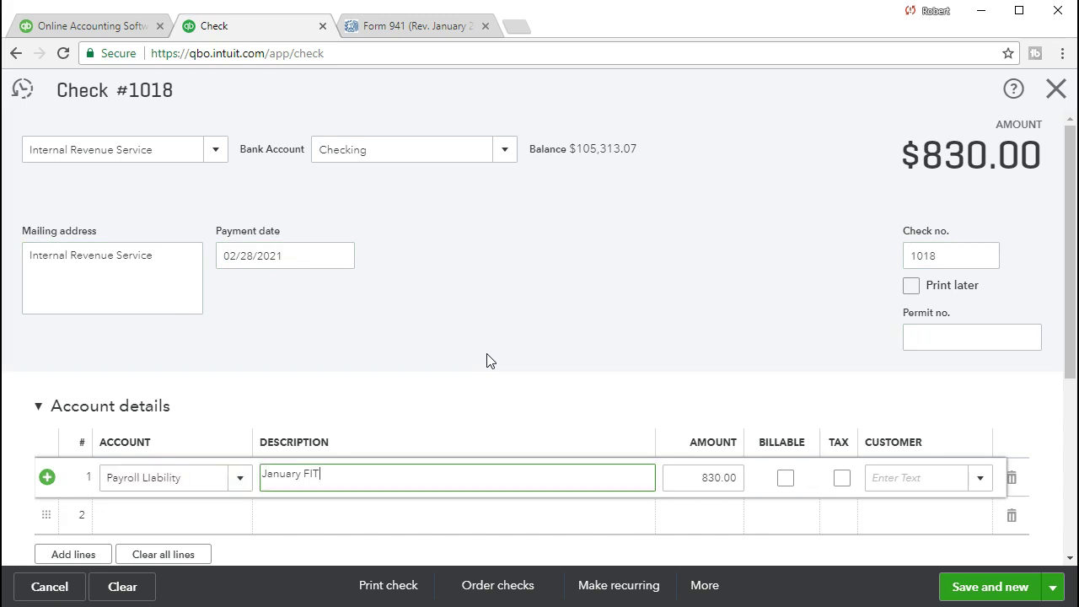
left_click(490, 366)
key("BackSpace")
key("BackSpace")
key("BackSpace")
type("Medicar")
key("Tab")
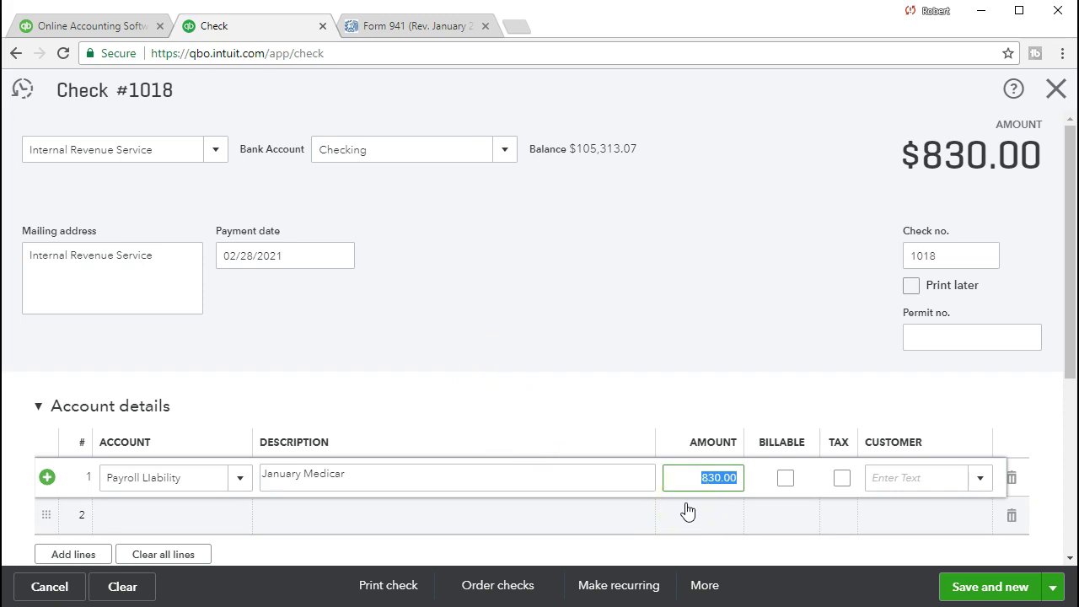
type("154")
key("Tab")
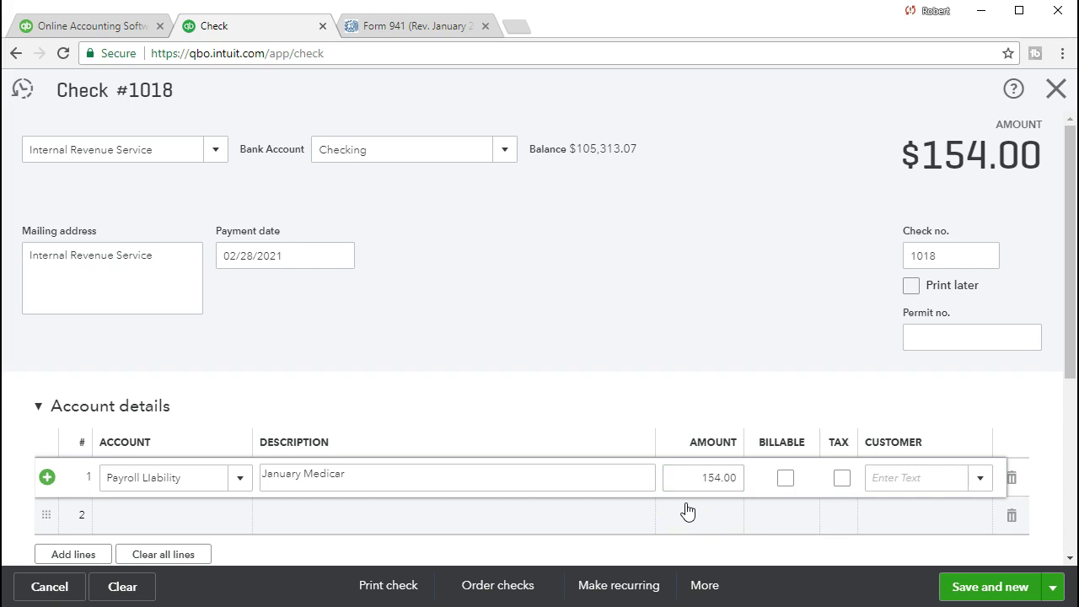
left_click(451, 526)
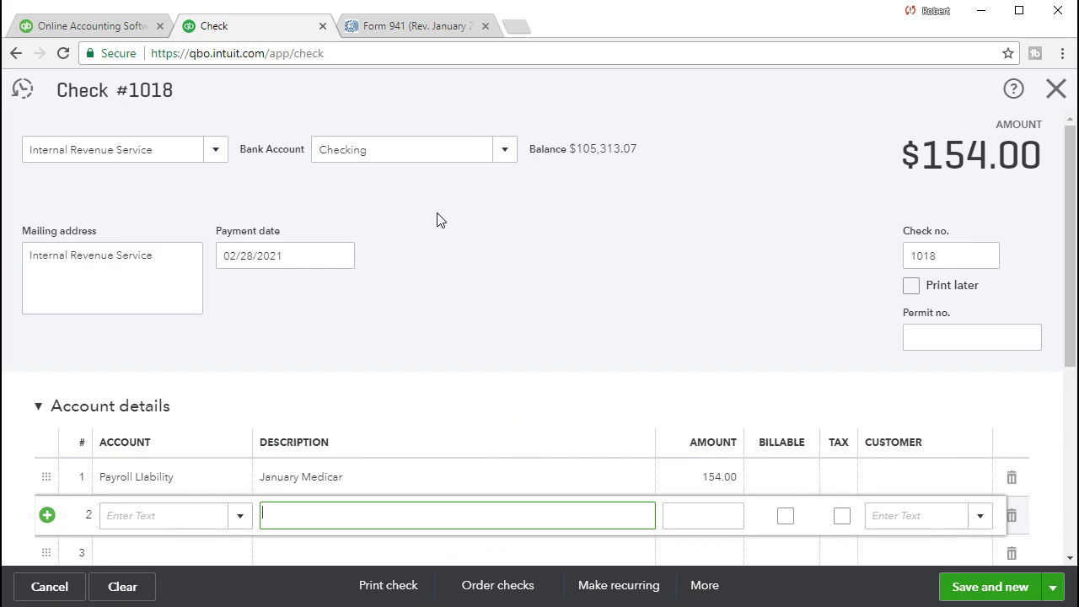
left_click(438, 235)
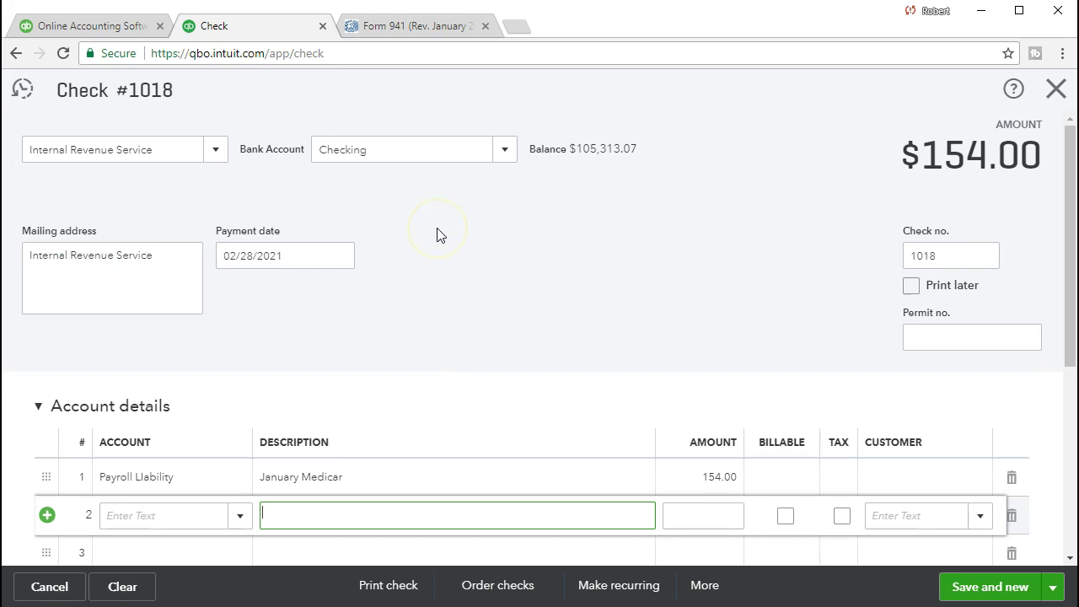
left_click(968, 589)
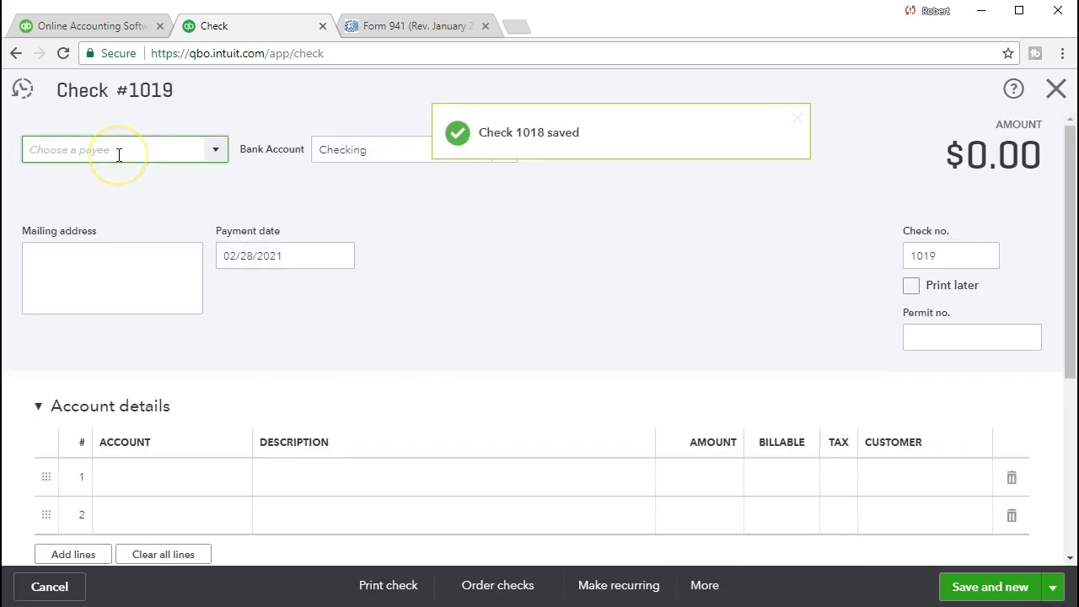
Step: Choose Internal Revenue Service as the payee on check 1019
type("Ir")
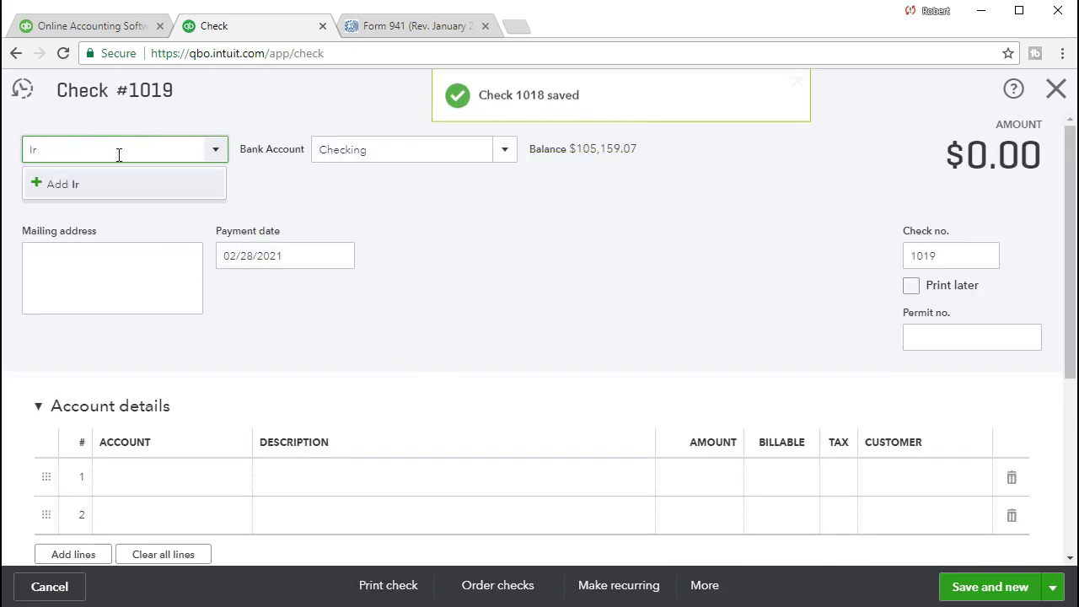
key("BackSpace")
key("BackSpace")
type("In")
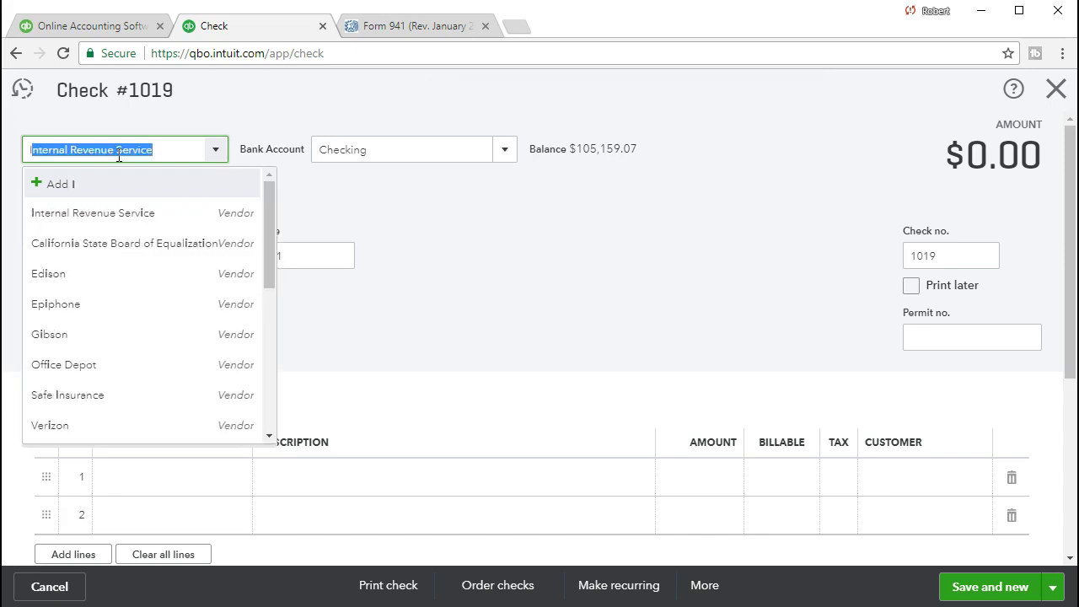
type("t")
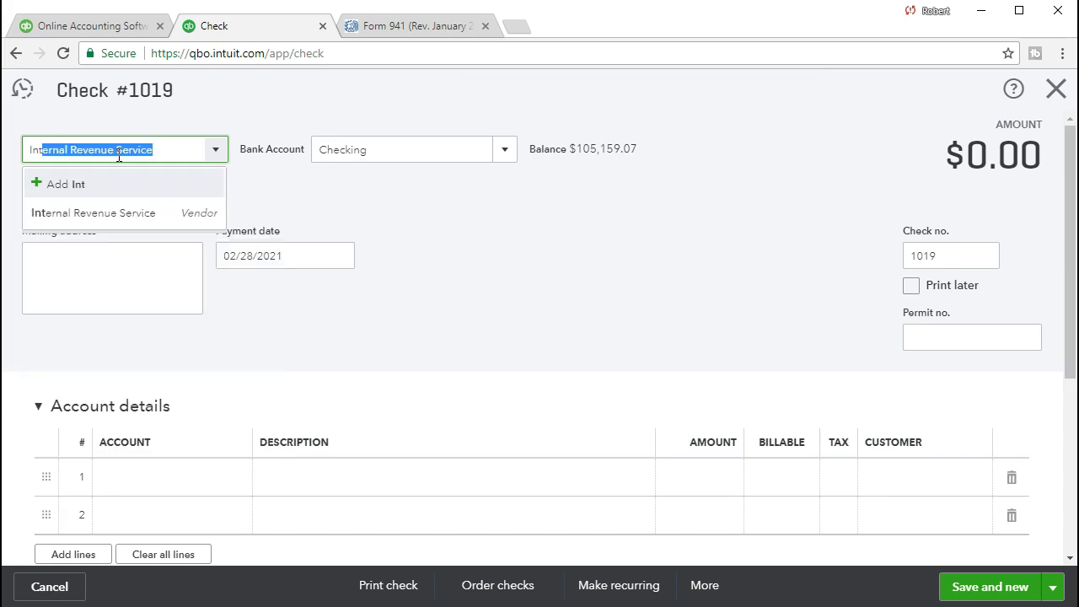
key("Tab")
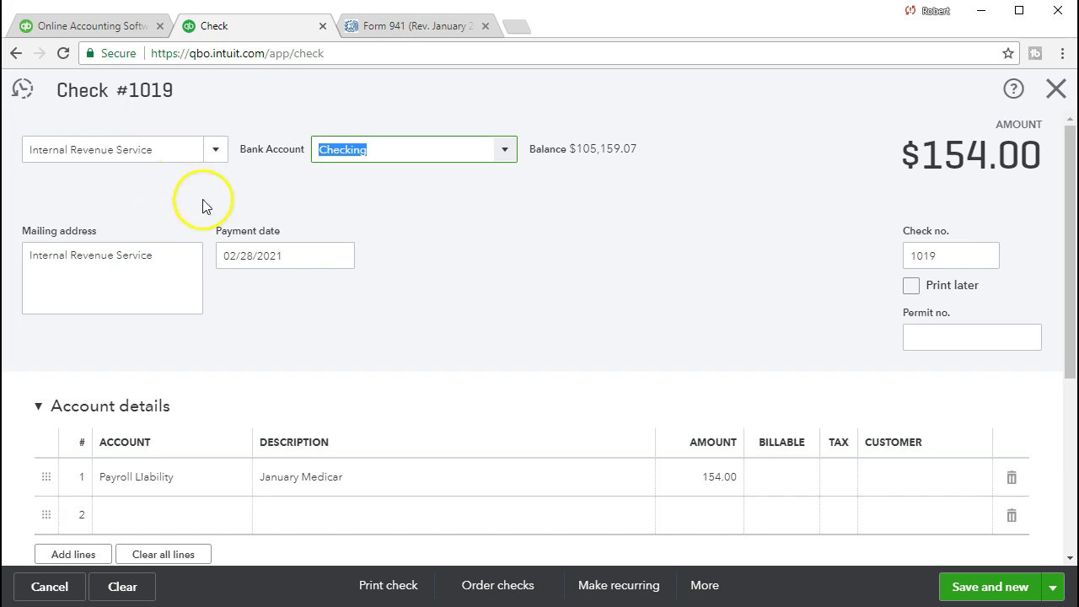
key("Tab")
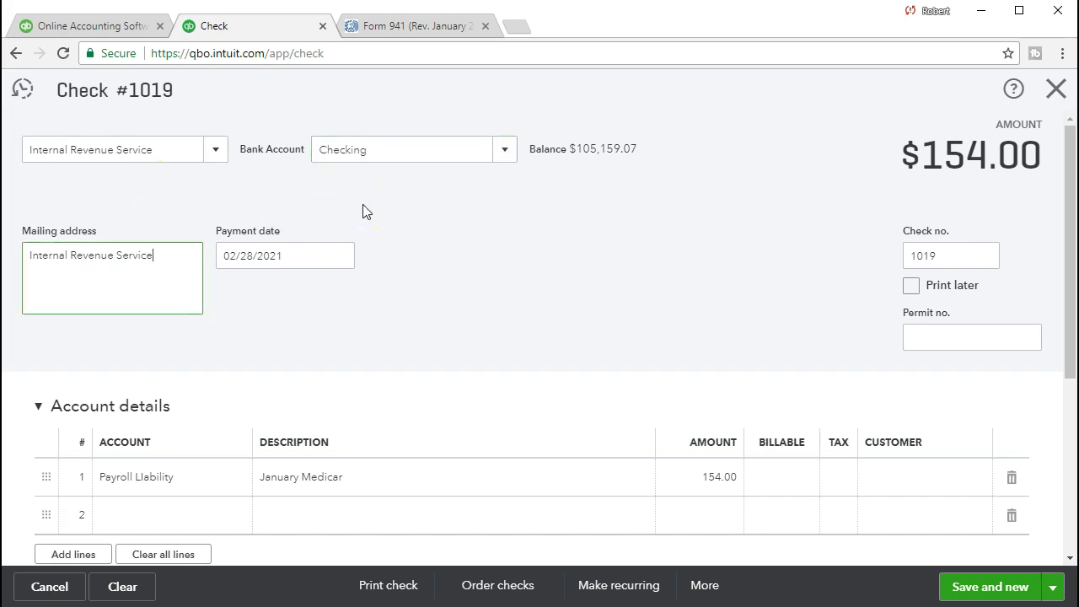
key("Tab")
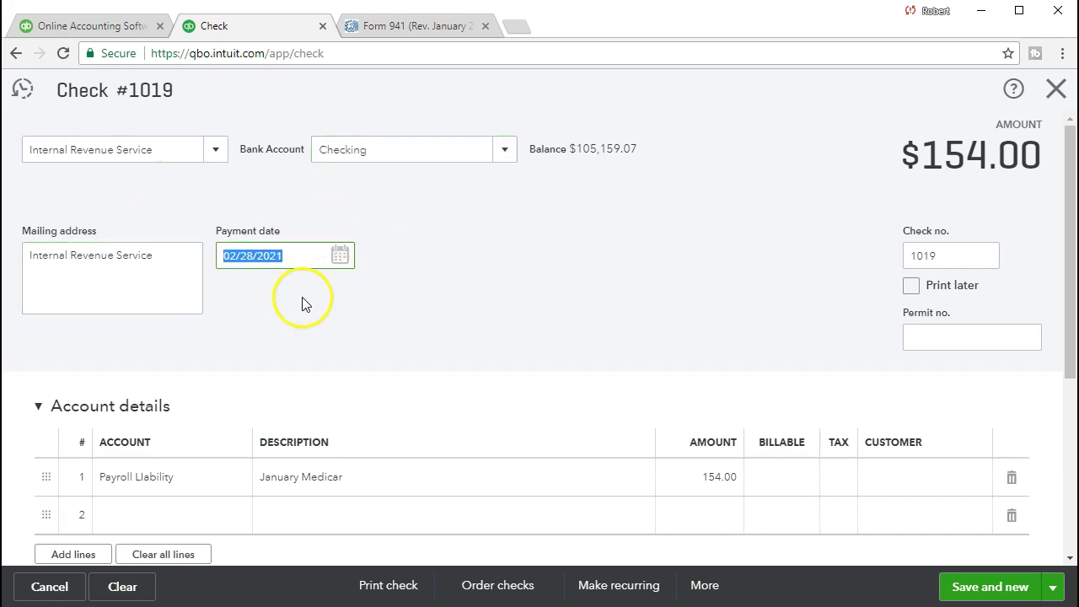
key("Tab")
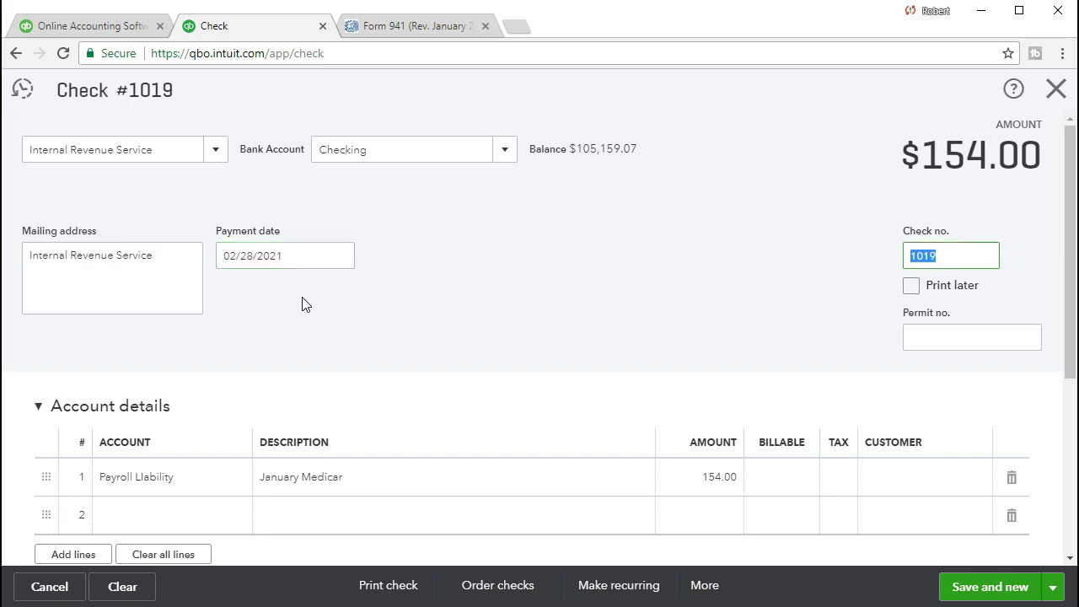
key("Tab")
key("Tab")
key("Tab")
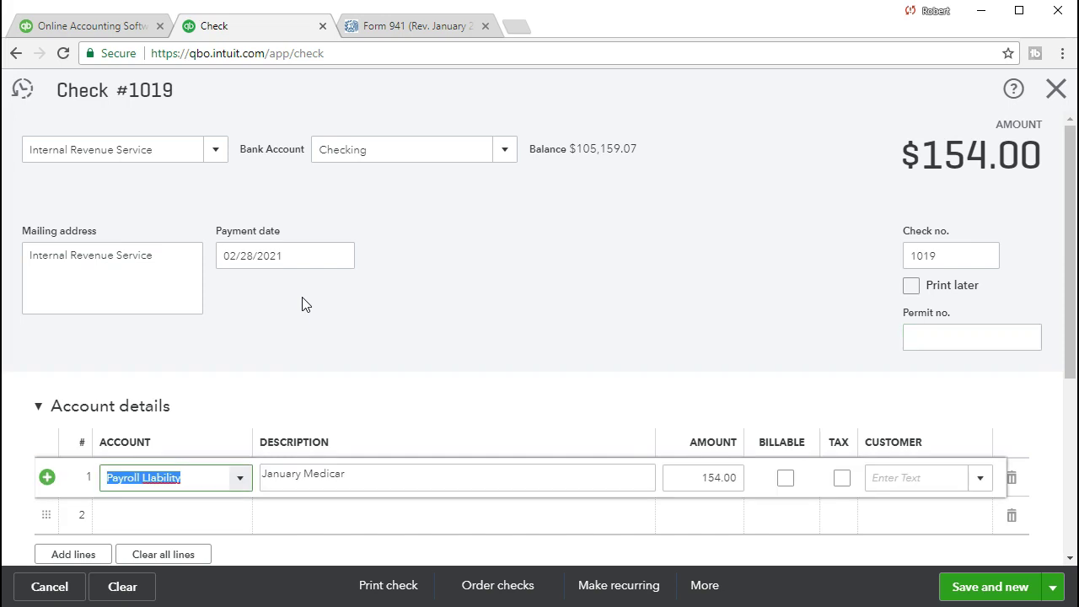
Step: Fill the Payroll Liability line with January Social Security for 614.00
key("Tab")
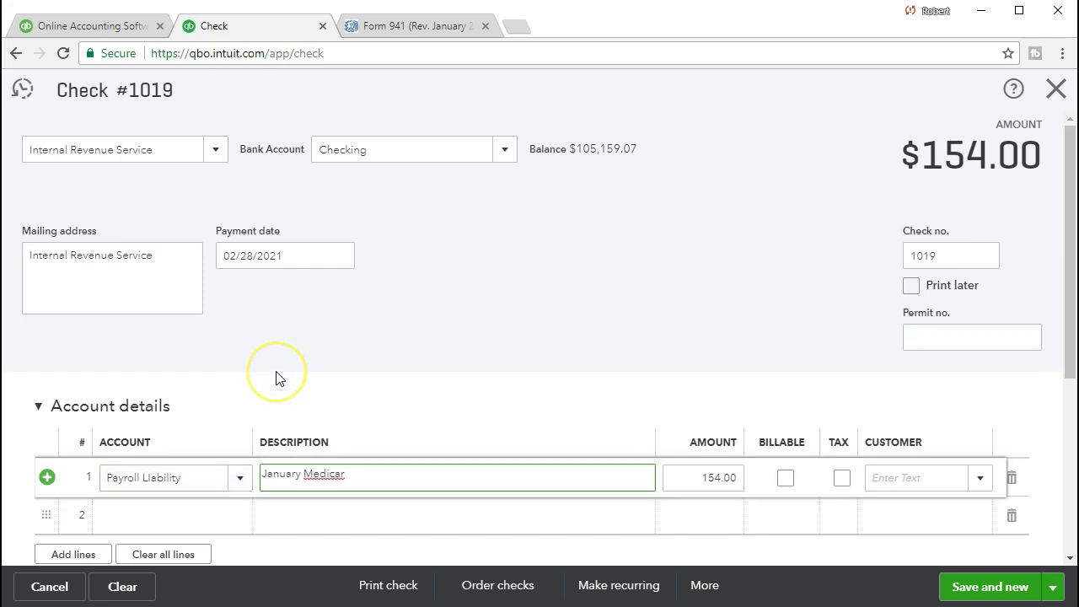
key("BackSpace")
key("BackSpace")
key("BackSpace")
key("BackSpace")
key("BackSpace")
key("BackSpace")
key("BackSpace")
key("BackSpace")
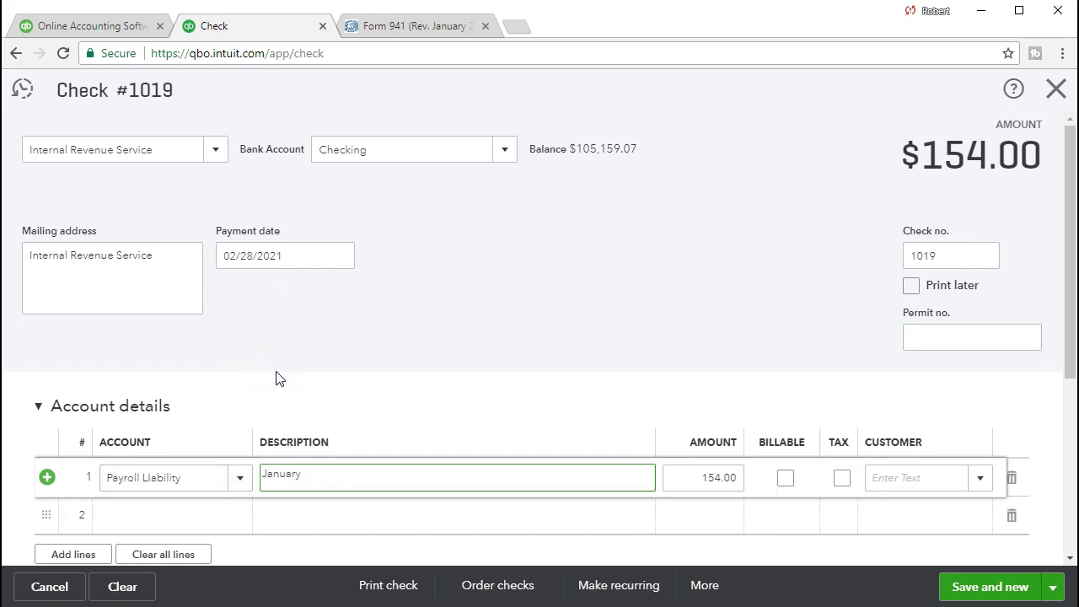
type("Social Security")
key("Tab")
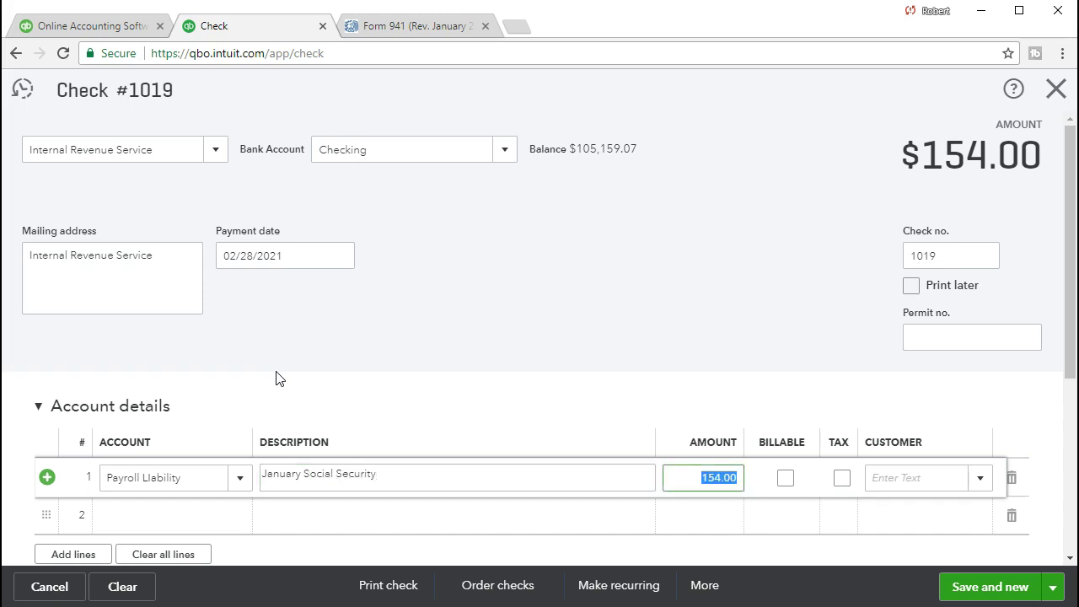
type("614")
left_click(445, 491)
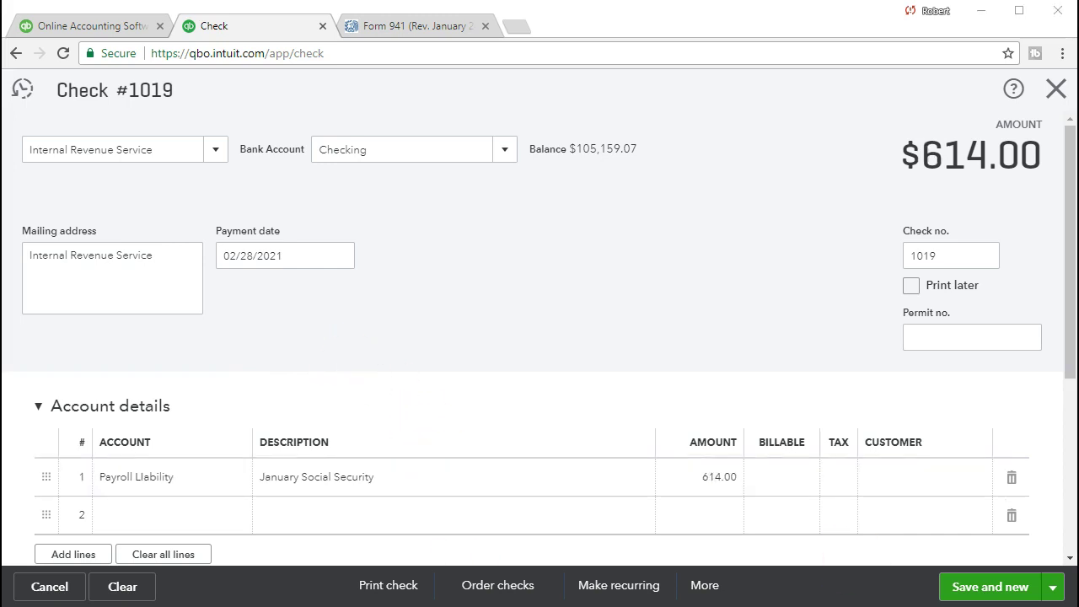
key("alt+Tab")
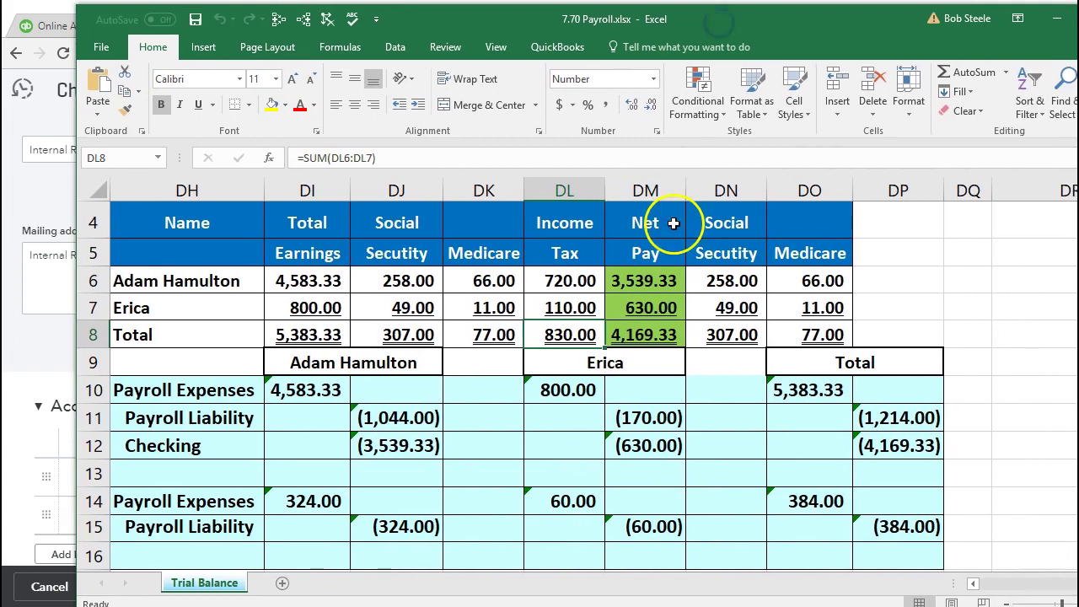
left_click(401, 337)
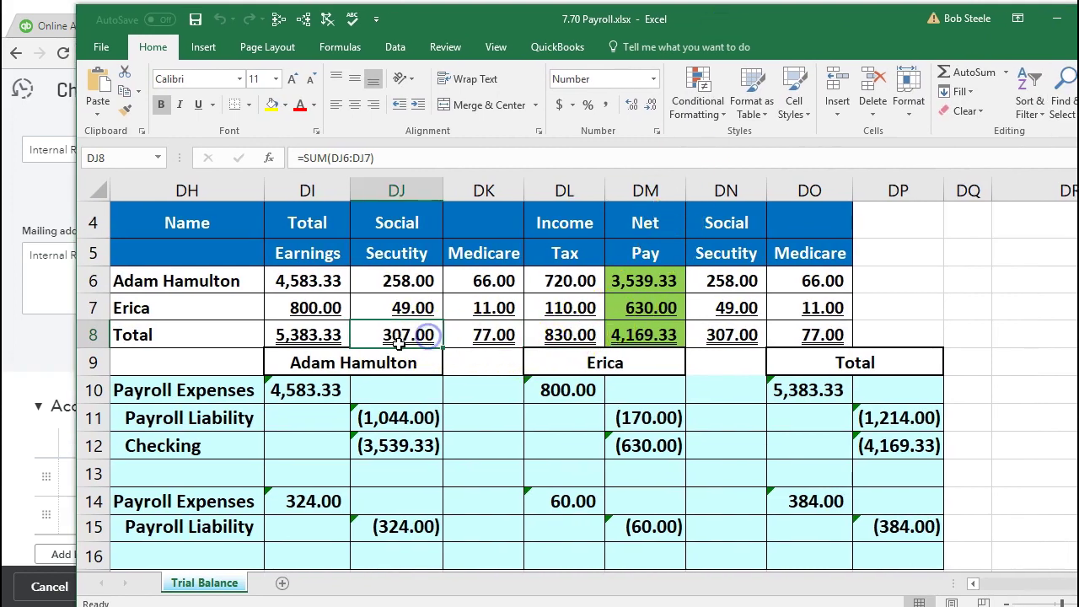
left_click(731, 337, "ctrl")
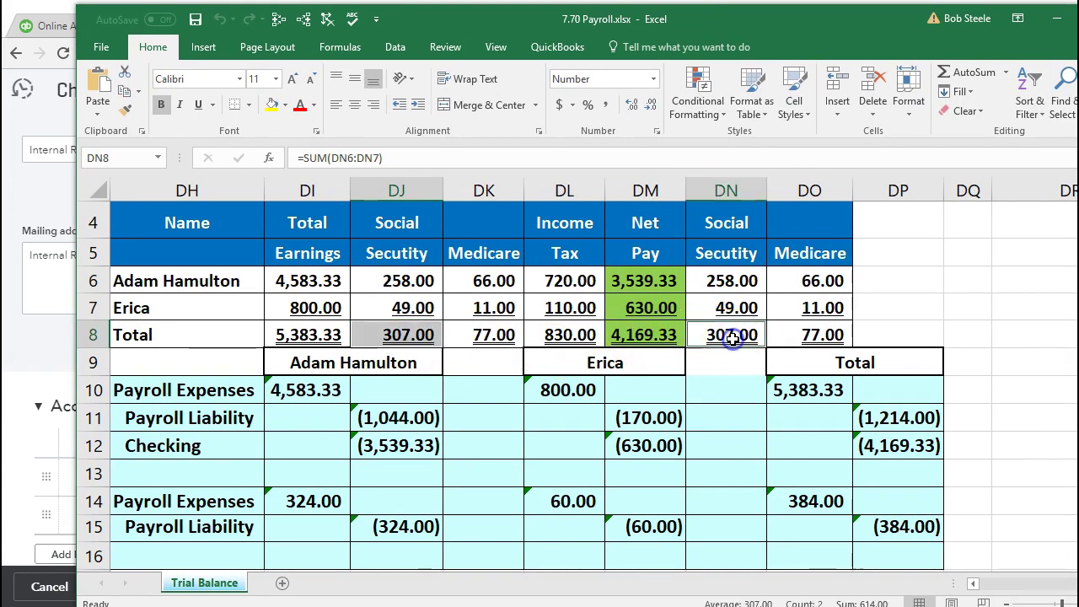
left_click_drag(765, 18, 756, 10)
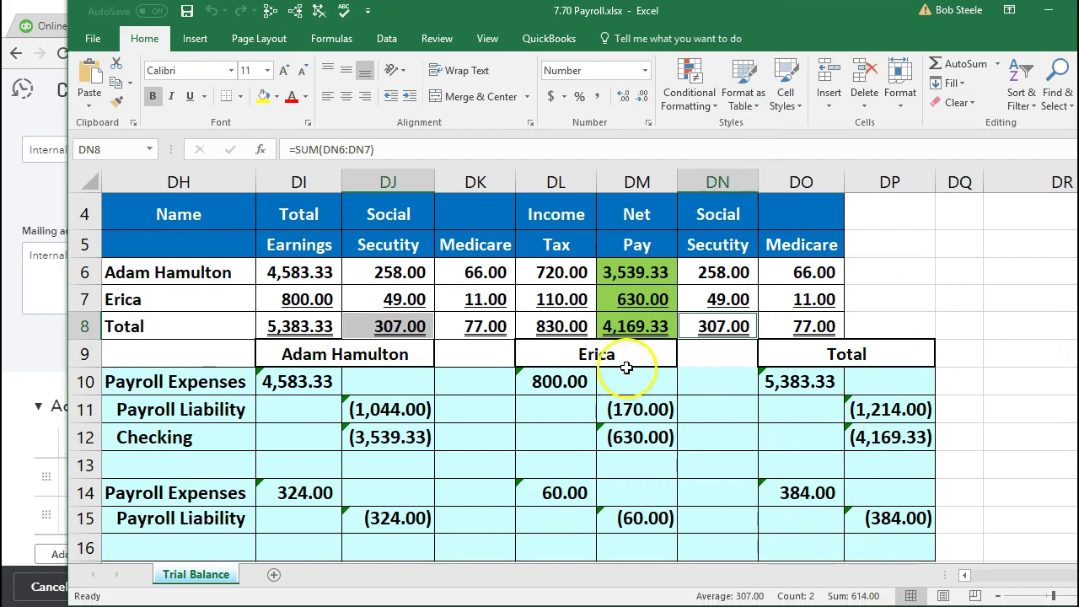
left_click(487, 325)
left_click(814, 318, "ctrl")
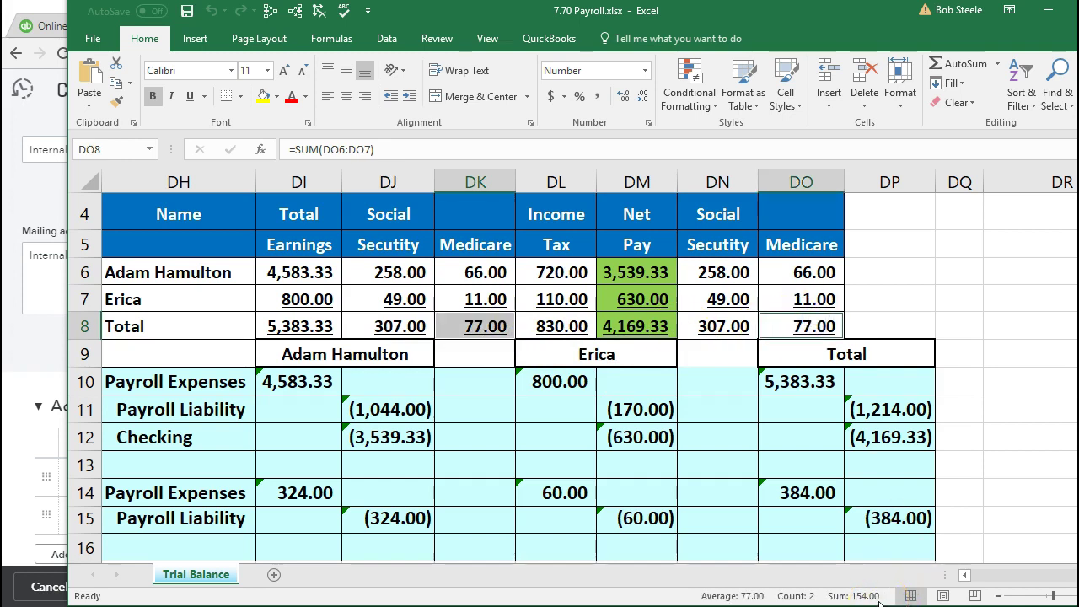
left_click(580, 326)
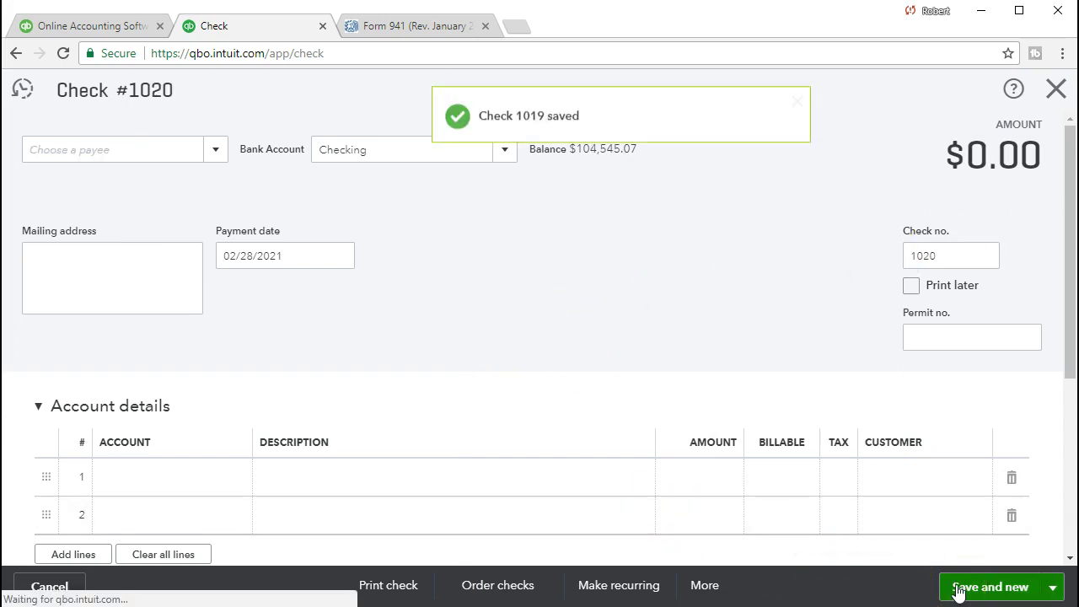
Step: Save check 1019 to open blank check 1020, then view the IRS Form 941 PDF
left_click(784, 462)
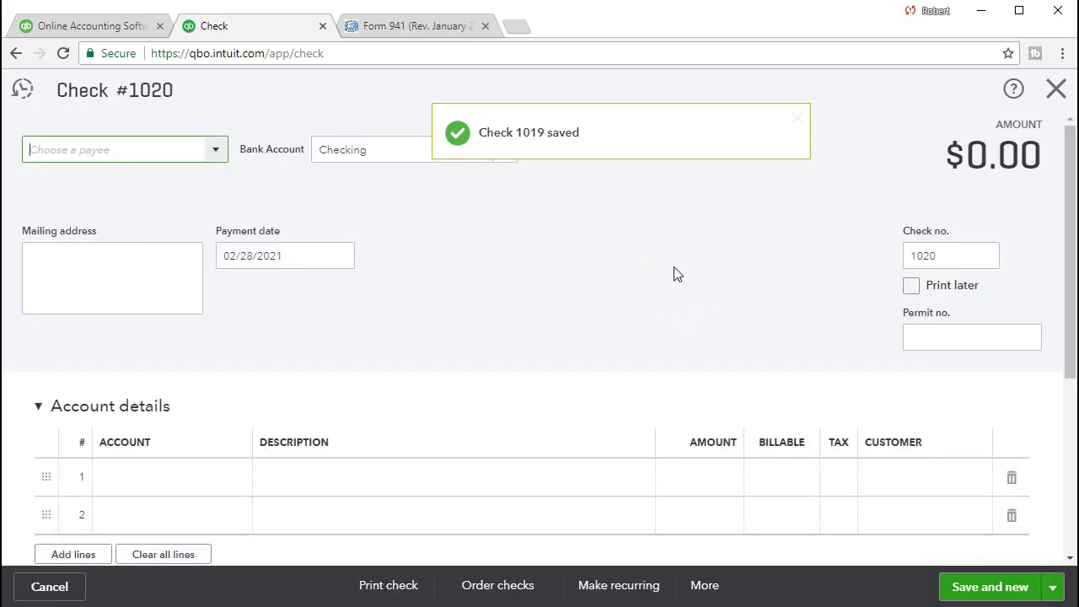
left_click(651, 255)
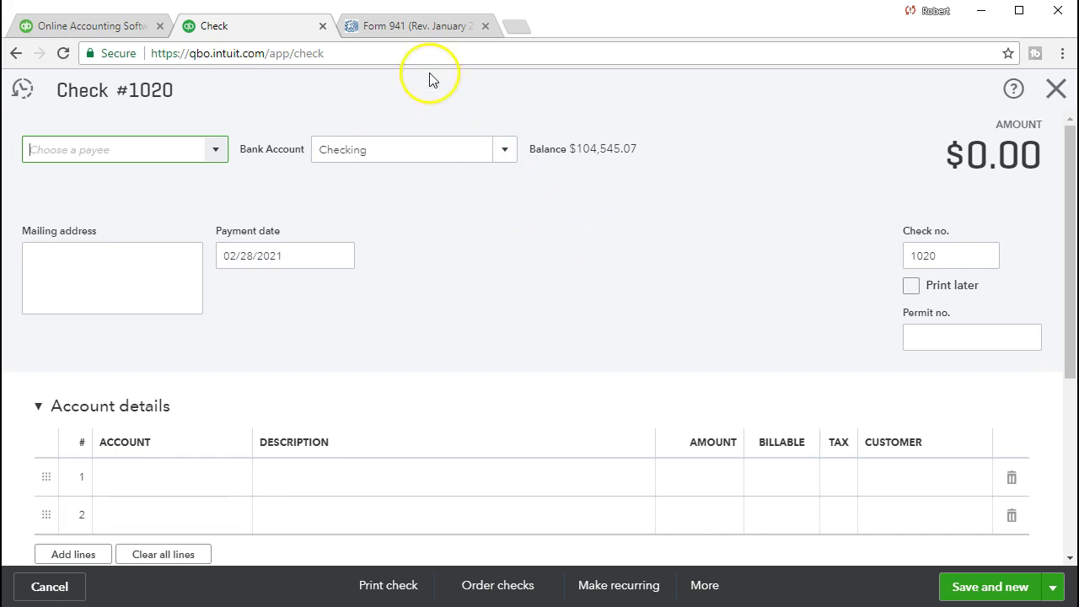
left_click(402, 28)
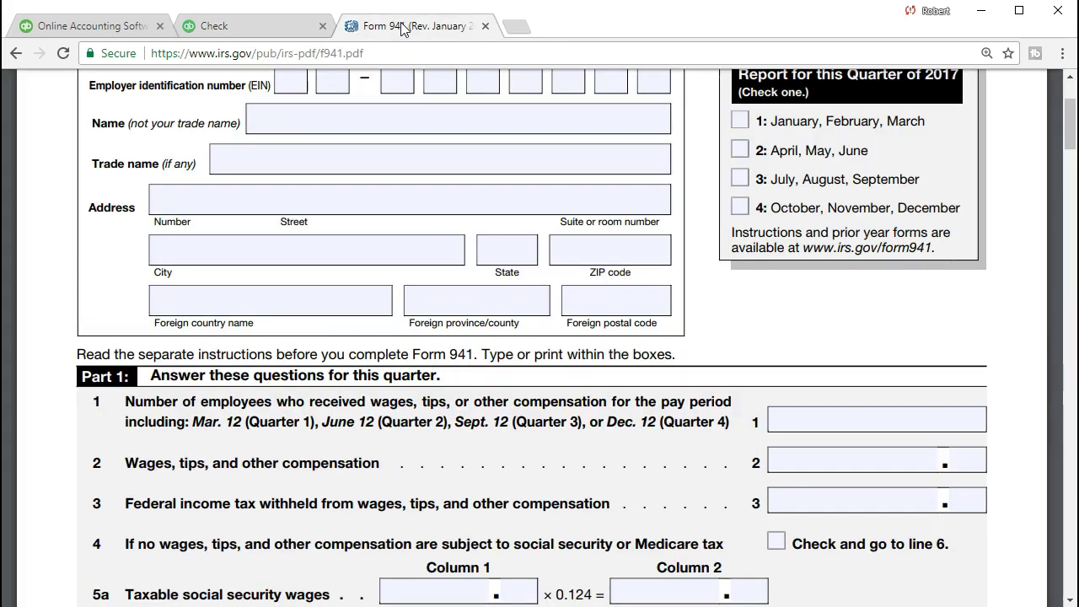
Step: Scroll the Form 941 PDF down to Part 1 lines 7–15 and the first page's footer
scroll(437, 389, "up", 3)
scroll(441, 389, "up", 1)
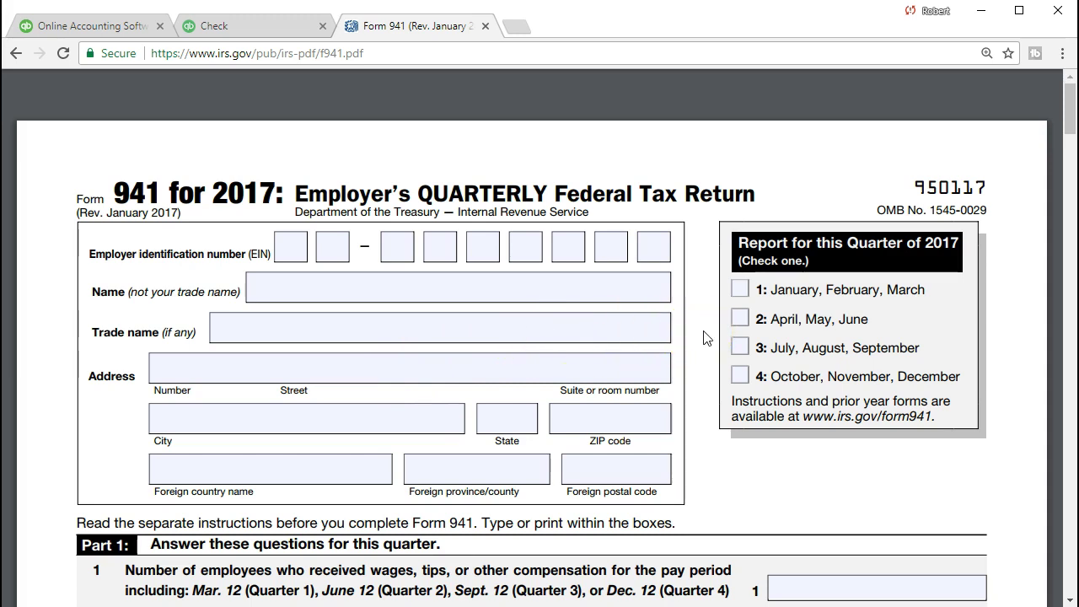
scroll(707, 337, "down", 4)
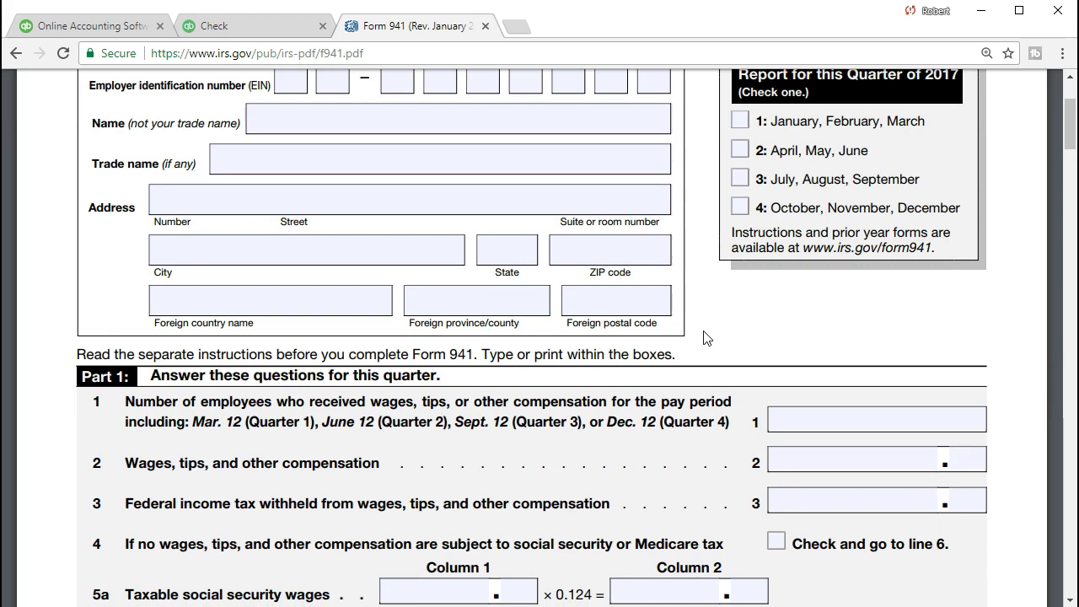
scroll(706, 337, "down", 5)
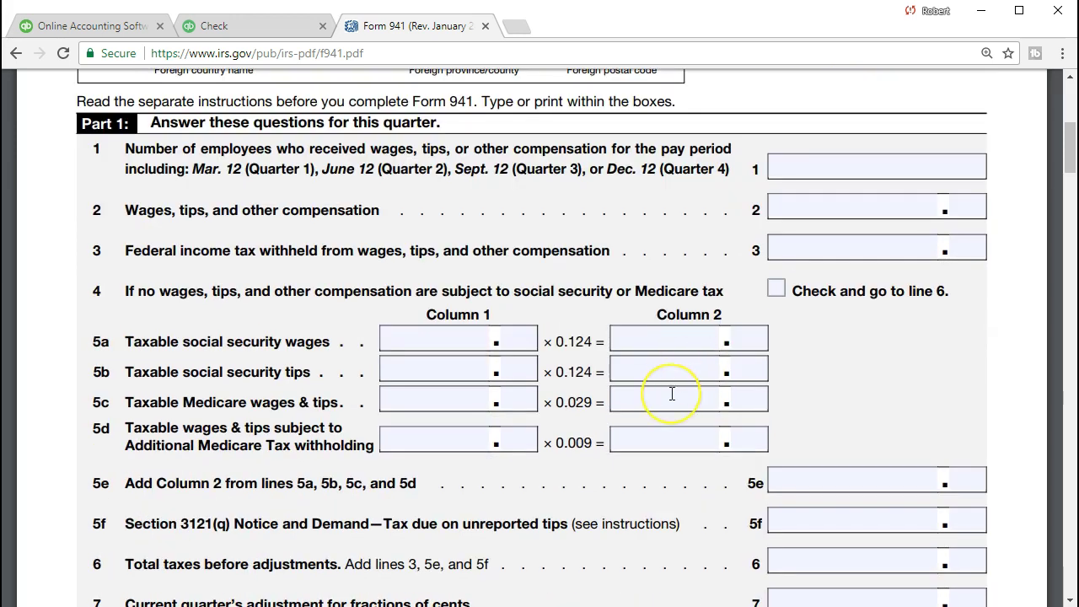
scroll(672, 394, "down", 3)
scroll(672, 393, "down", 5)
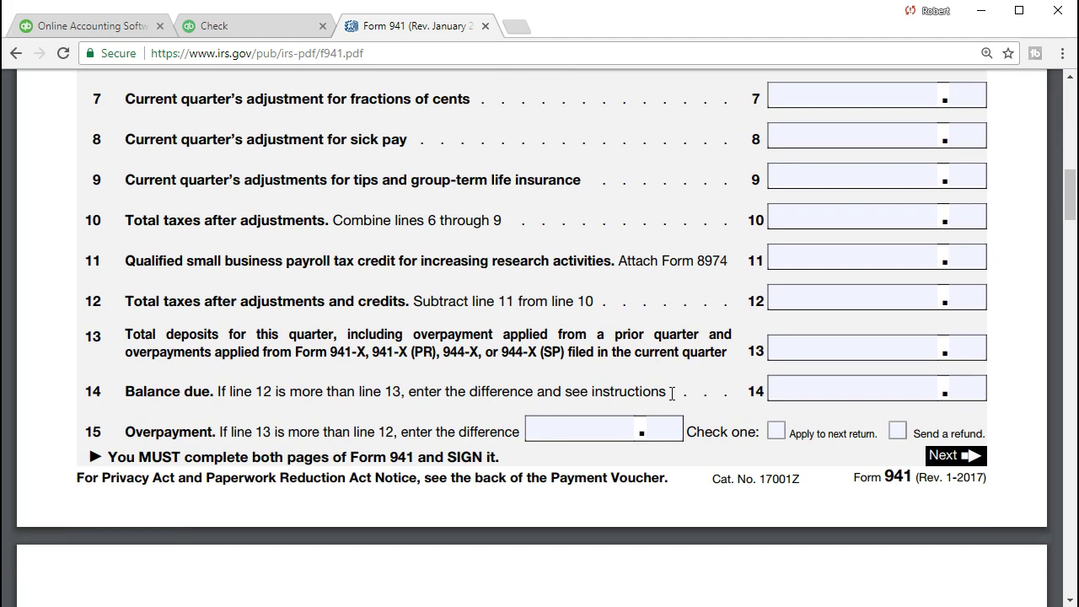
scroll(672, 394, "down", 7)
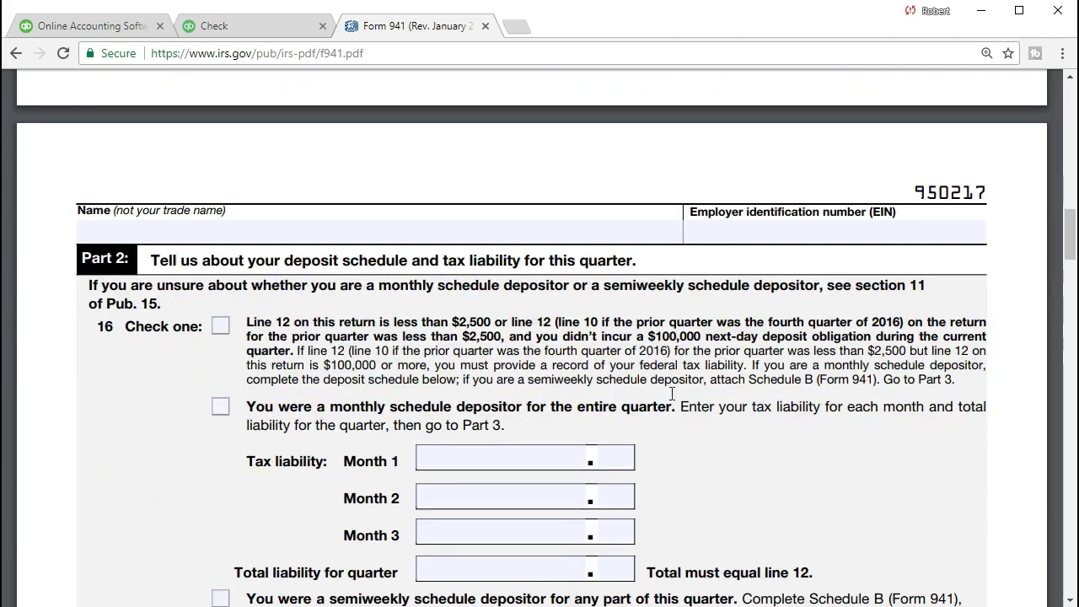
scroll(672, 393, "down", 3)
scroll(672, 394, "up", 5)
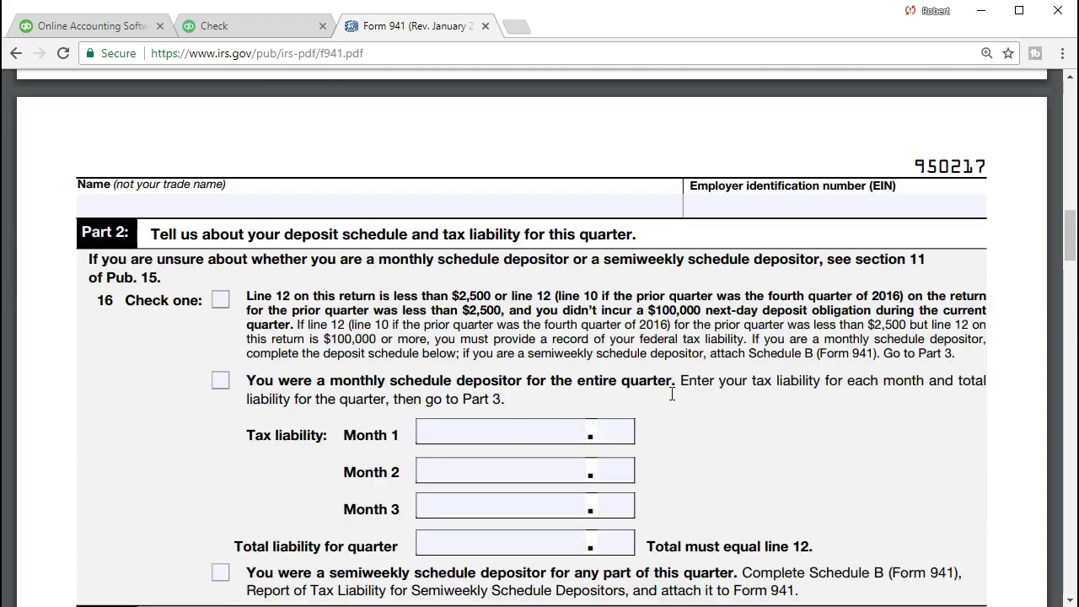
scroll(672, 394, "up", 5)
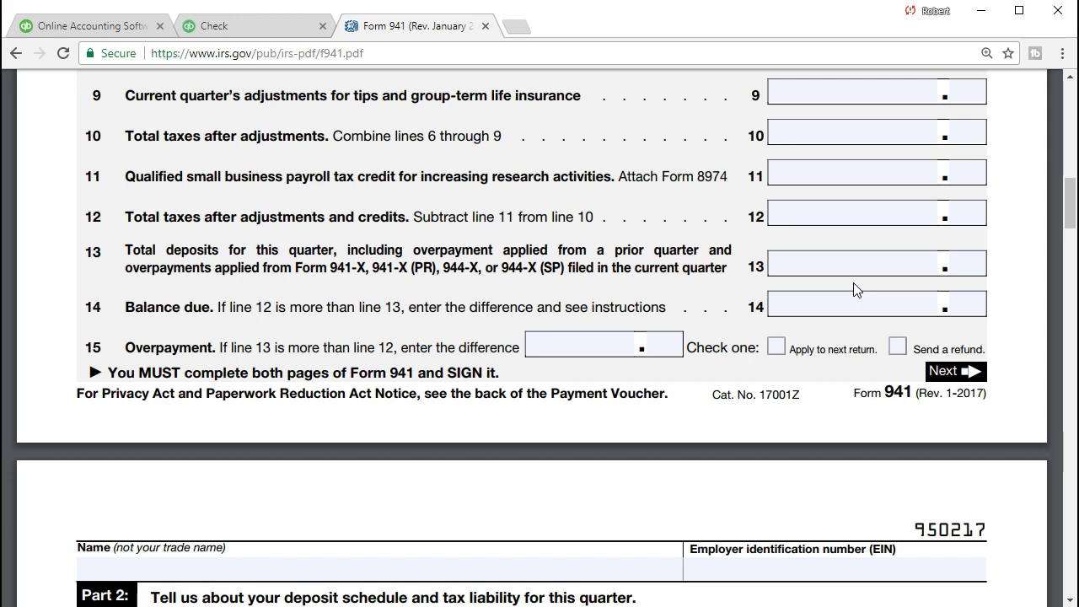
left_click(838, 298)
left_click(457, 98)
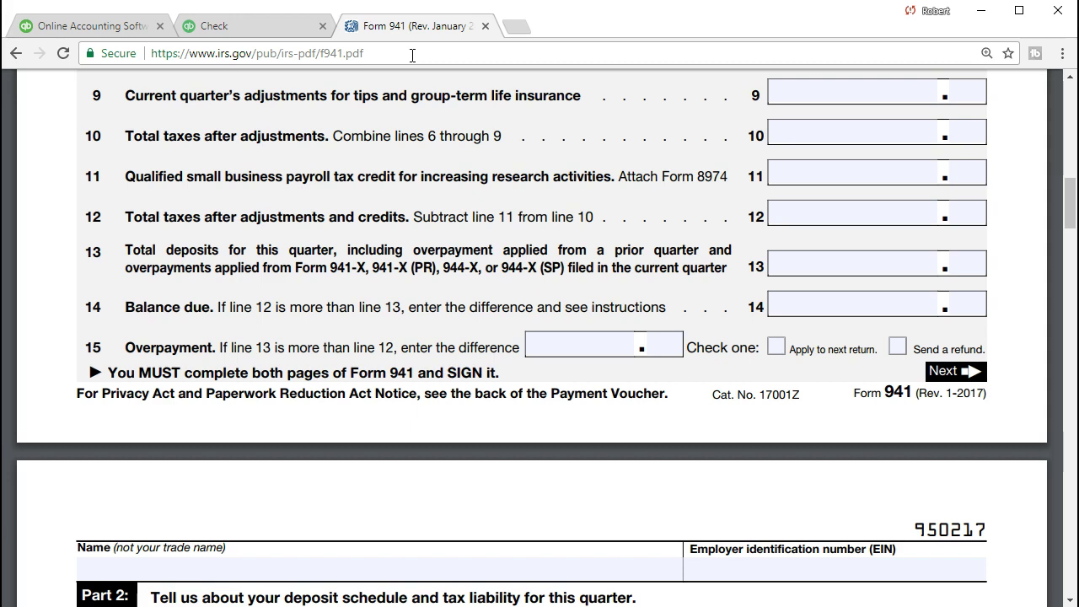
left_click(246, 24)
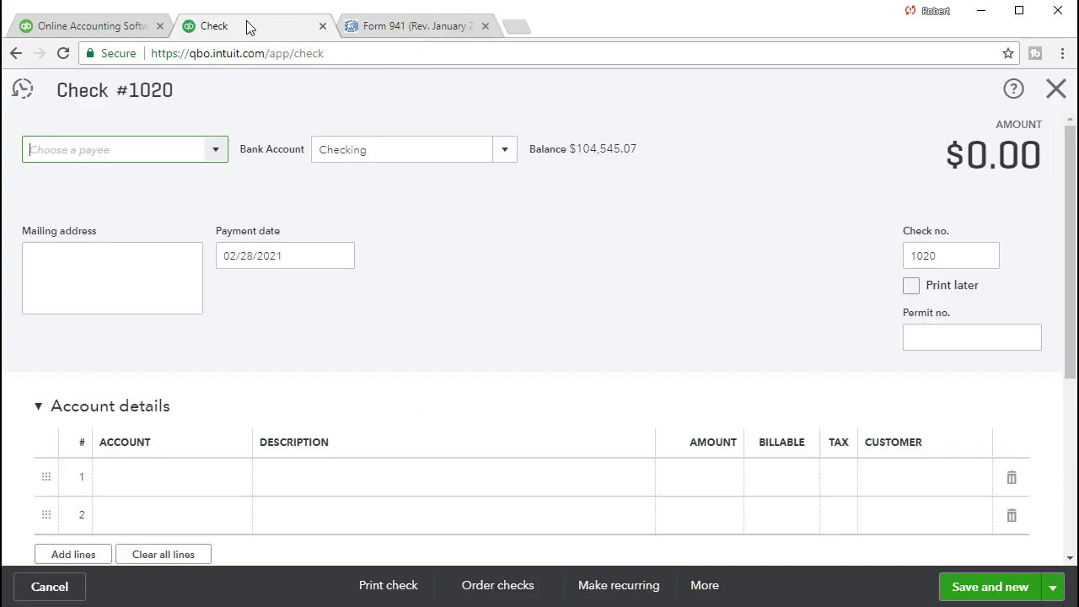
Step: Close the blank check #1020 and run the Balance Sheet report
left_click(1055, 91)
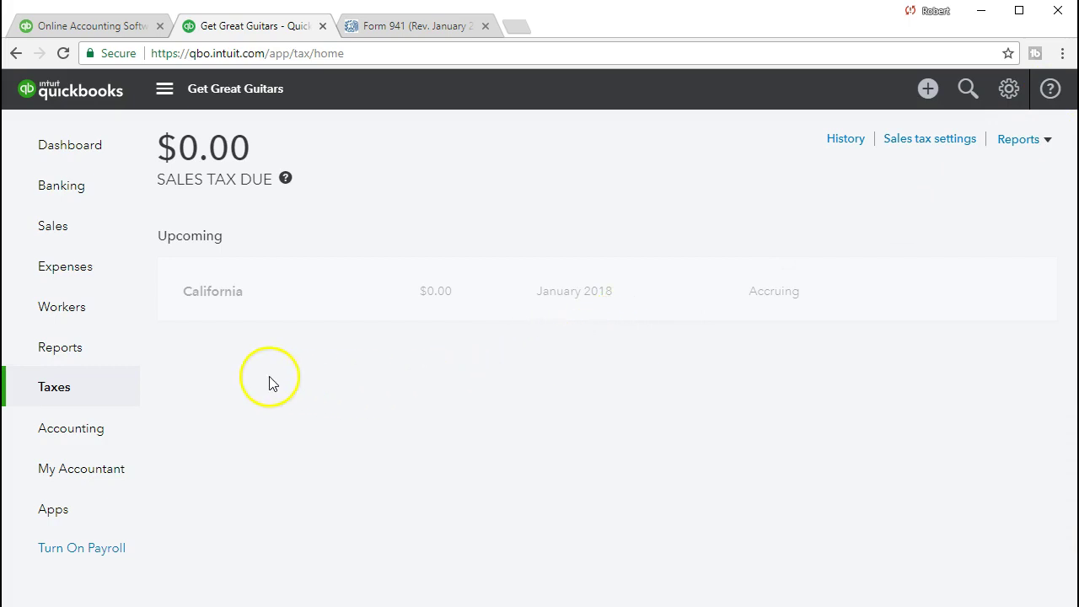
left_click(60, 347)
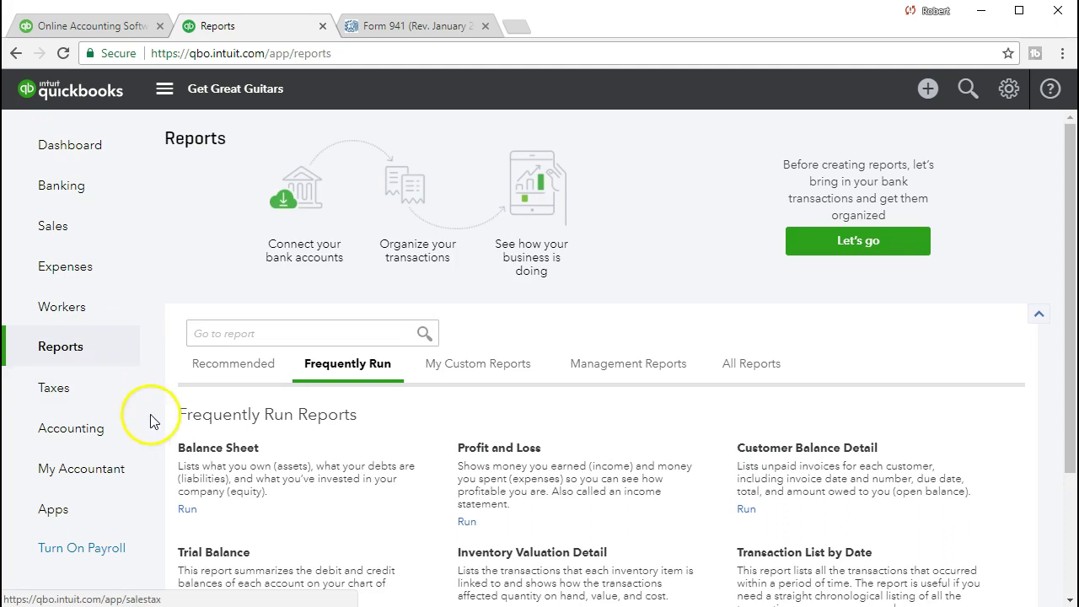
left_click(253, 452)
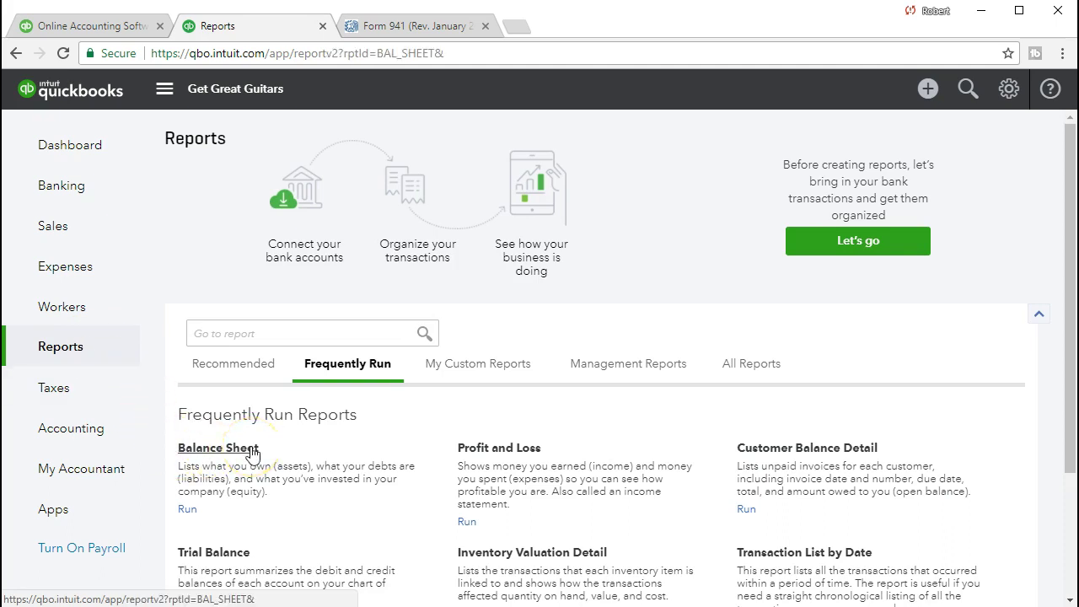
Step: Rerun the Balance Sheet for 01/01/2021–02/28/2021 and drill into the 104,545.07 Checking balance
left_click_drag(409, 172, 281, 168)
type("010121")
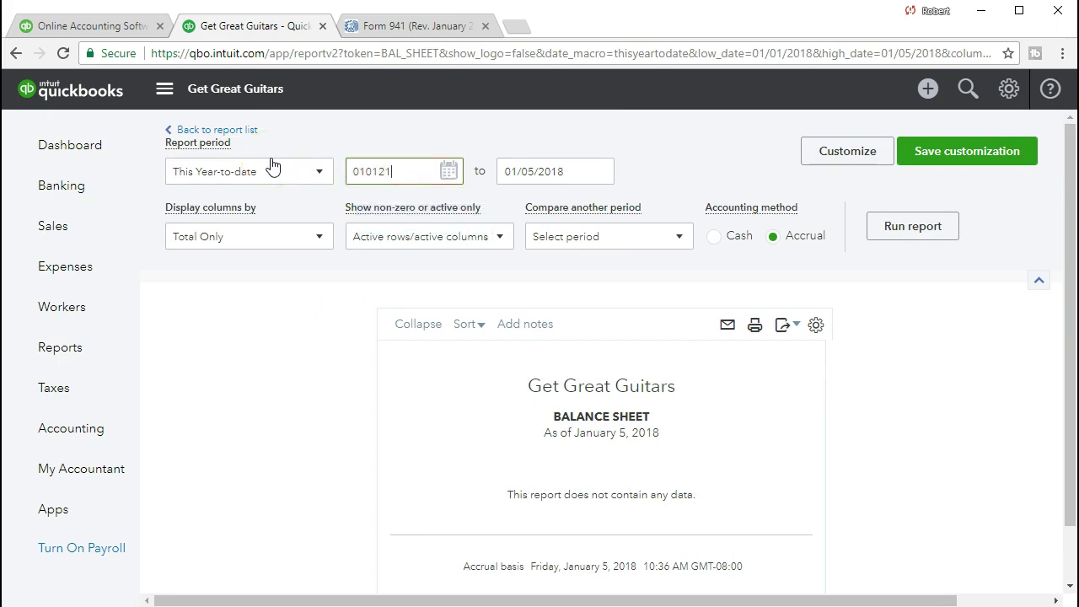
key("Tab")
type("02/28/2021")
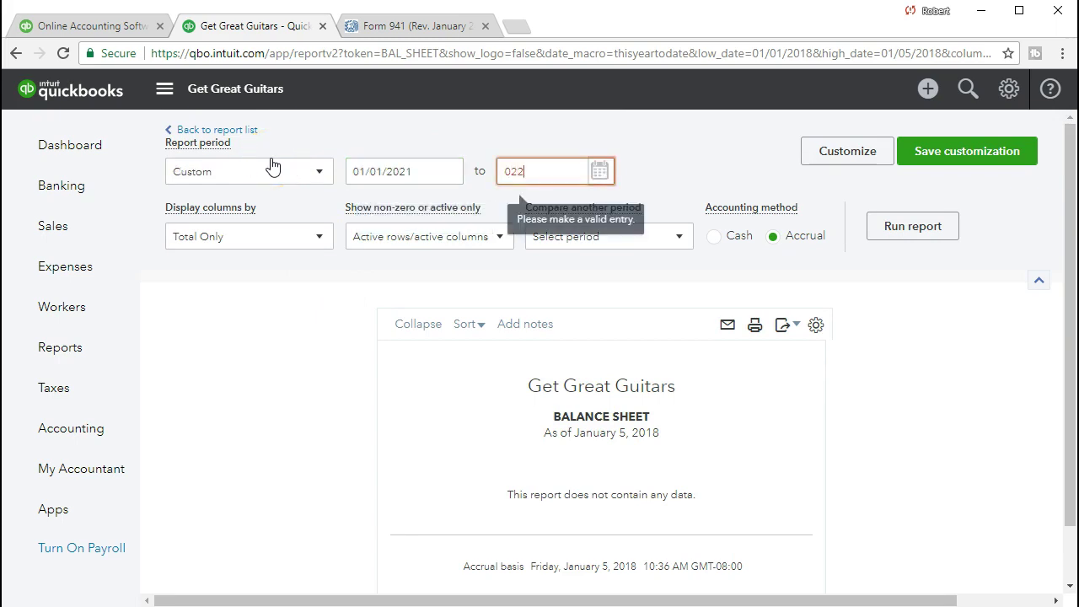
key("Tab")
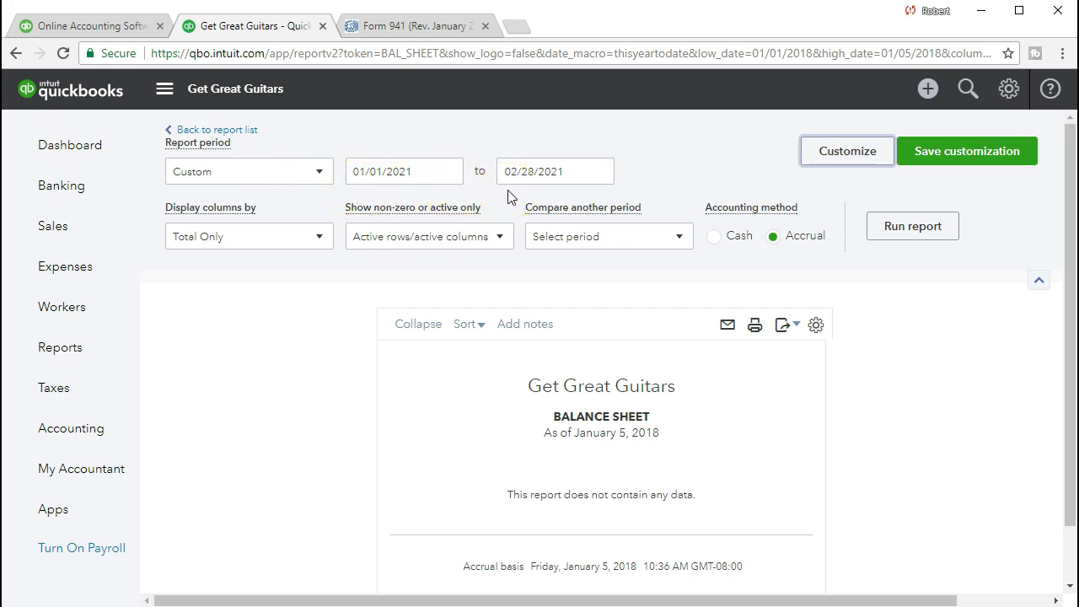
left_click(881, 233)
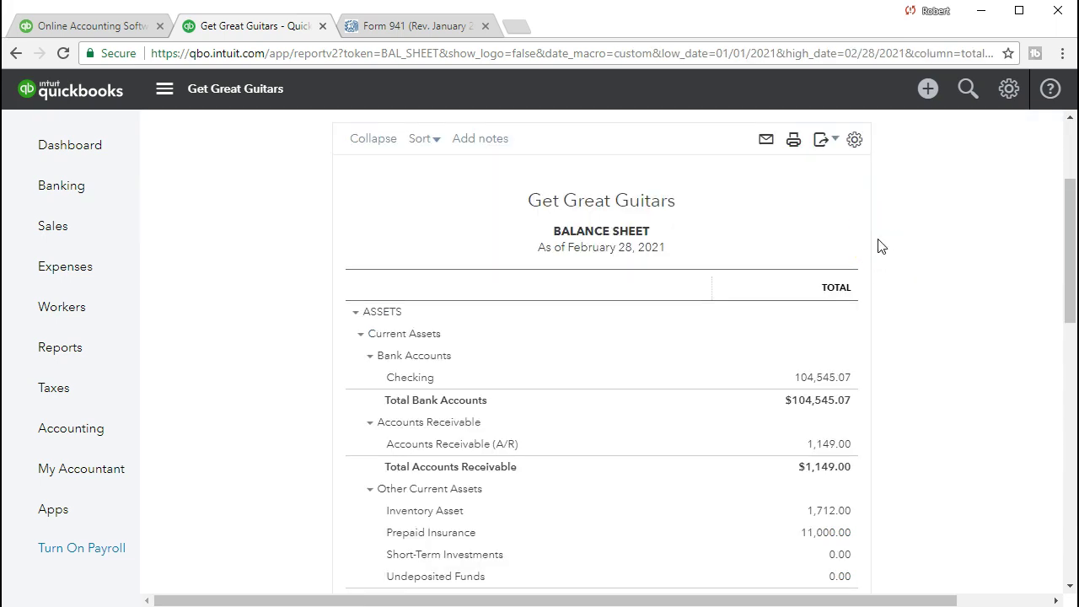
scroll(643, 376, "down", 1)
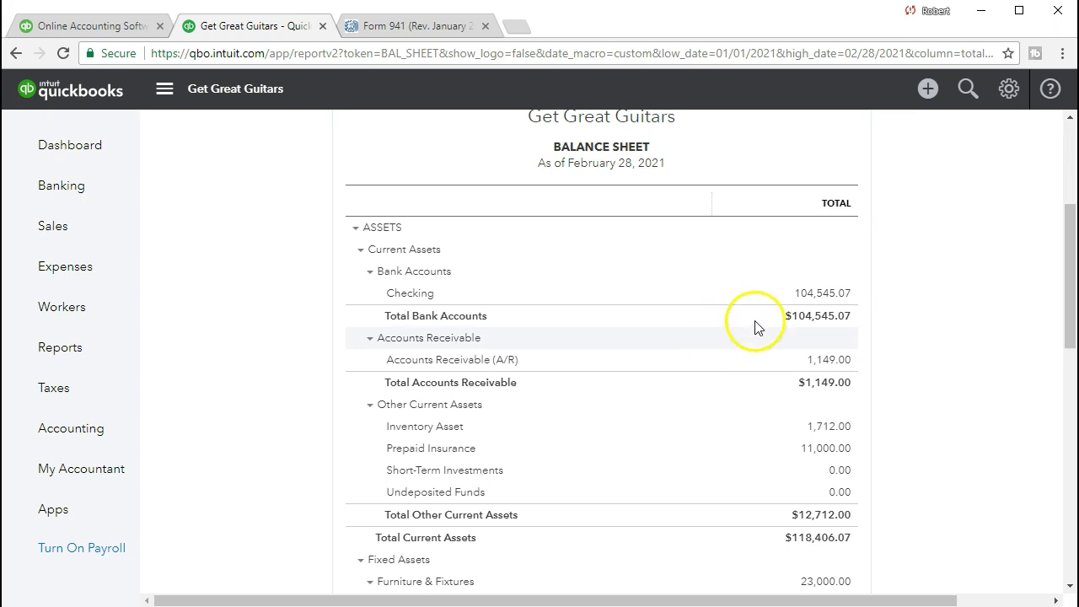
left_click(839, 297)
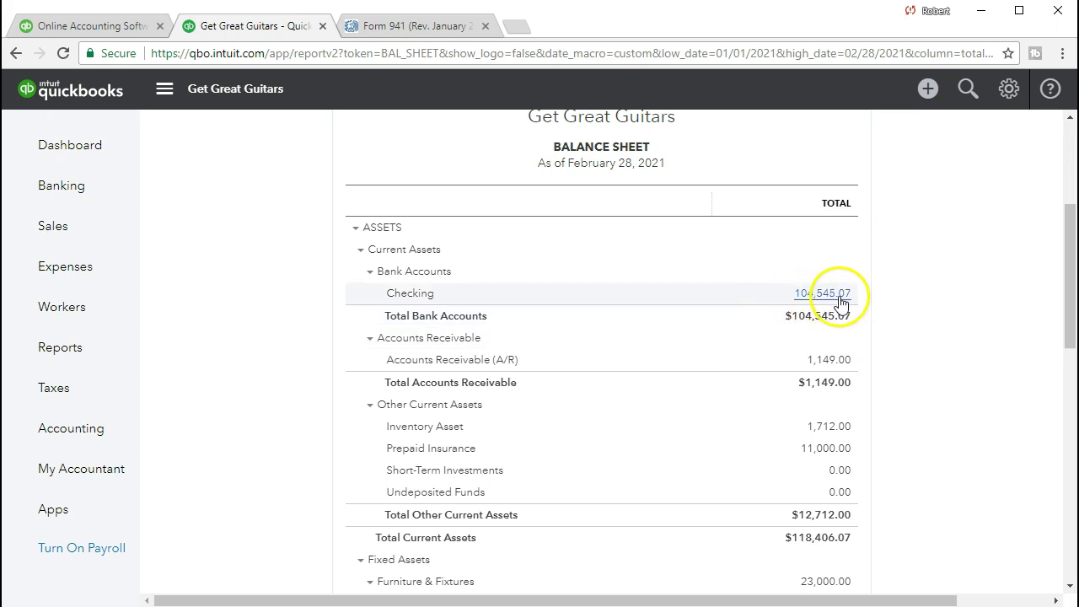
Step: Review the January–February Checking transactions, opening and closing IRS check 1019 for 614.00
scroll(839, 302, "down", 3)
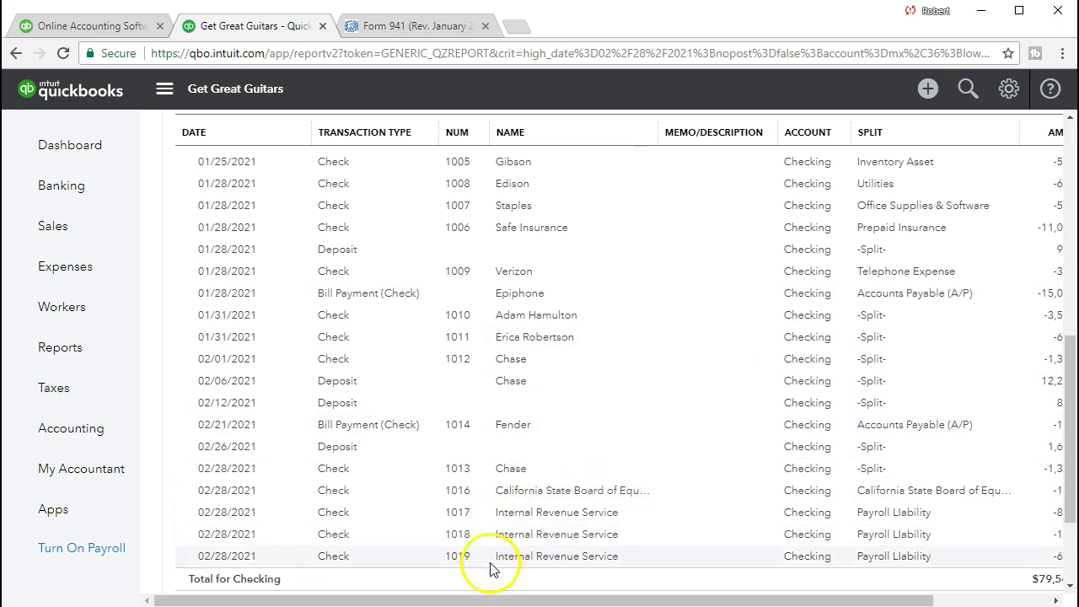
left_click_drag(502, 601, 645, 595)
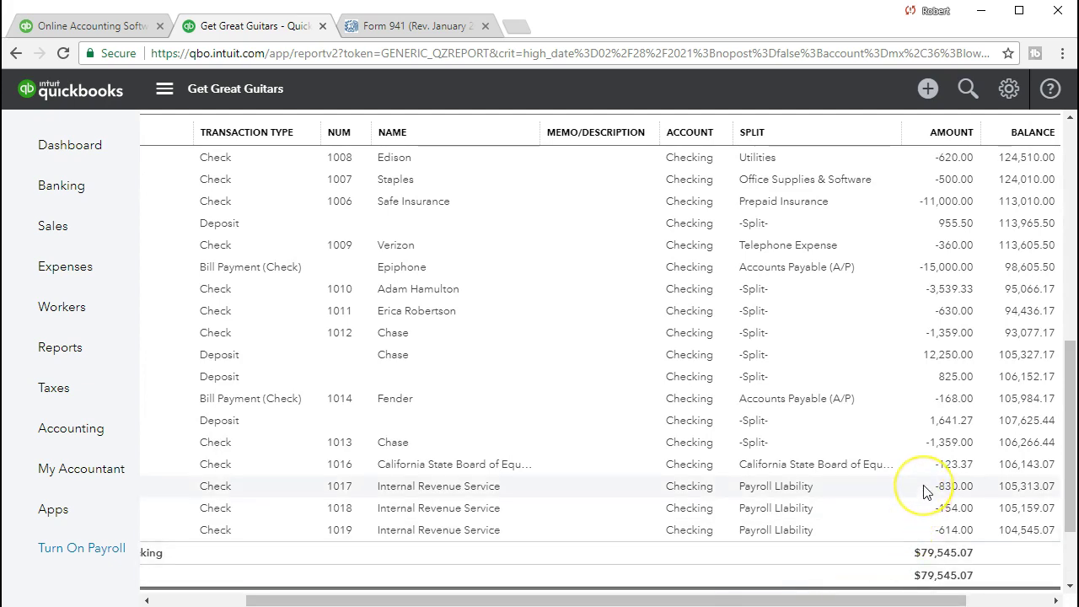
left_click(923, 509)
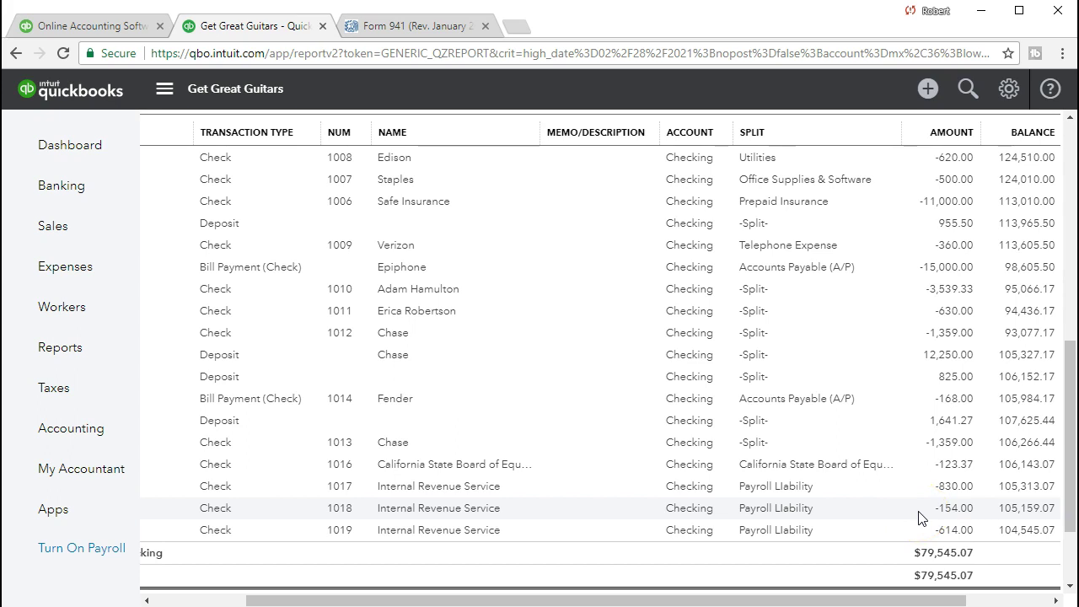
left_click(915, 538)
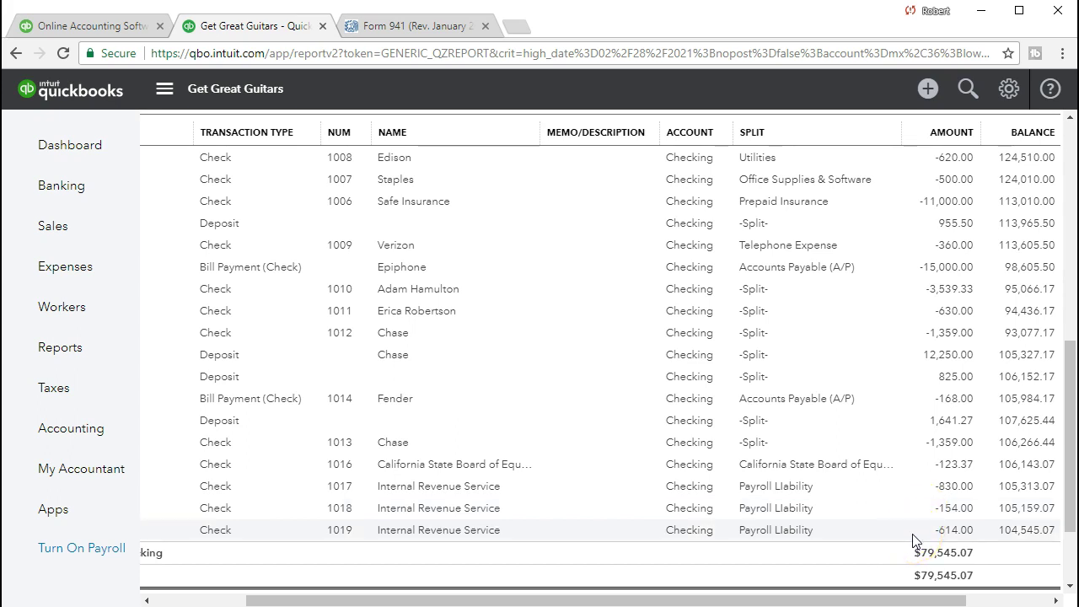
left_click(910, 518)
left_click(939, 531)
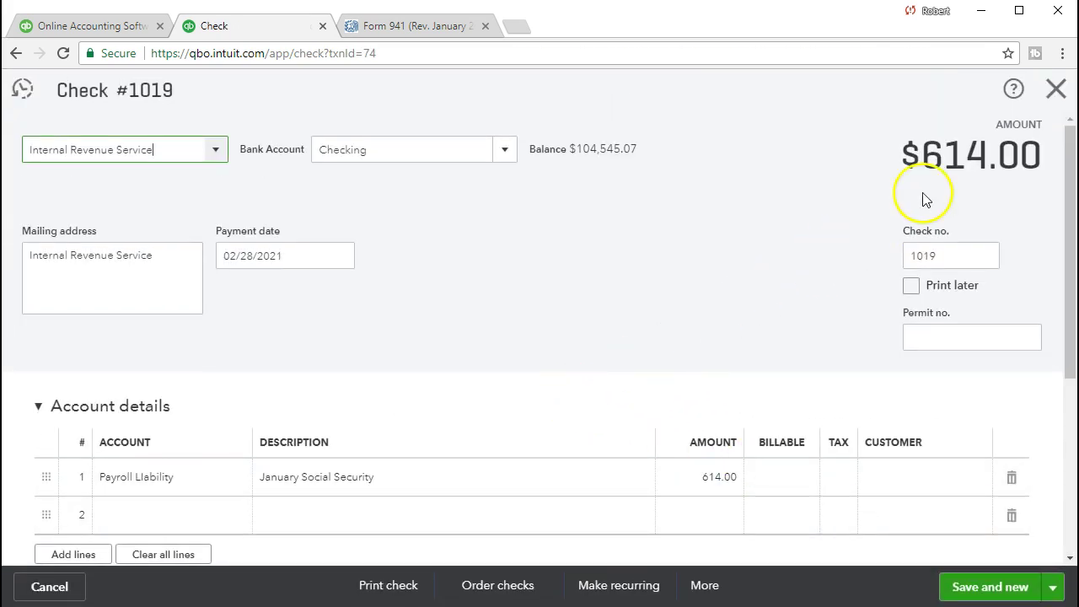
left_click(1053, 94)
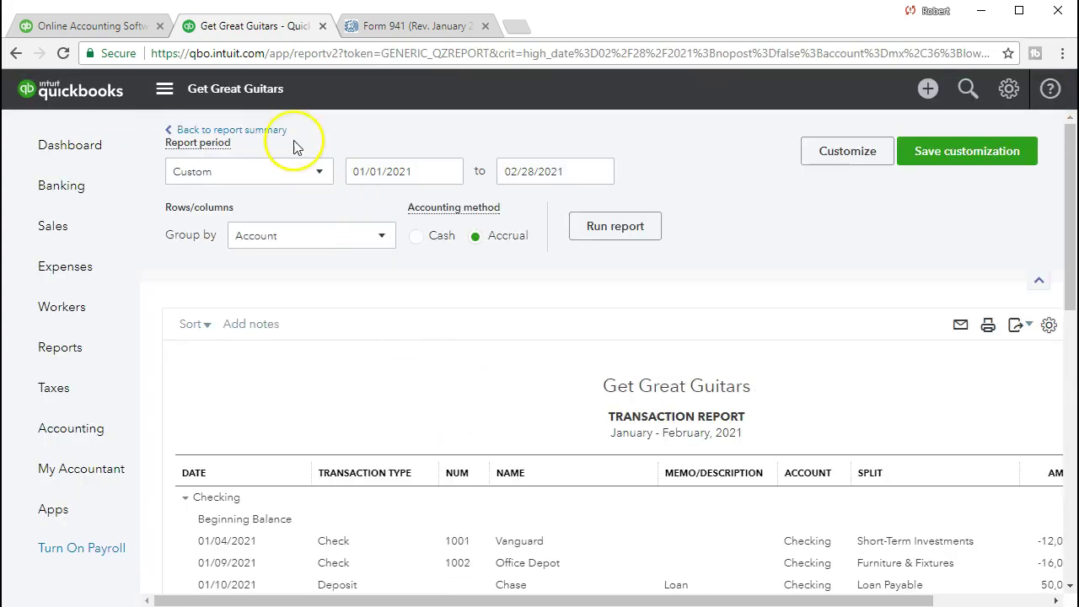
Step: Return to the Balance Sheet summary and drill into the 0.00 Payroll Liability balance
left_click(278, 139)
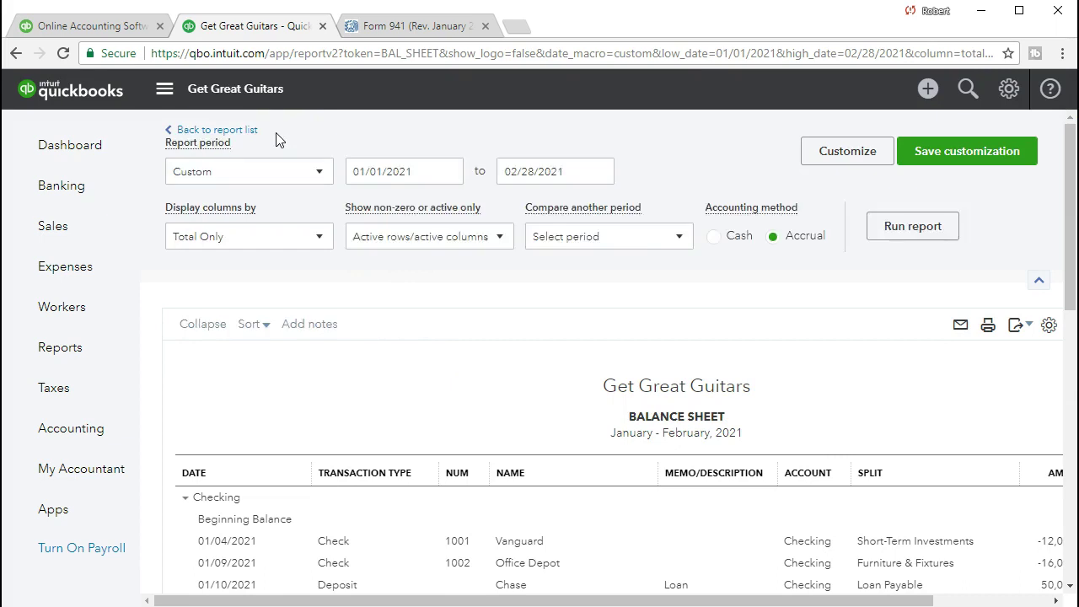
scroll(245, 429, "down", 4)
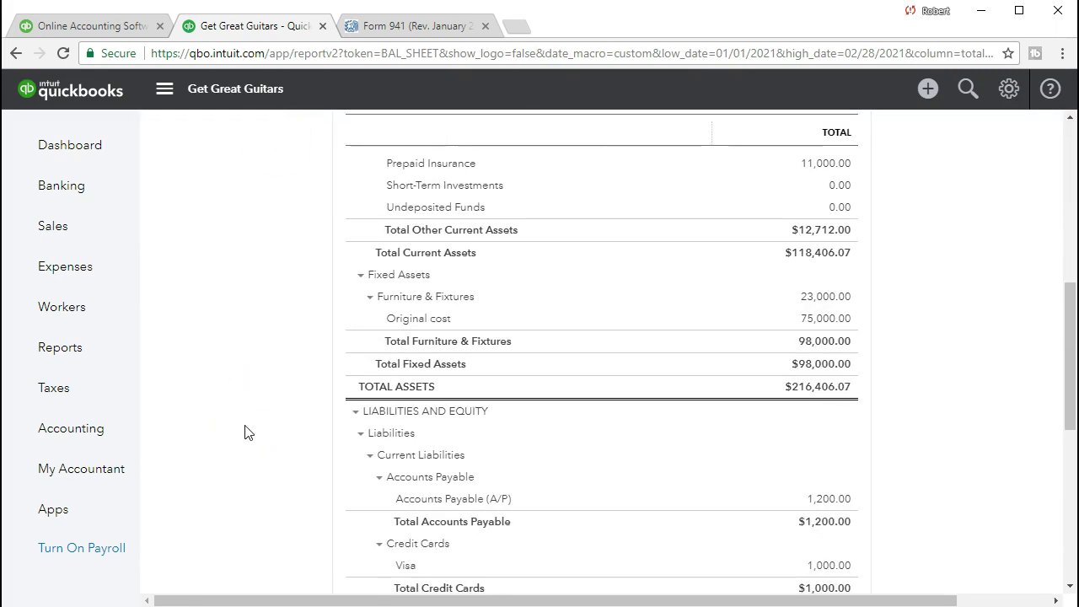
scroll(248, 433, "down", 1)
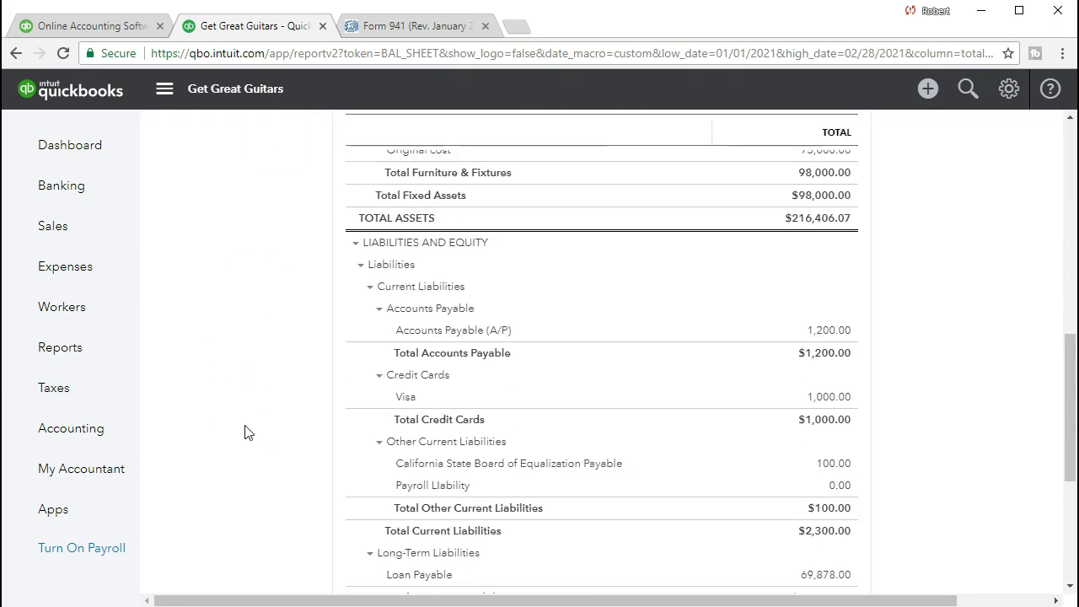
left_click(839, 487)
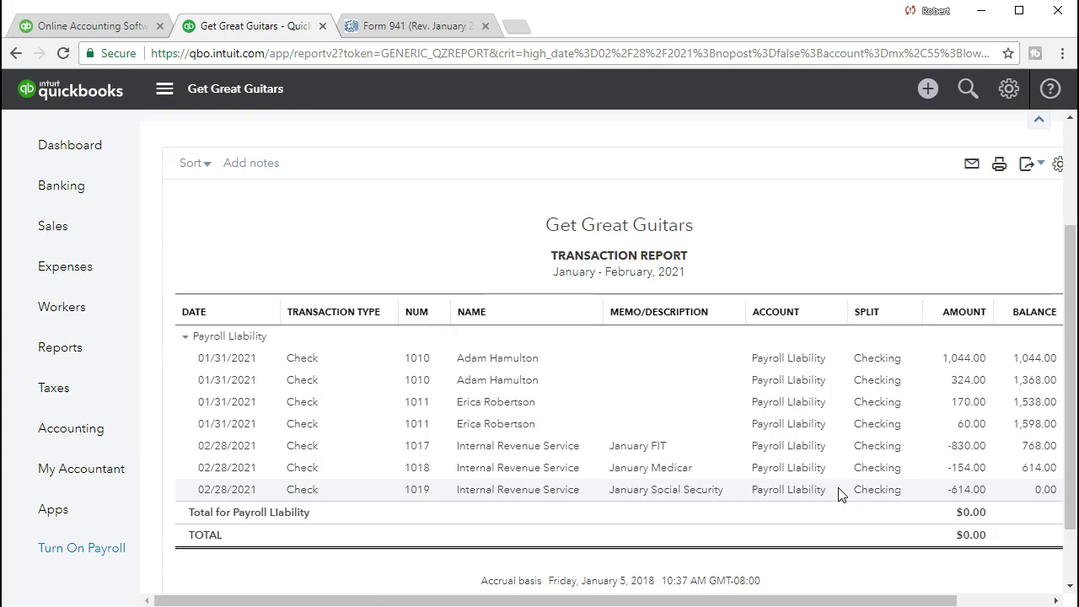
Step: Scroll the Payroll Liability report sideways to reveal its remaining columns
left_click_drag(848, 600, 924, 600)
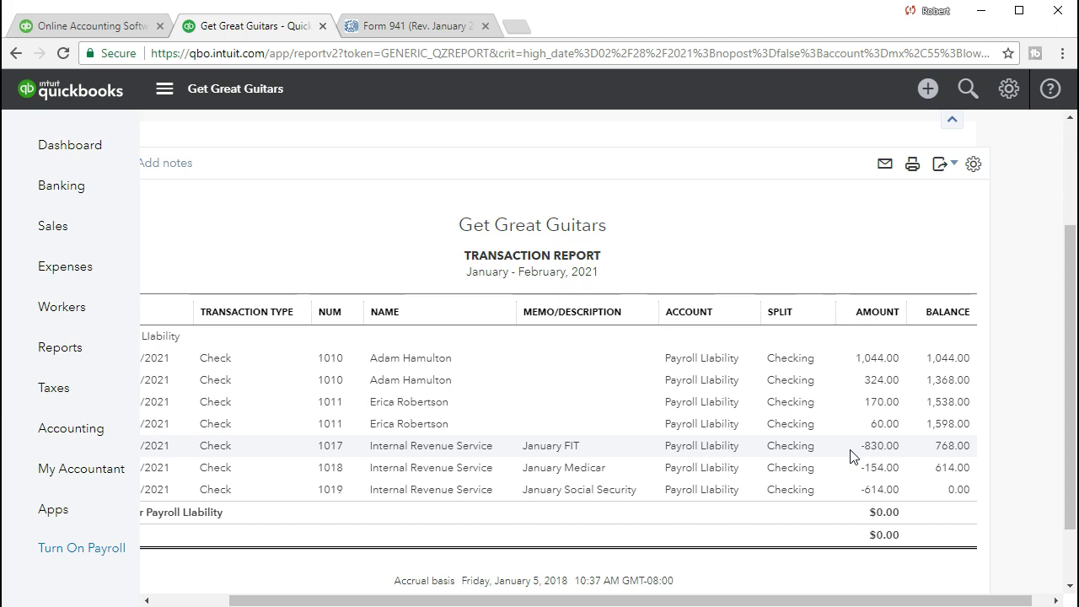
Step: Scroll the Payroll Liability report back horizontally to show the Date column
left_click_drag(808, 600, 646, 587)
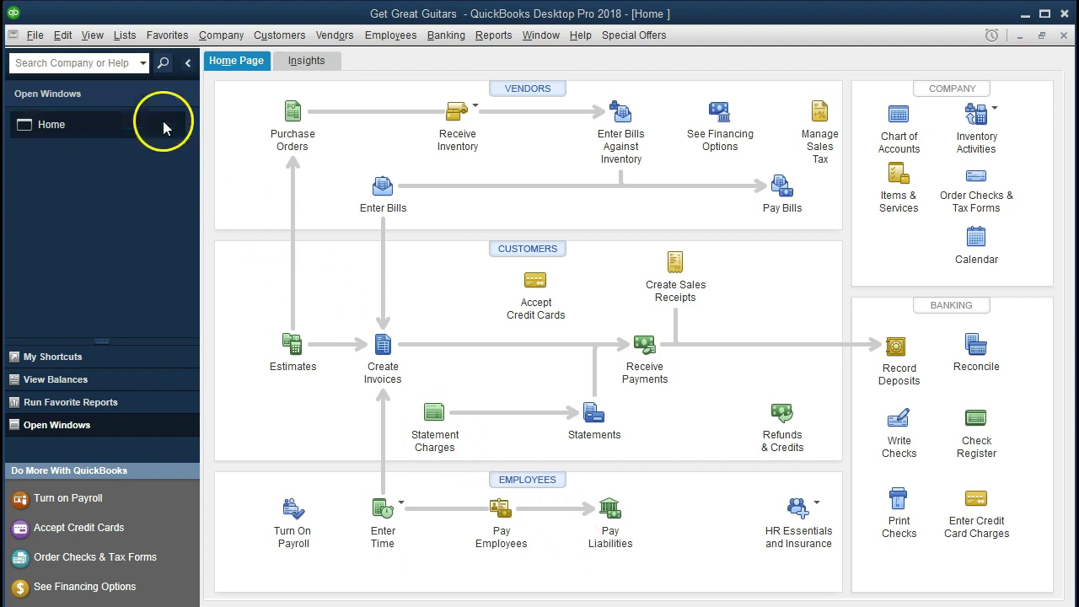
left_click(35, 38)
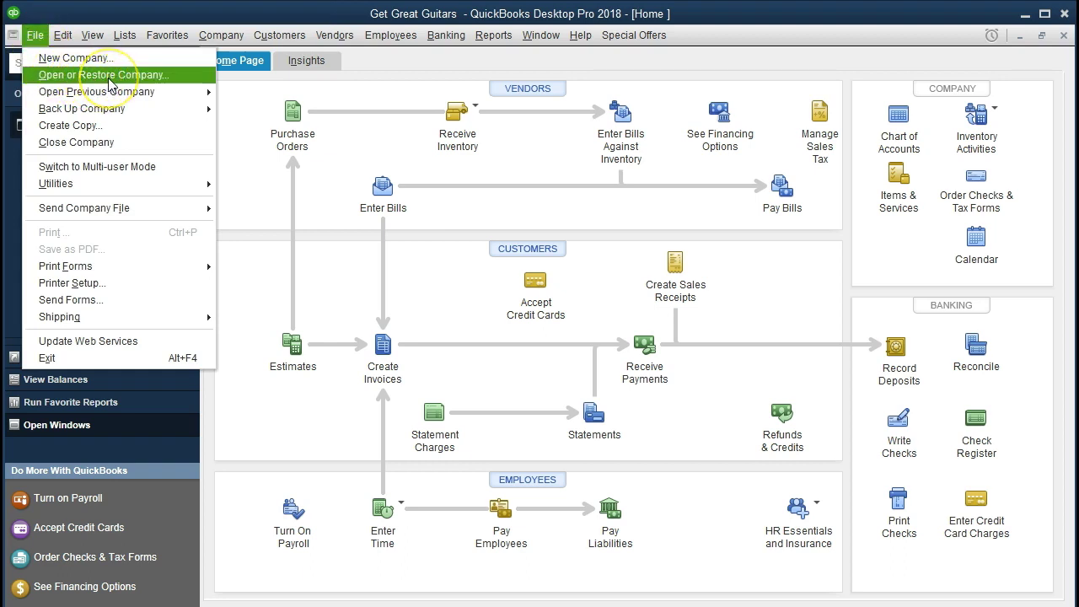
left_click(249, 195)
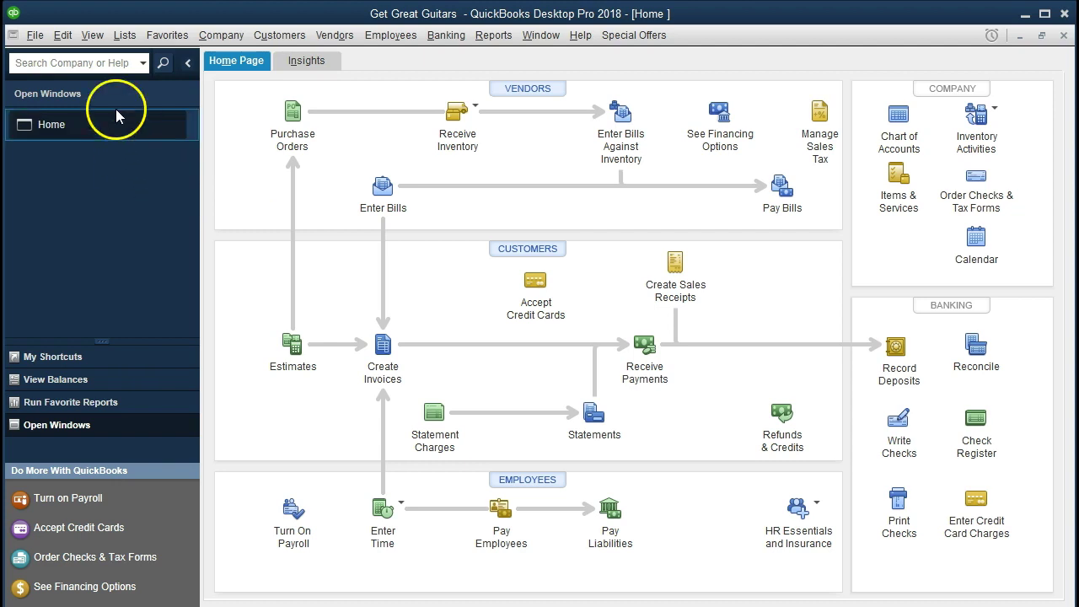
left_click(94, 36)
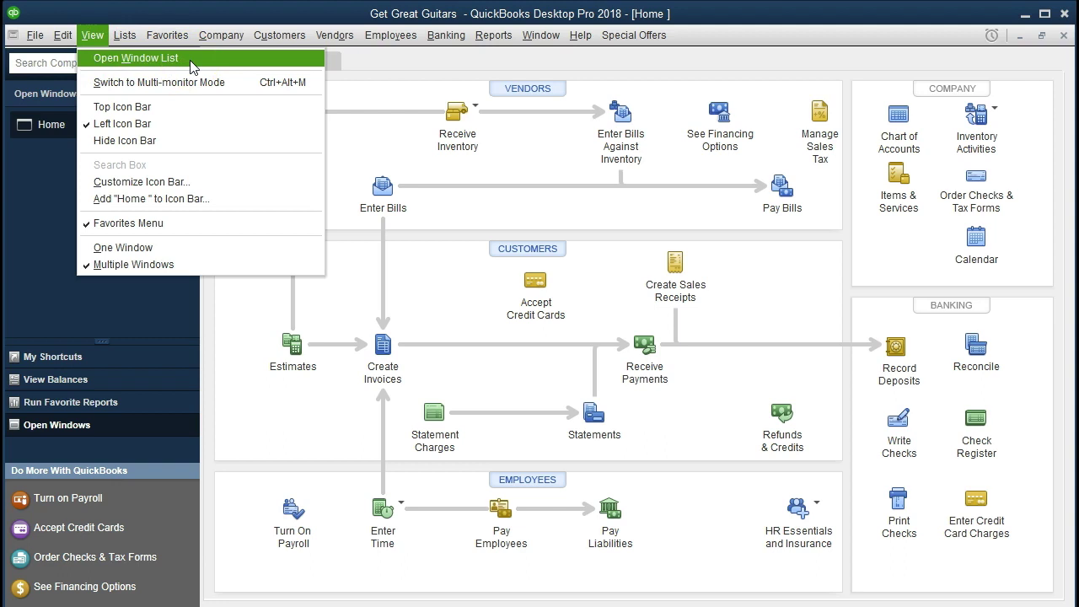
left_click(20, 187)
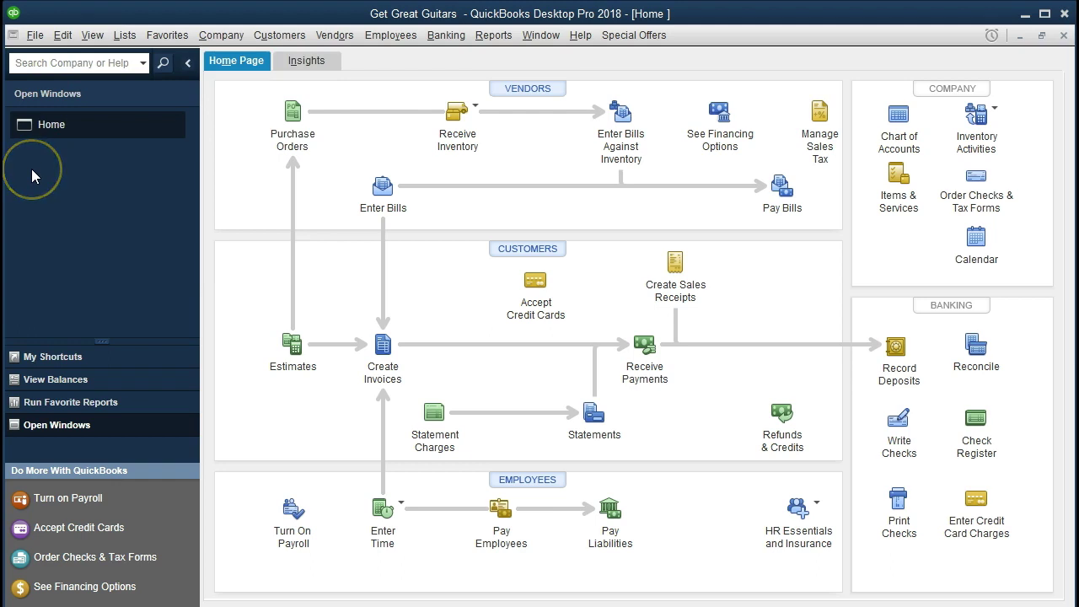
left_click(69, 128)
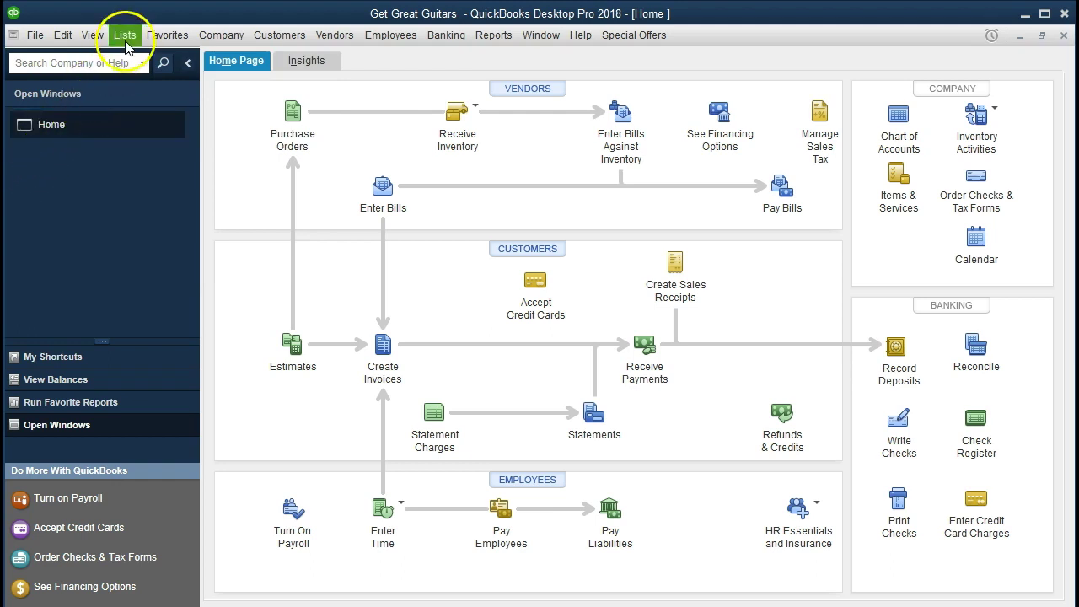
left_click(213, 36)
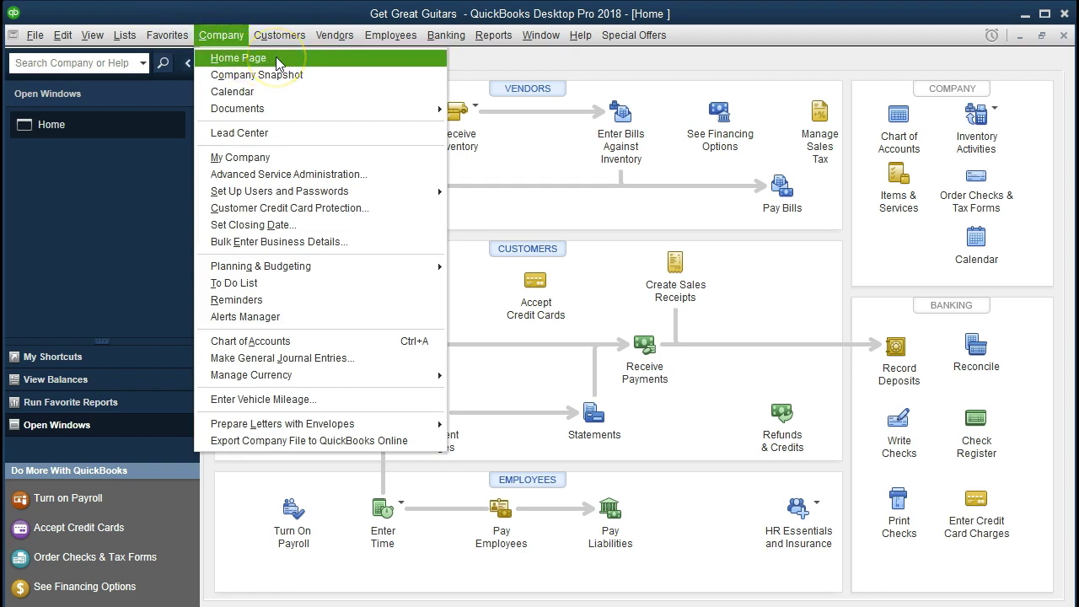
left_click(131, 193)
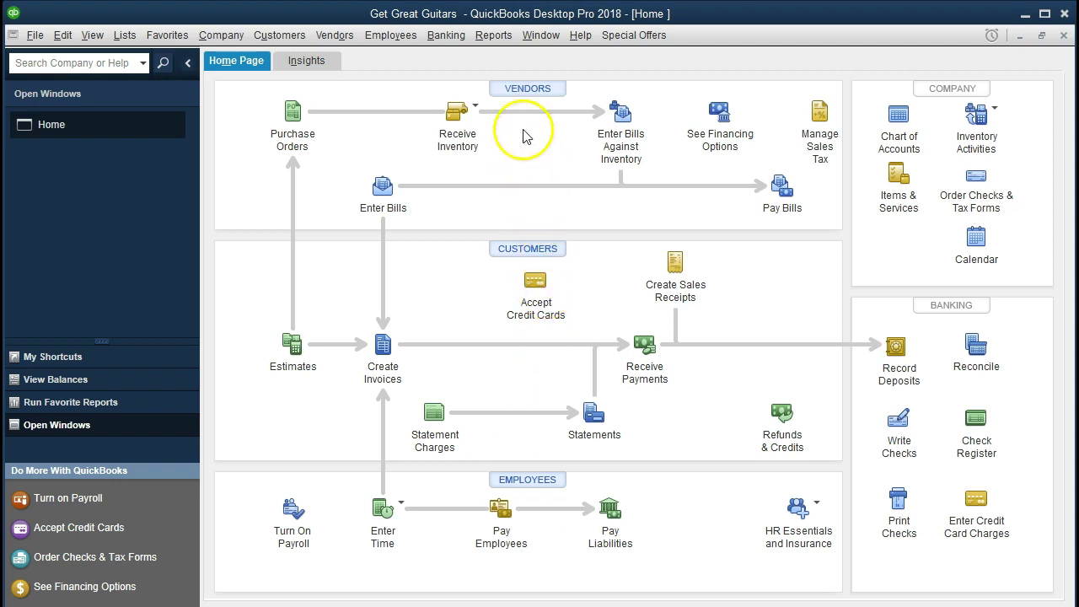
left_click(494, 35)
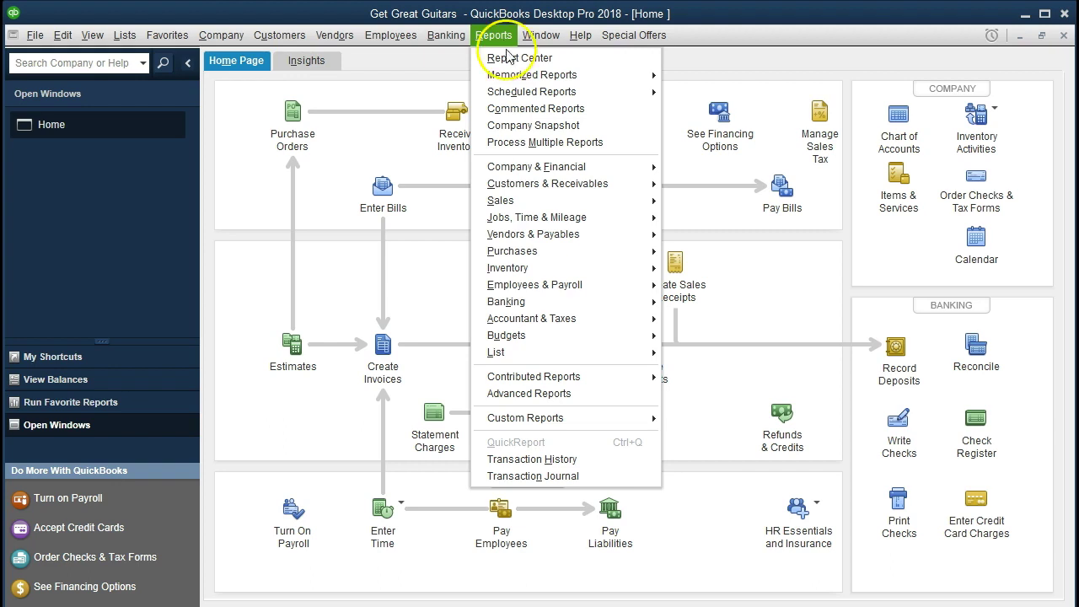
Step: Run the standard Balance Sheet with the date range 01/01/2021 through 12/31/2021
mouse_move(581, 167)
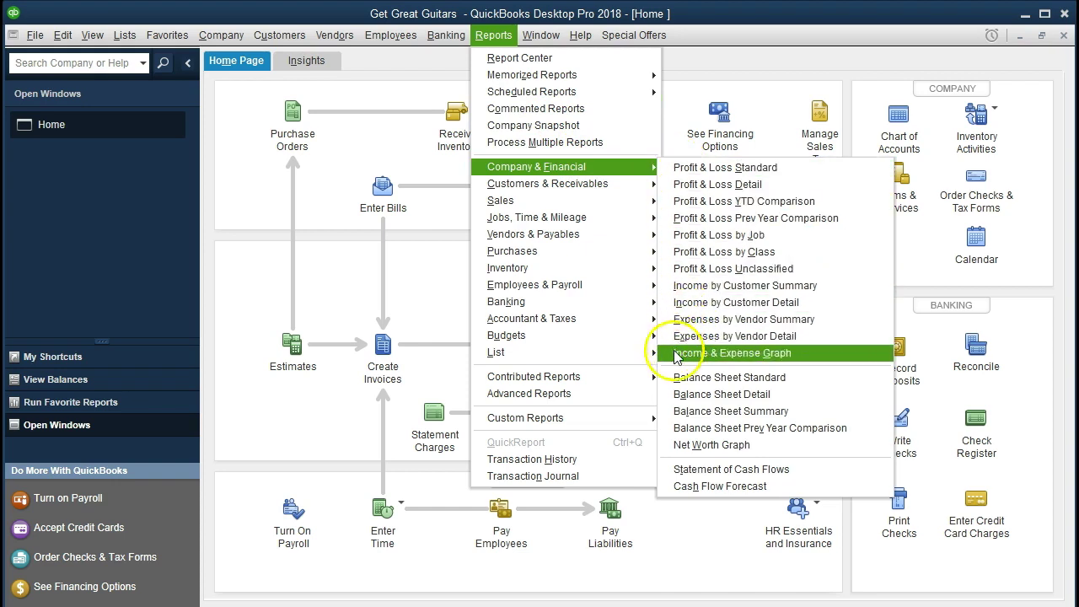
left_click(679, 377)
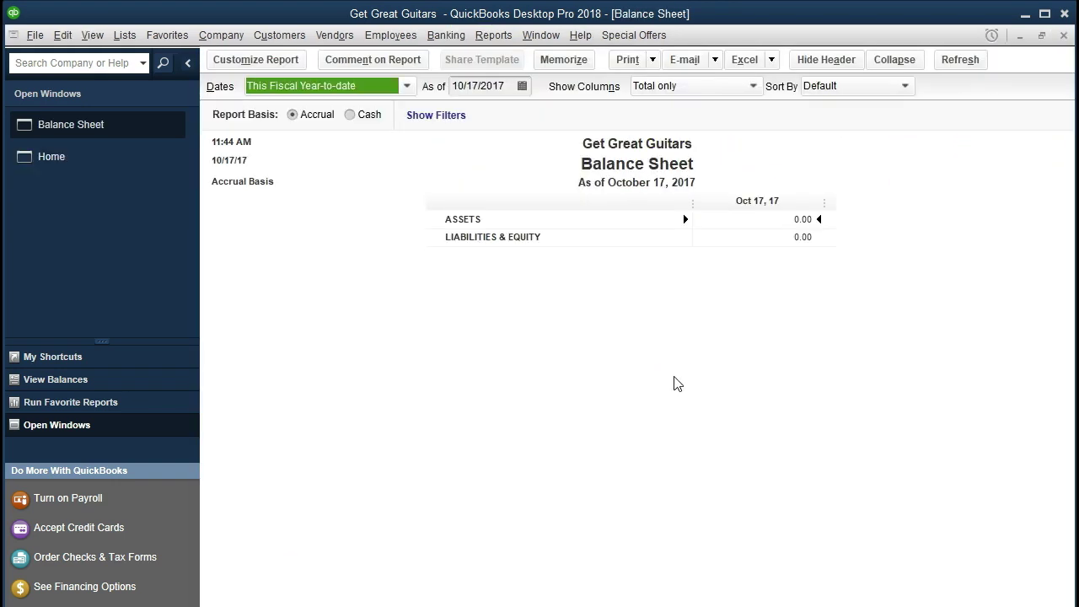
left_click(237, 67)
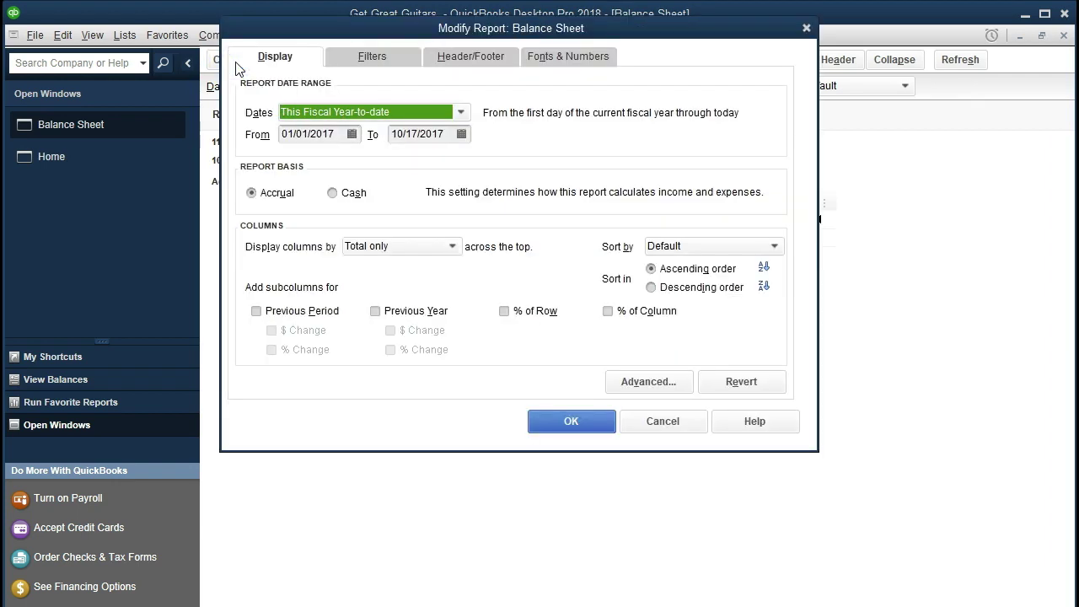
key("Tab")
type("010121")
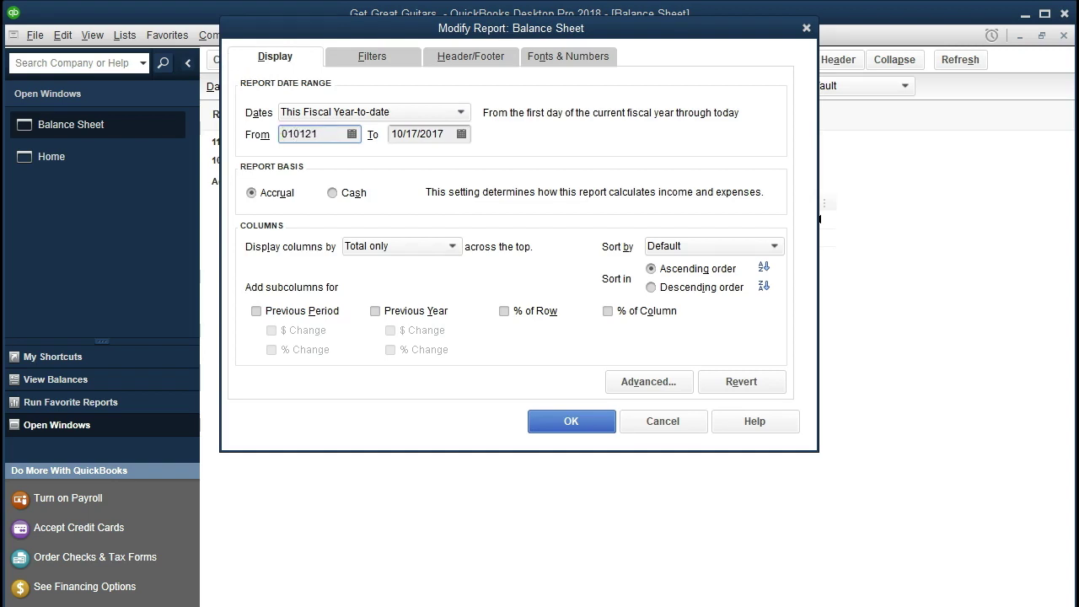
key("Tab")
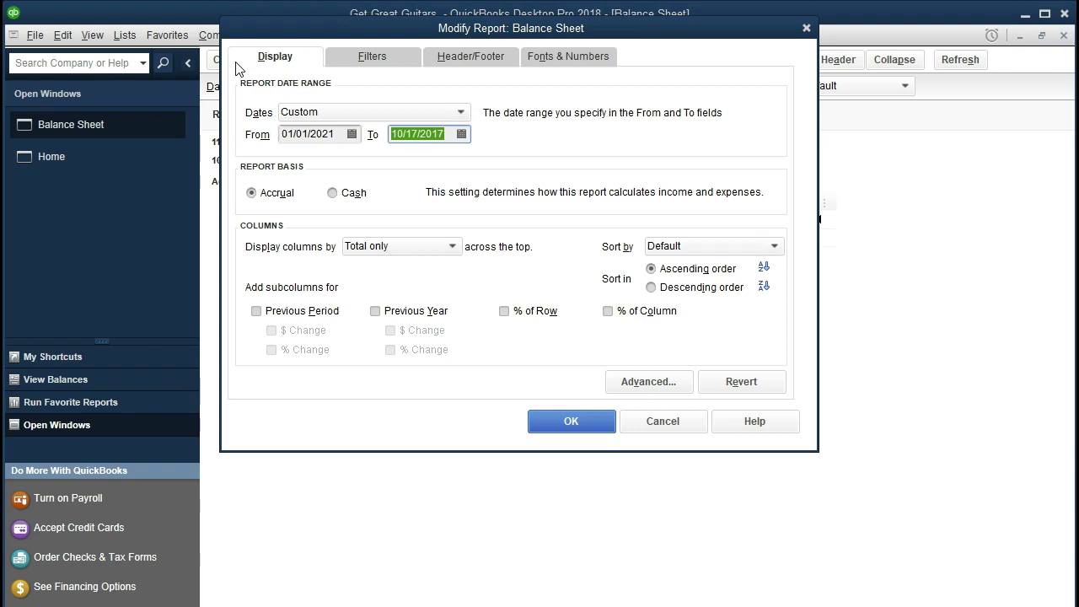
type("12/31/2021")
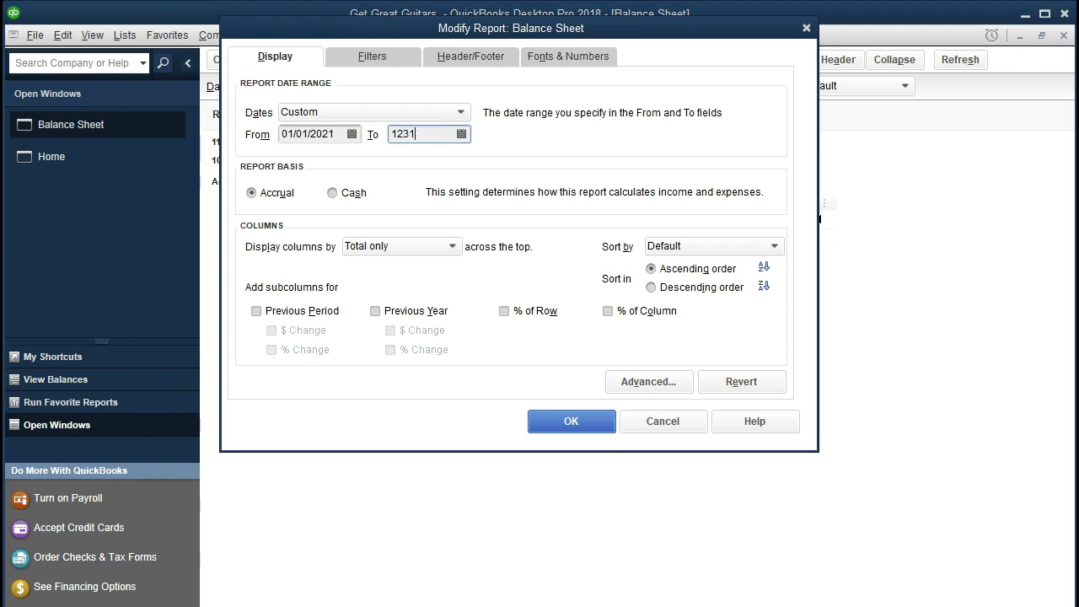
key("Tab")
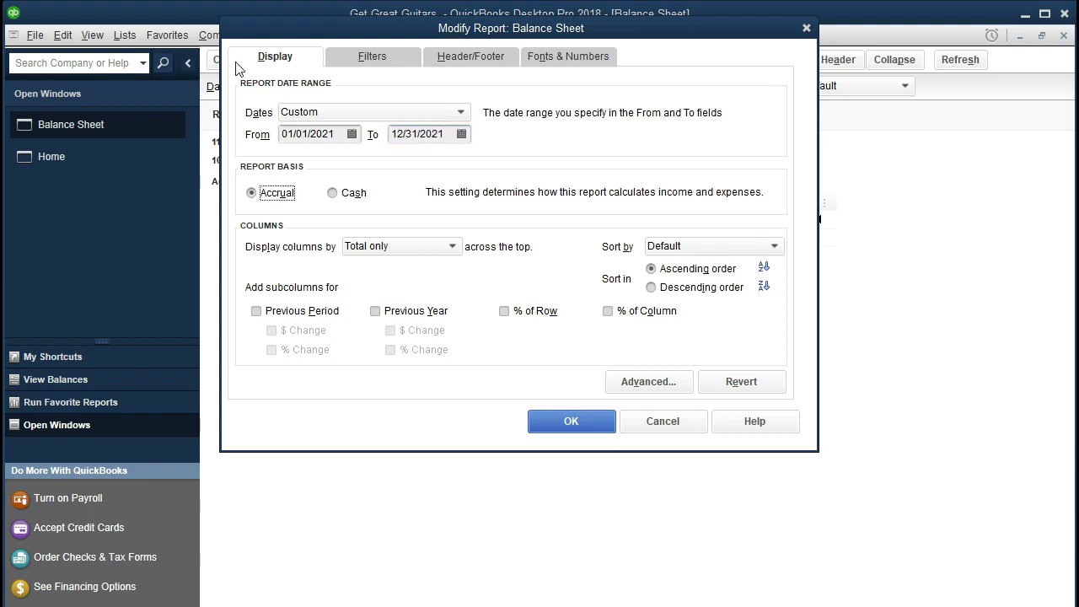
left_click(542, 430)
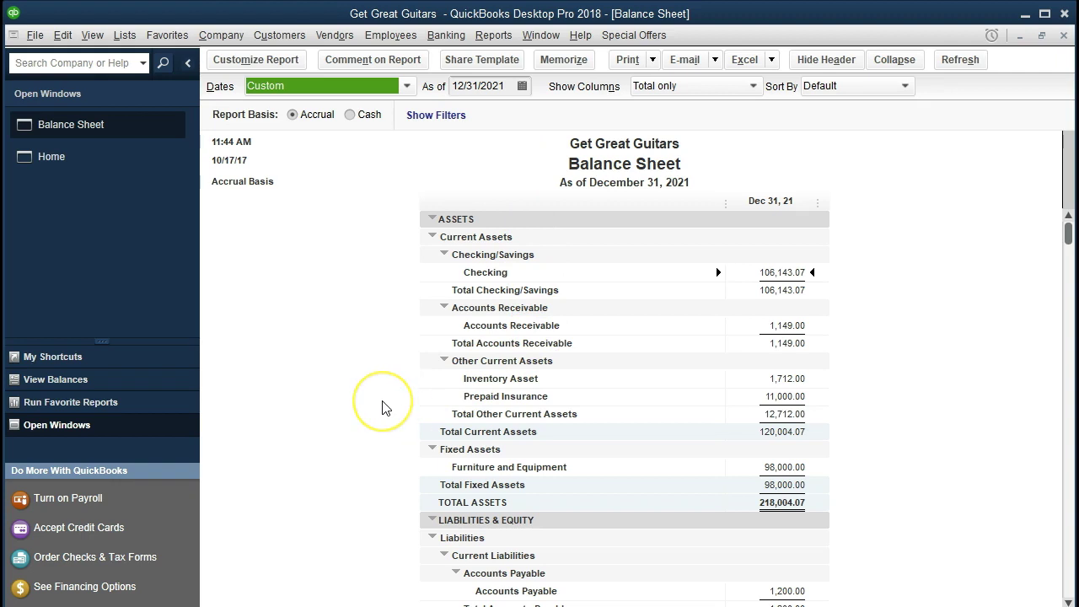
scroll(381, 406, "down", 1)
Step: QuickZoom into the 1,598.00 Payroll Liabilities balance on the 2021 Balance Sheet
scroll(382, 408, "down", 4)
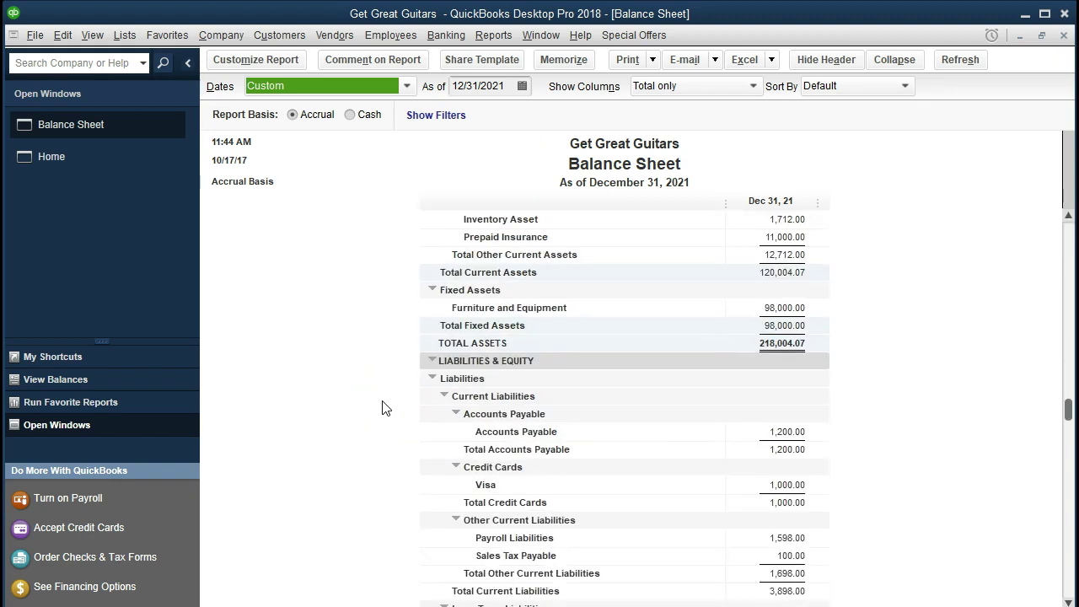
scroll(382, 408, "down", 1)
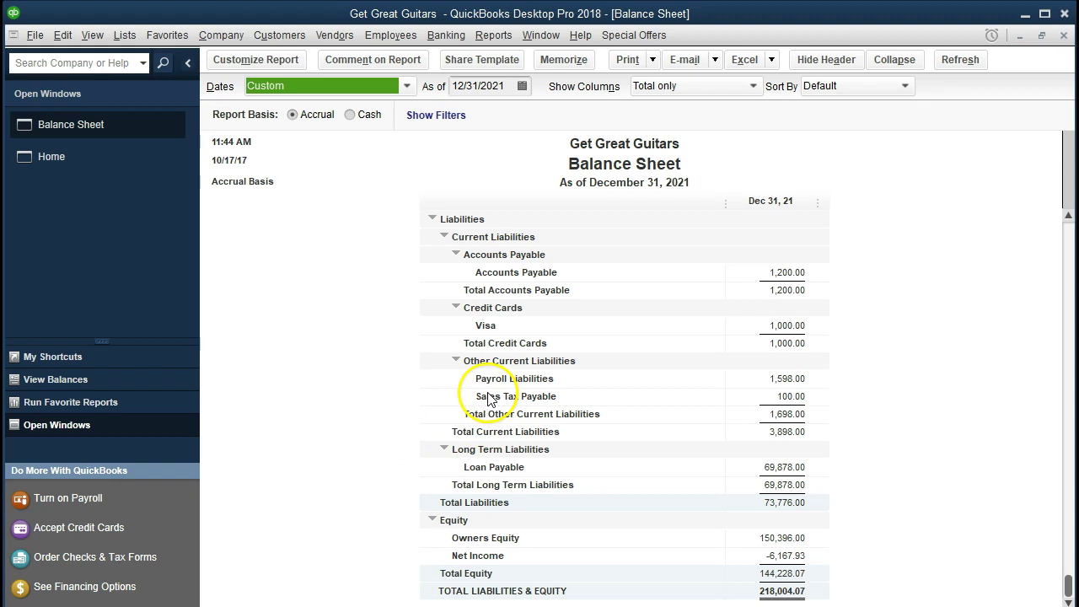
double_click(802, 380)
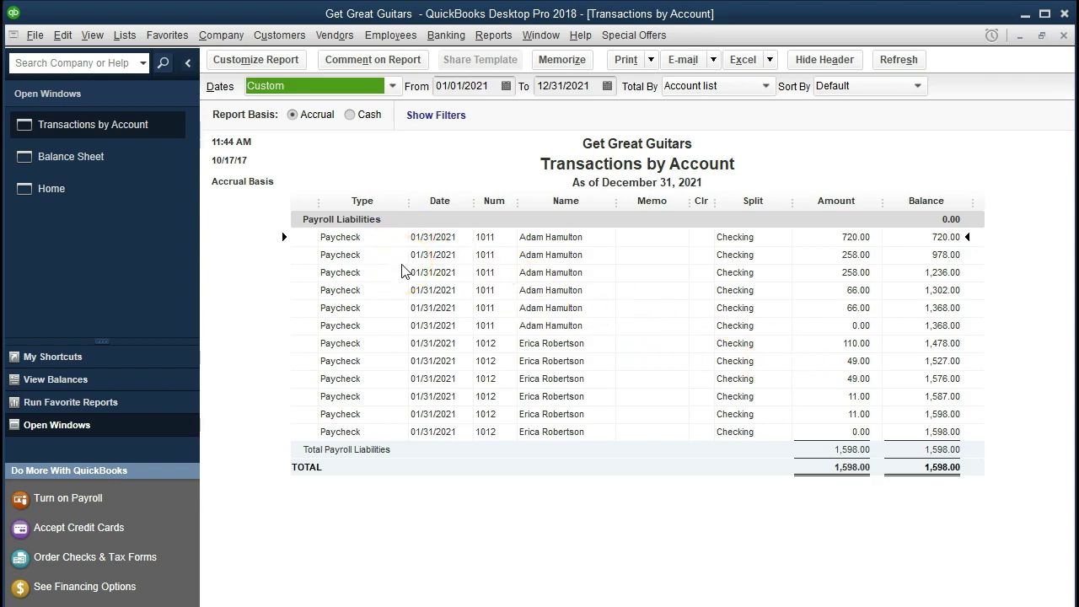
left_click(835, 250)
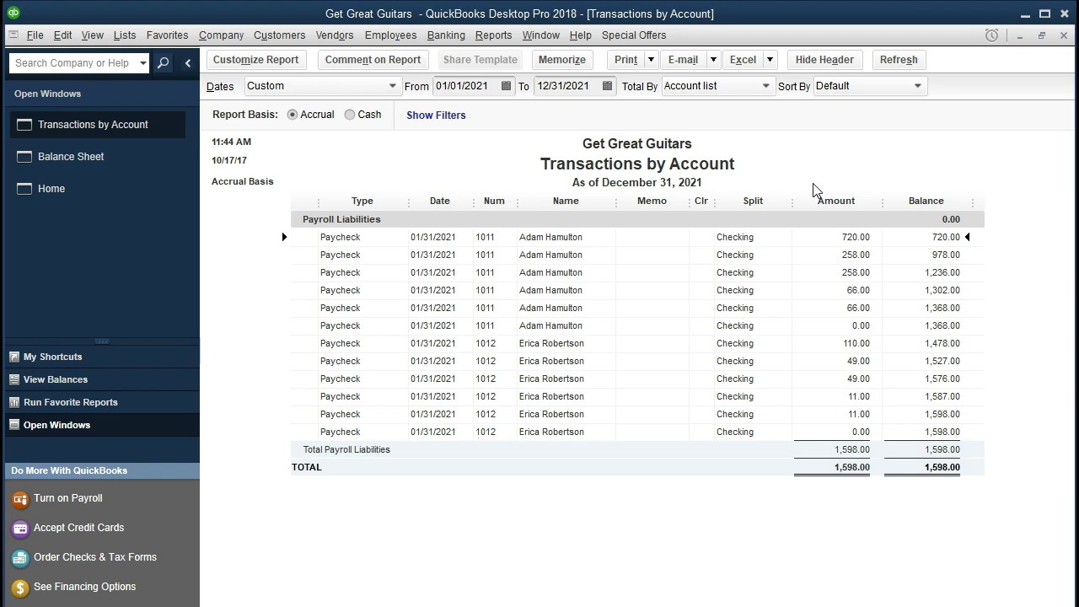
left_click(620, 249)
key("Down")
left_click(828, 345)
key("Down")
Step: Open paycheck 1011 for 720.00 and review its detailed paycheck breakdown
left_click(843, 237)
double_click(843, 237)
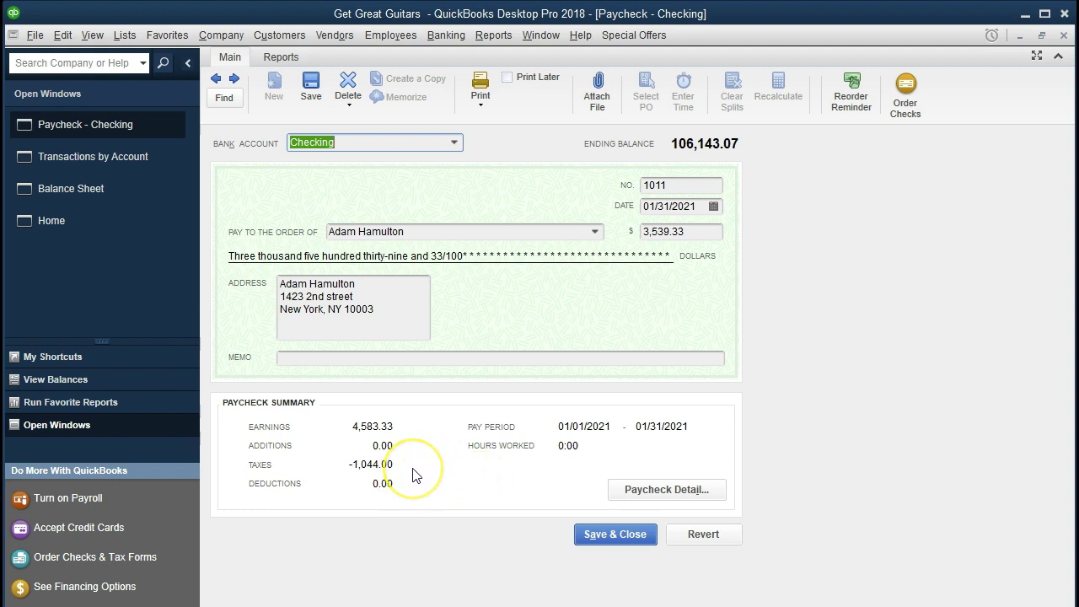
left_click(627, 490)
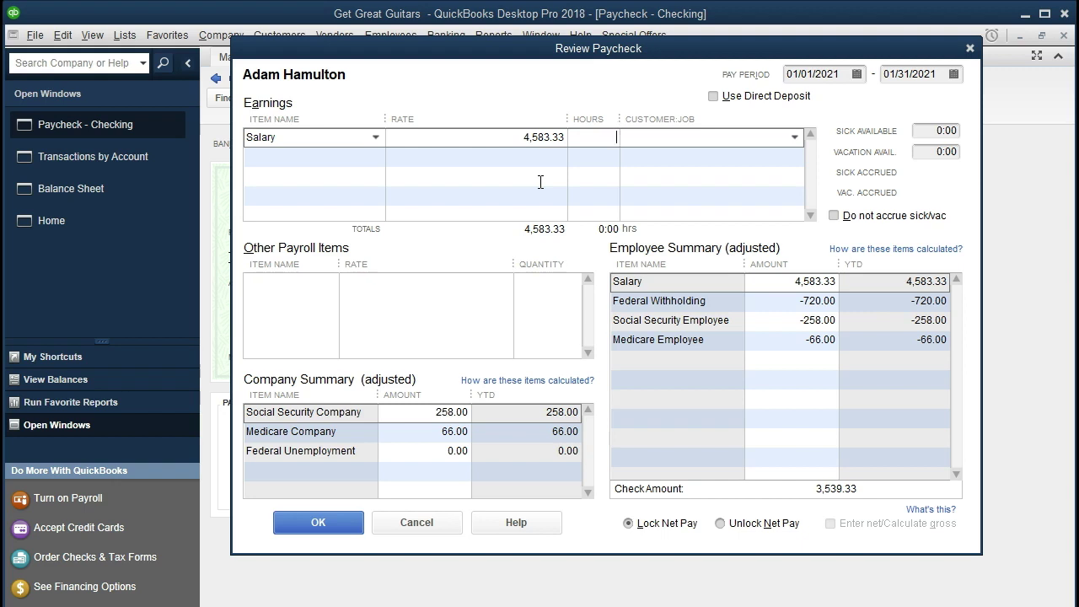
left_click(789, 321)
left_click(790, 445)
Step: Close the paycheck breakdown, paycheck and Transactions by Account windows
left_click(970, 48)
left_click(1063, 38)
left_click(1063, 38)
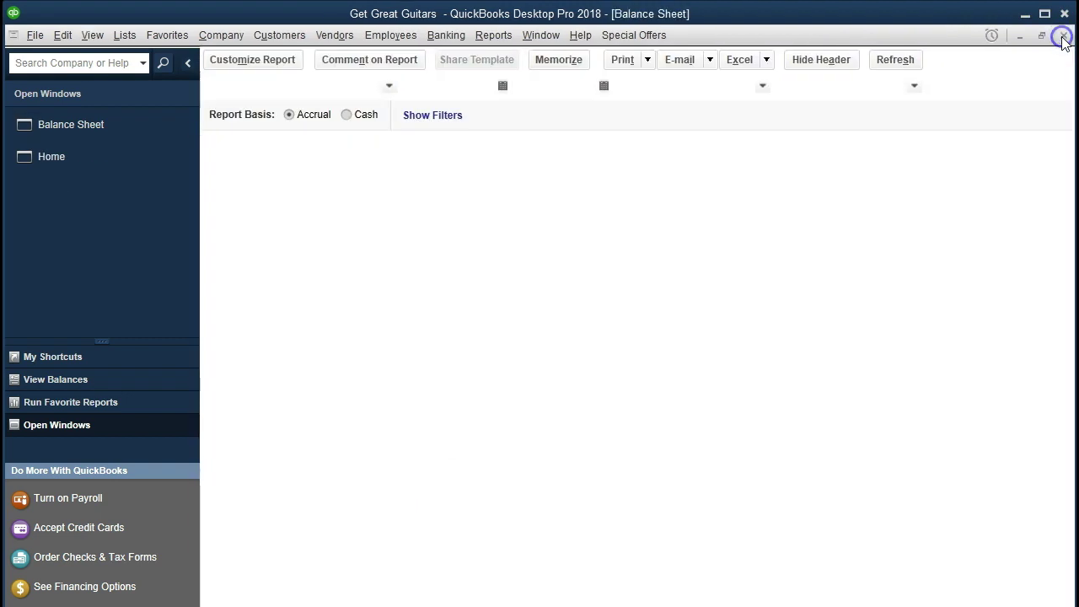
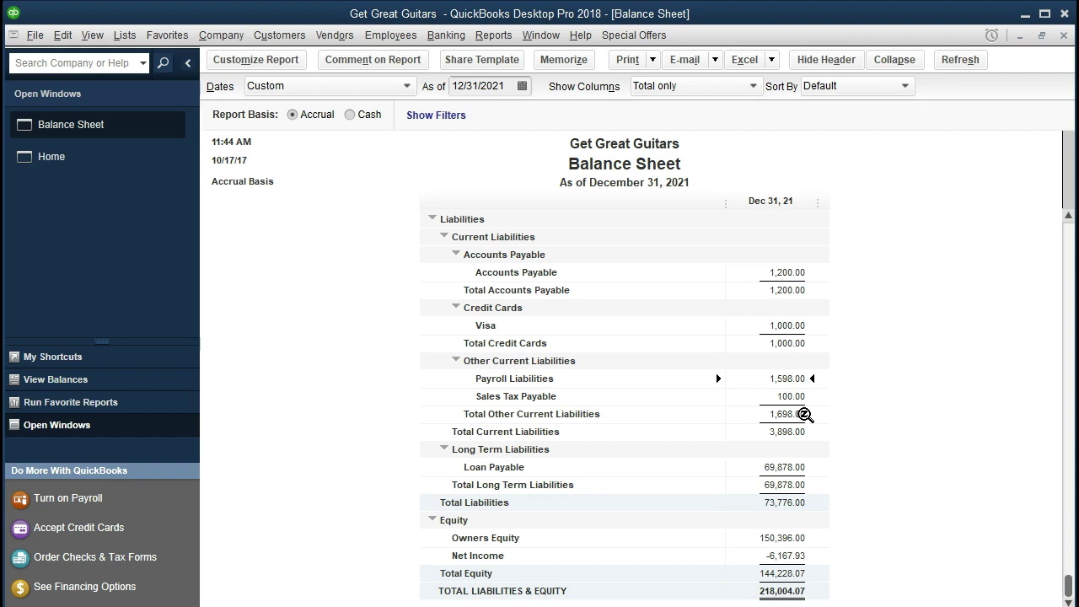
Step: With the Balance Sheet showing, open the Lists menu to reach the payroll items
left_click(281, 441)
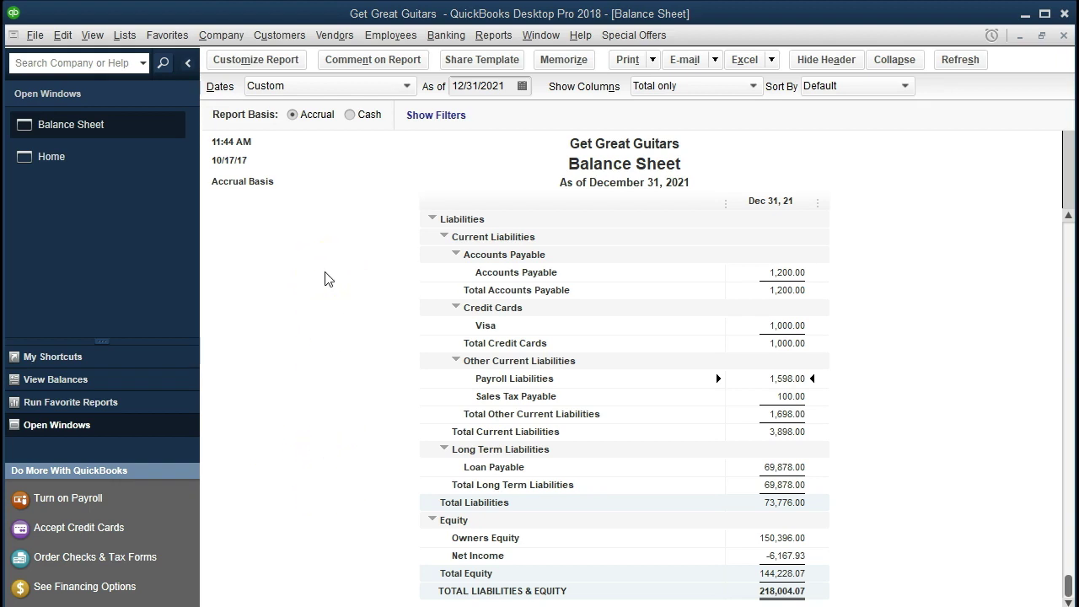
left_click(129, 35)
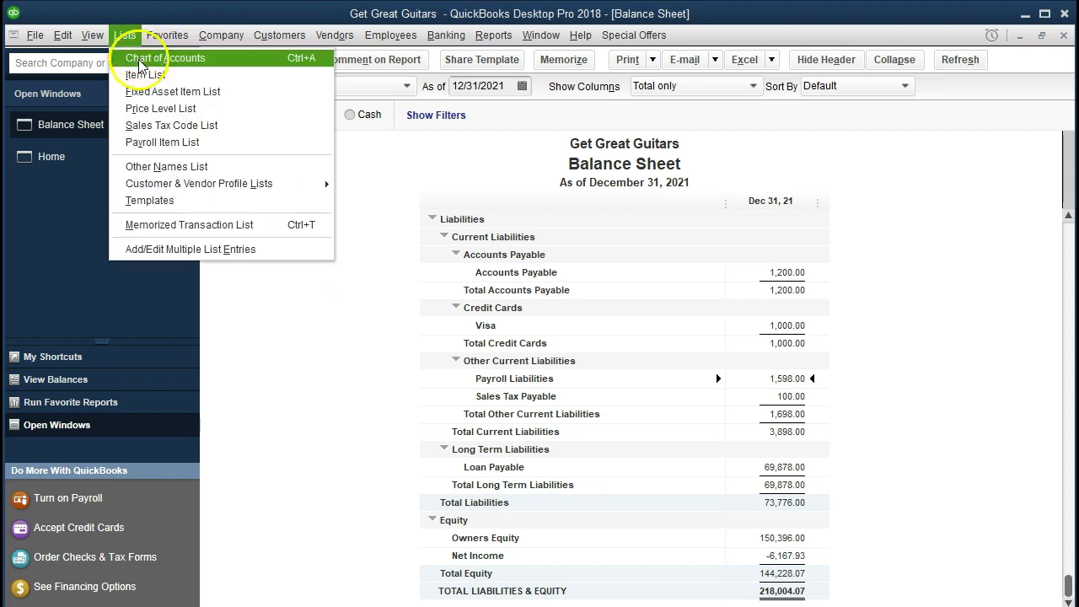
Step: Review the federal tax items in the Payroll Item List, then return to the Home page
left_click(224, 145)
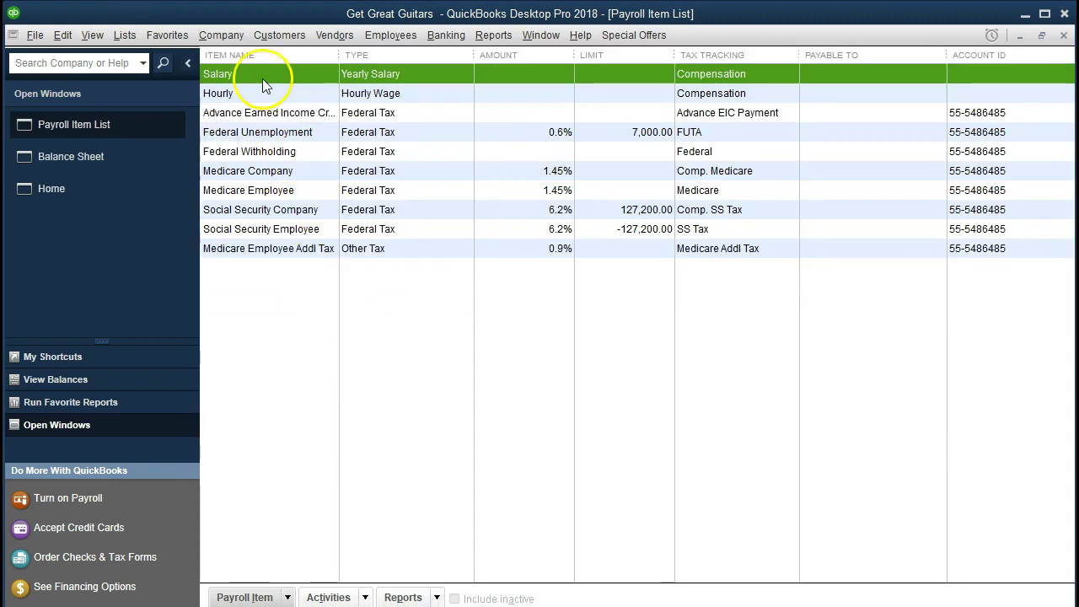
key("Down")
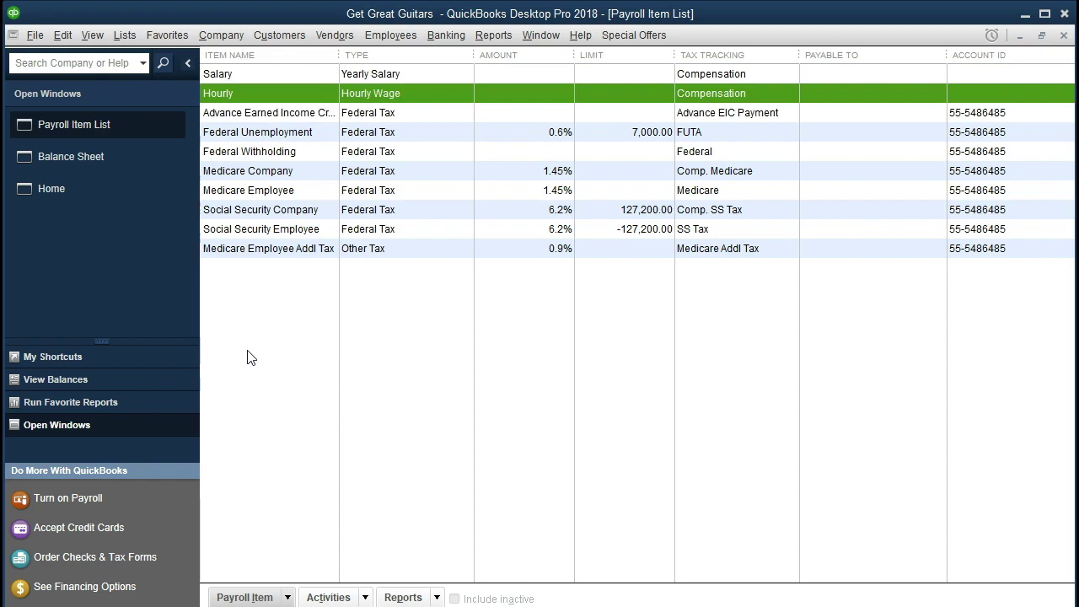
key("Down")
key("Down")
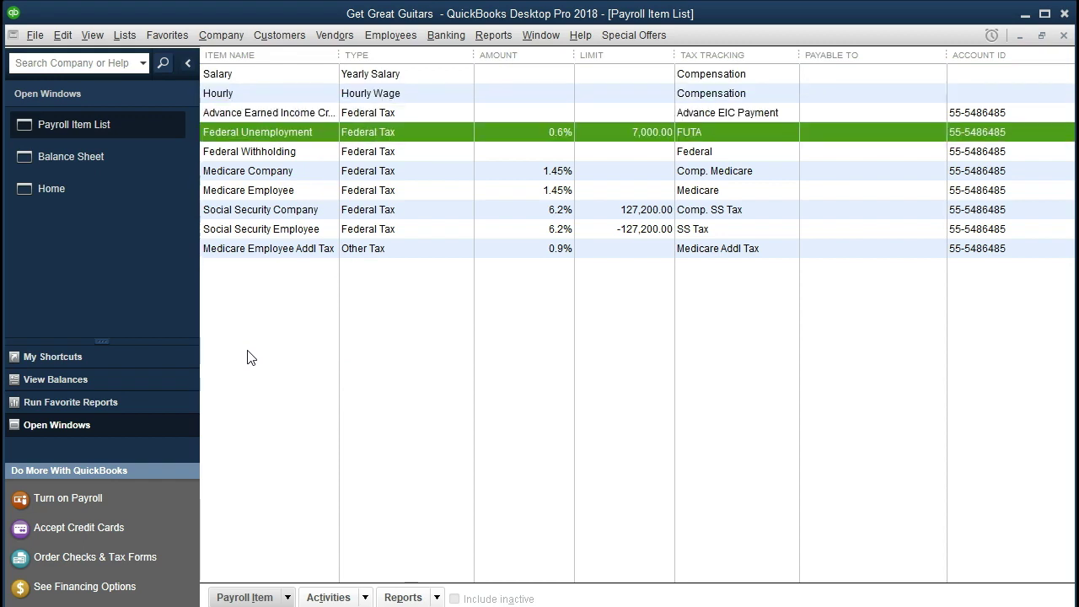
key("Down")
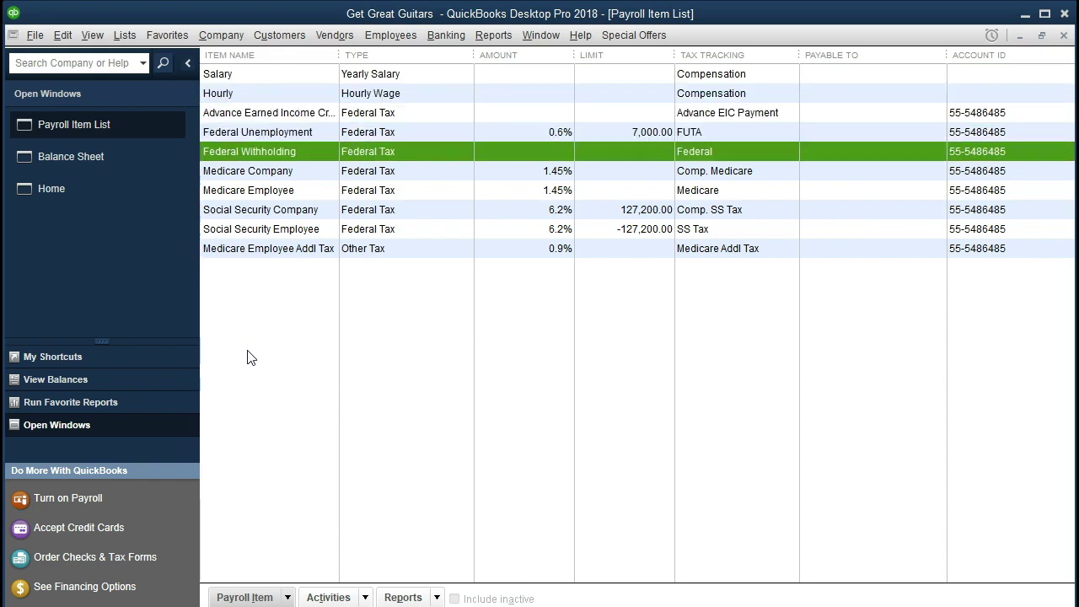
key("Down")
key("Down")
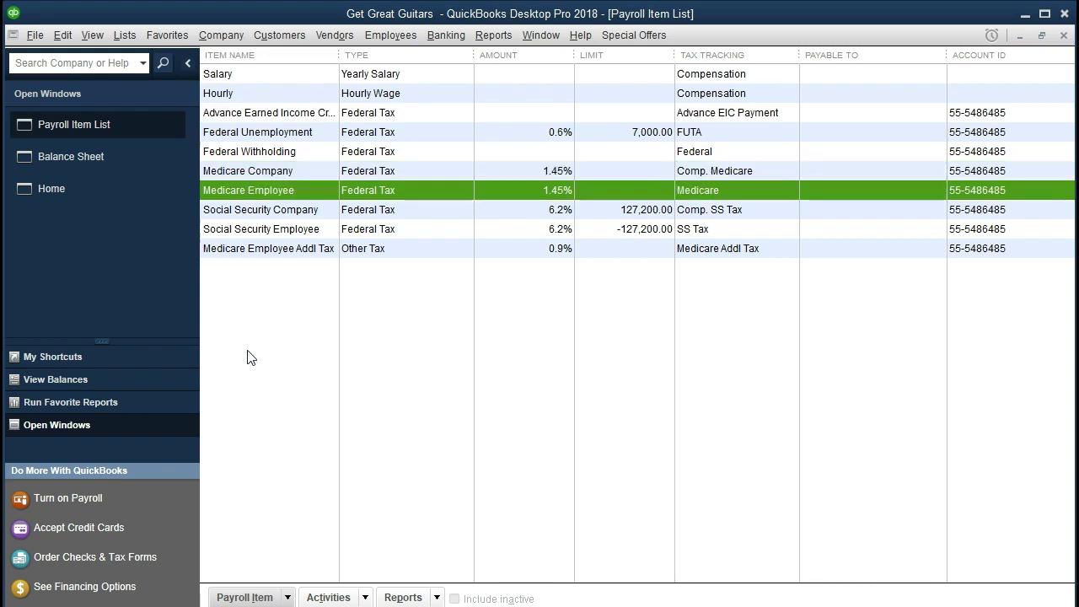
key("Down")
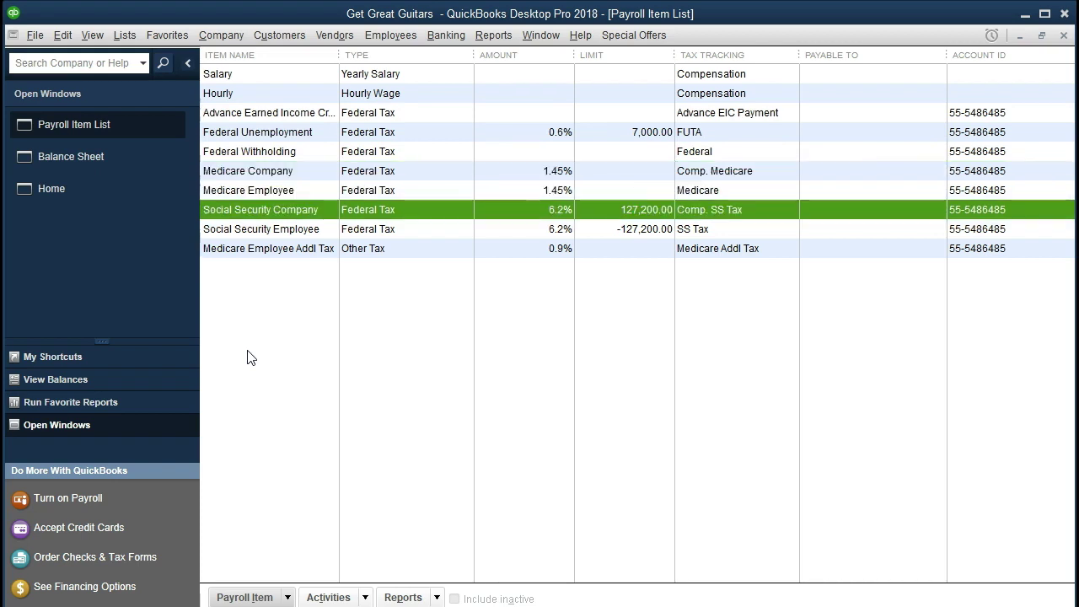
key("Down")
key("Down")
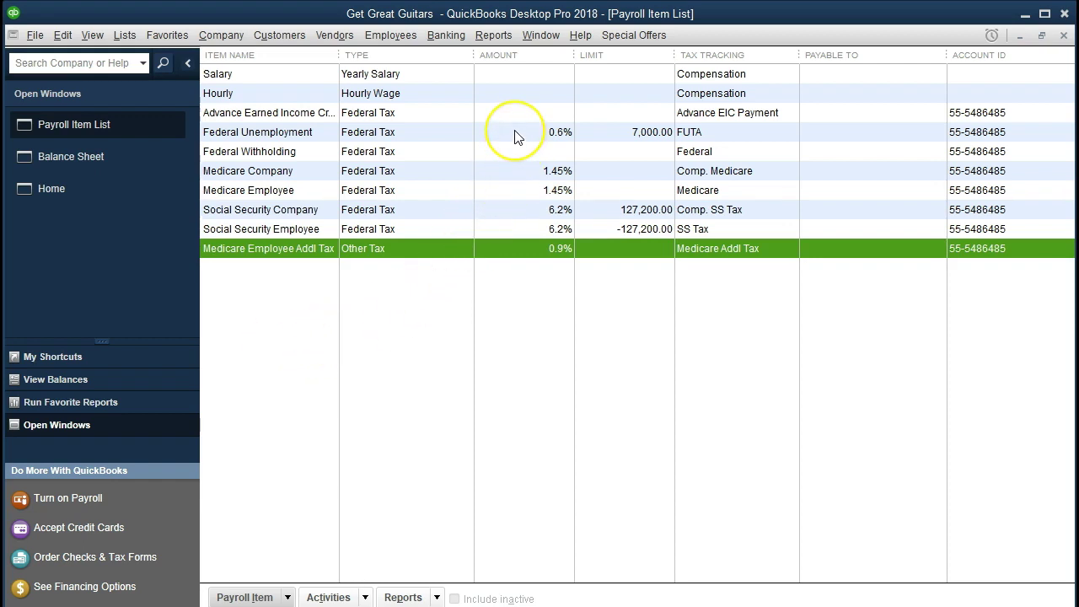
left_click(502, 170)
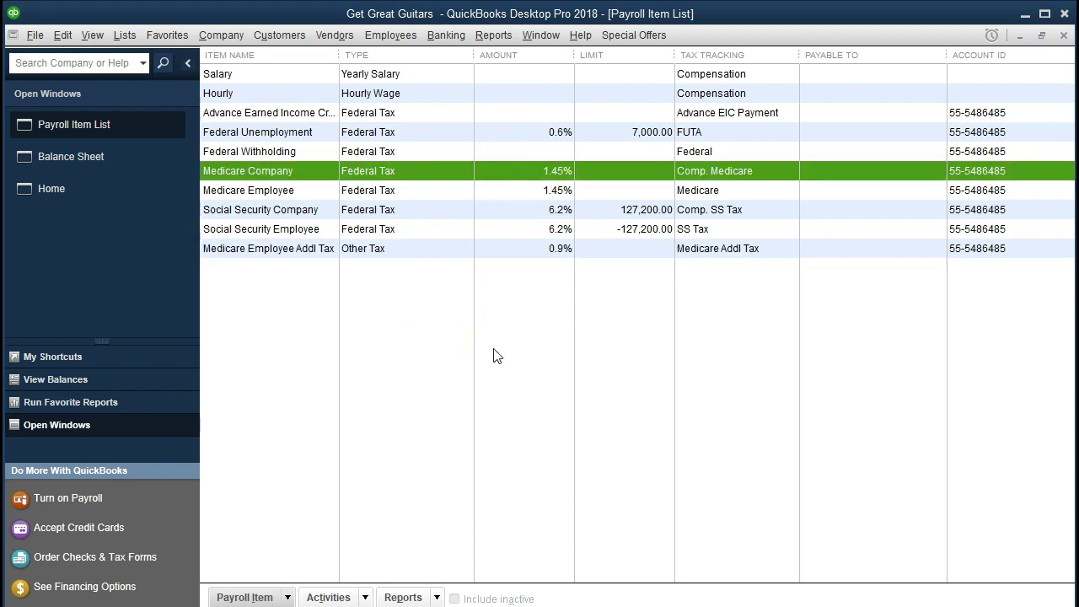
key("Down")
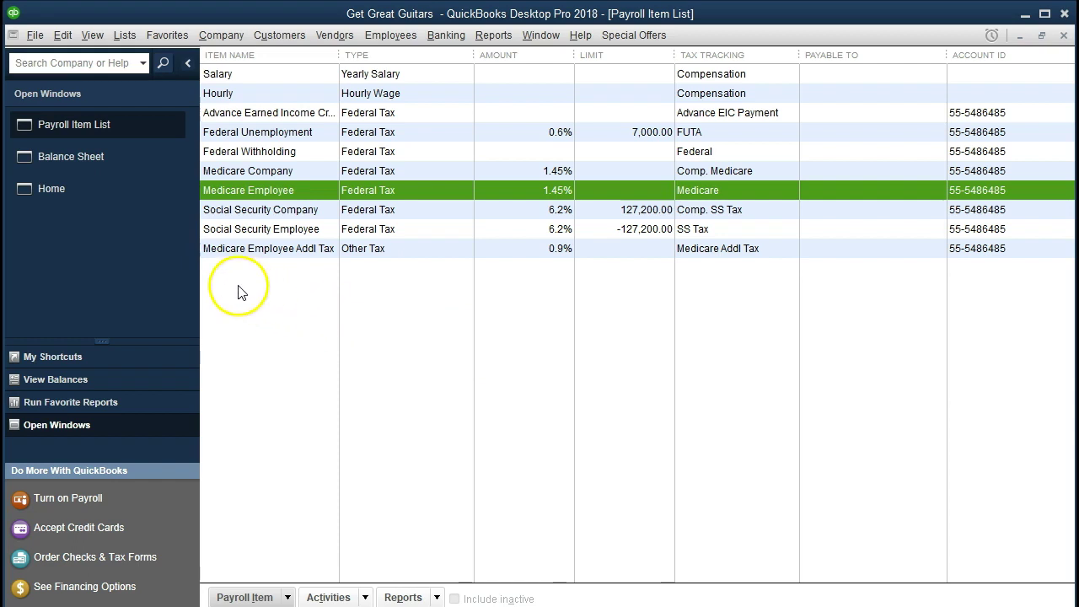
left_click(74, 191)
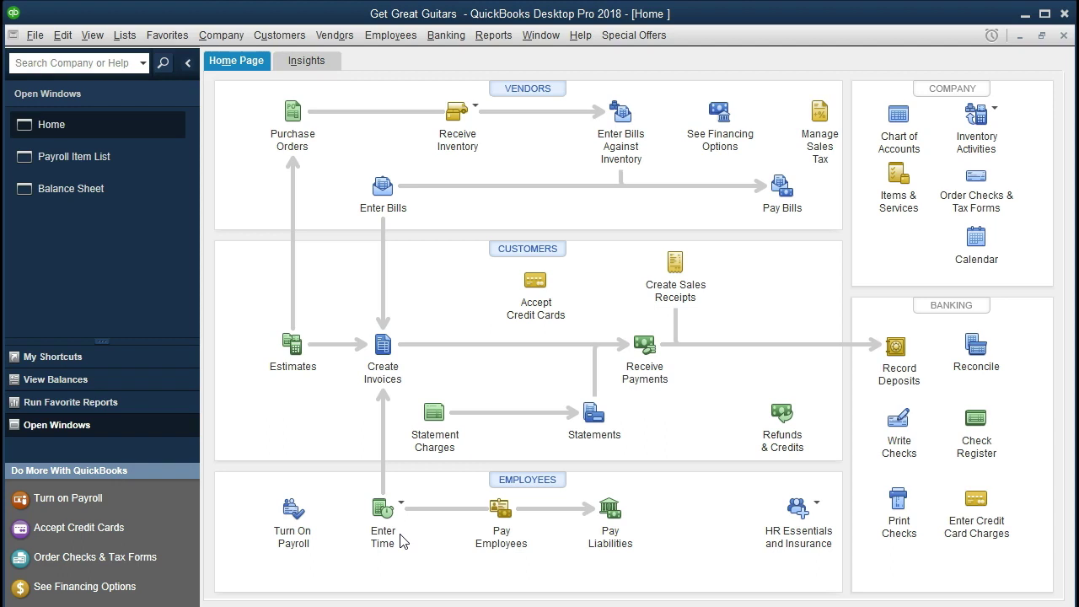
Step: Open Pay Liabilities for the date range 01/01/2021 through 12/31/2021
left_click(624, 522)
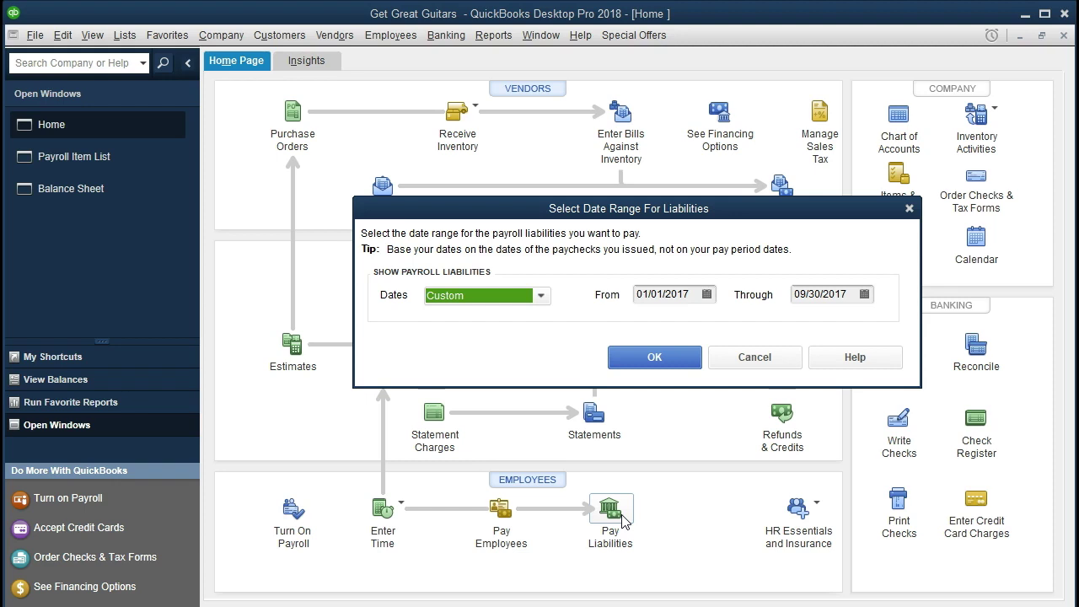
key("Tab")
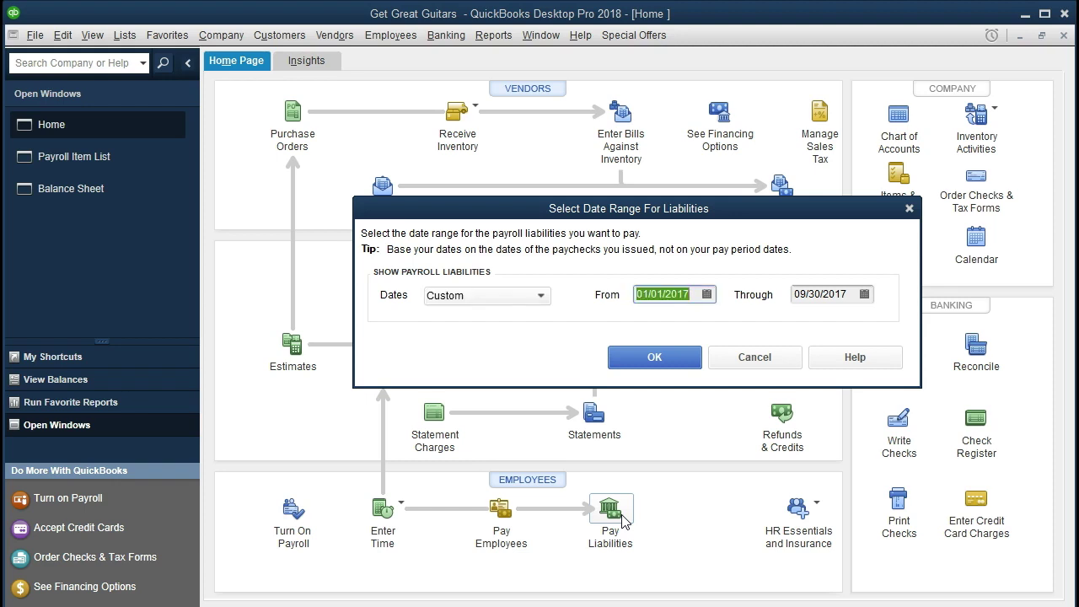
type("010121")
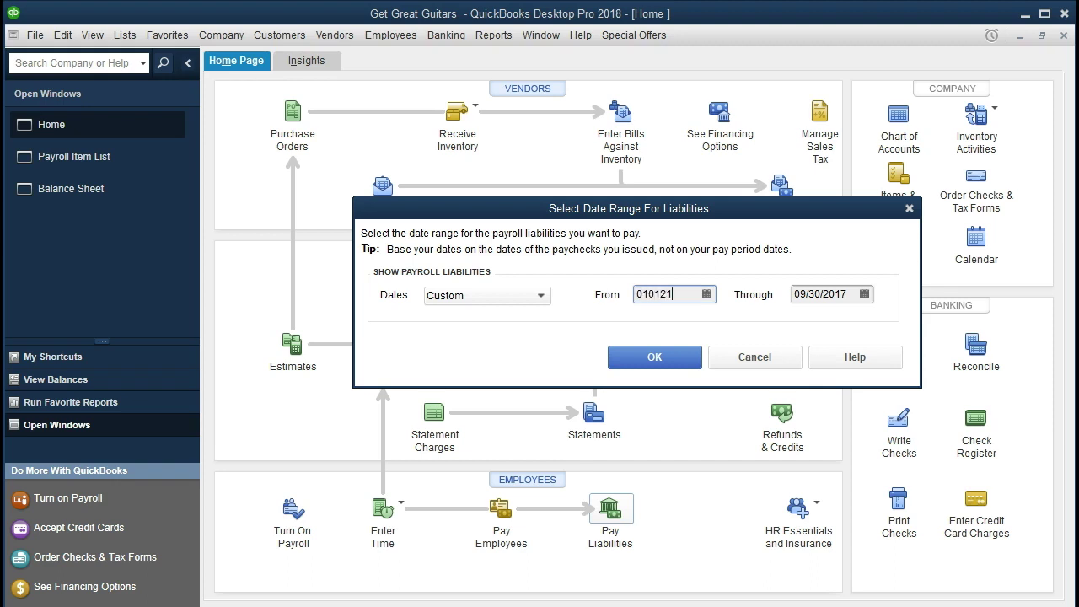
key("Tab")
type("1231")
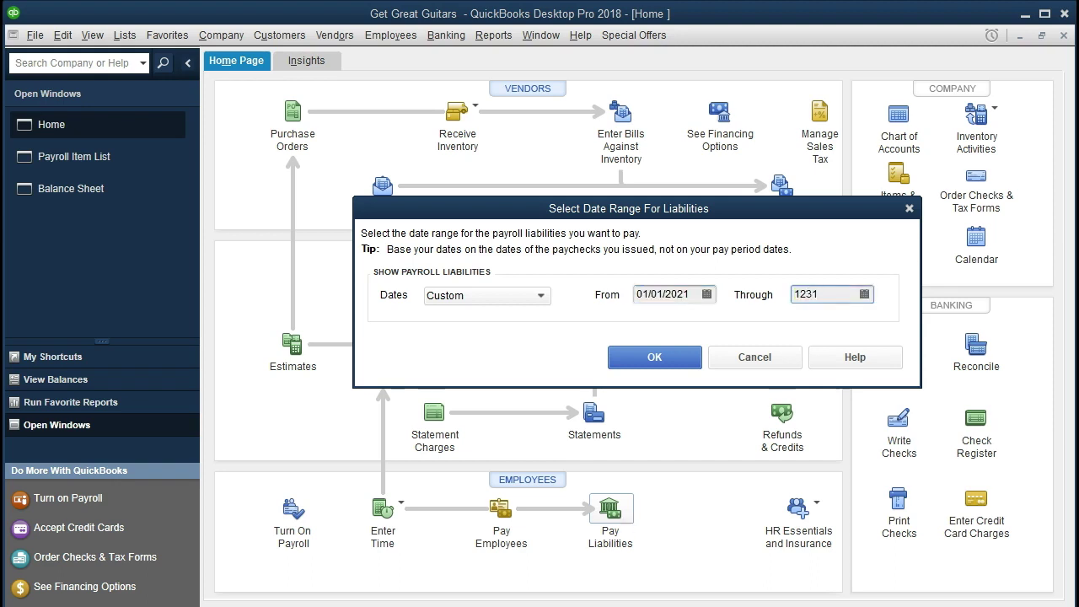
key("Tab")
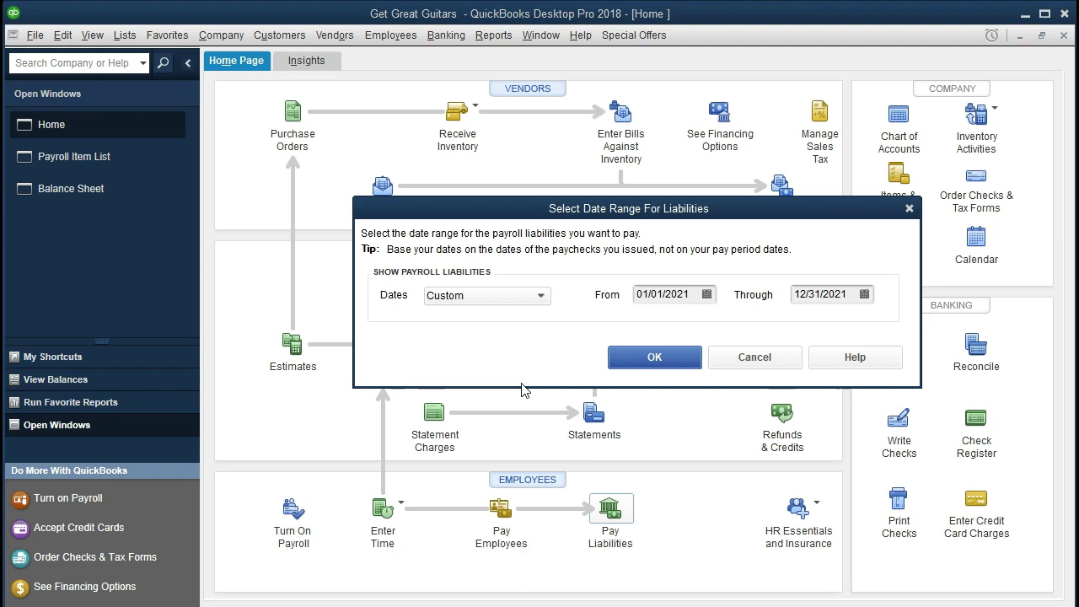
left_click(624, 355)
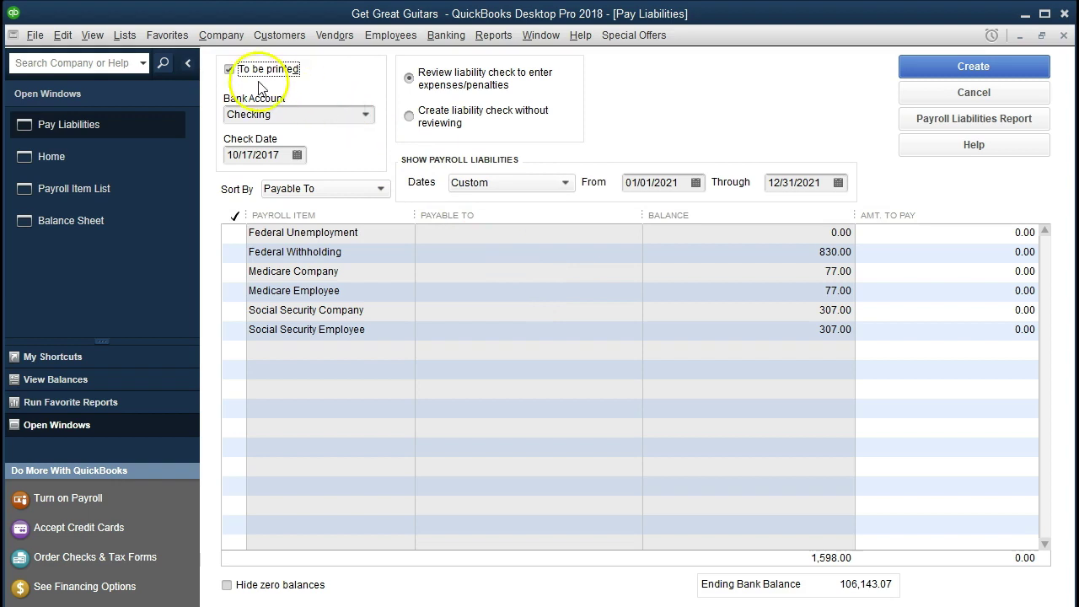
Step: Turn off To be printed for the liability check drawn on Checking
left_click(230, 70)
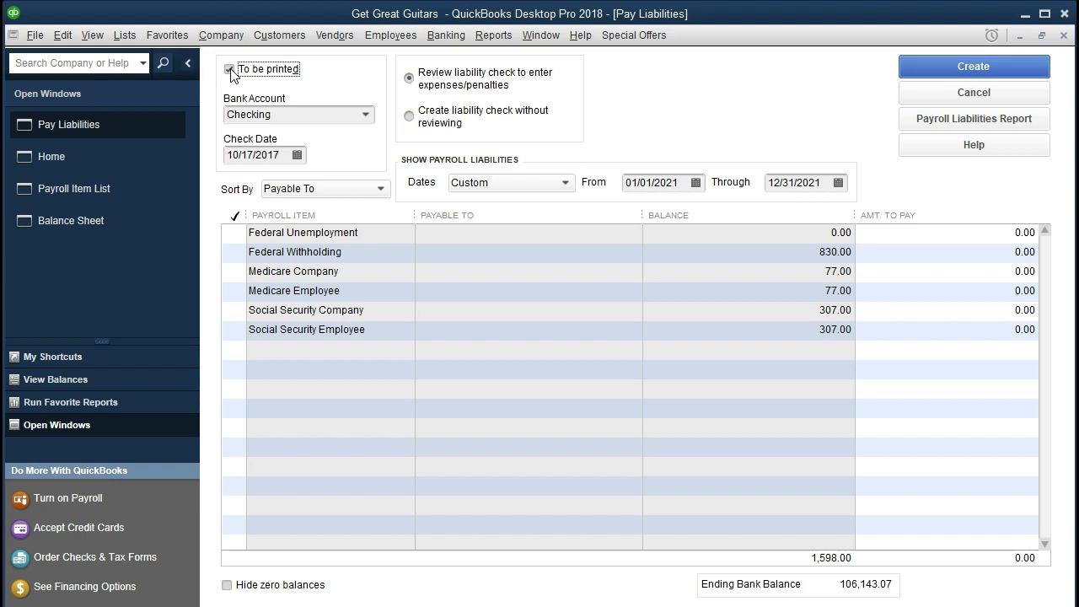
left_click(236, 36)
left_click(317, 76)
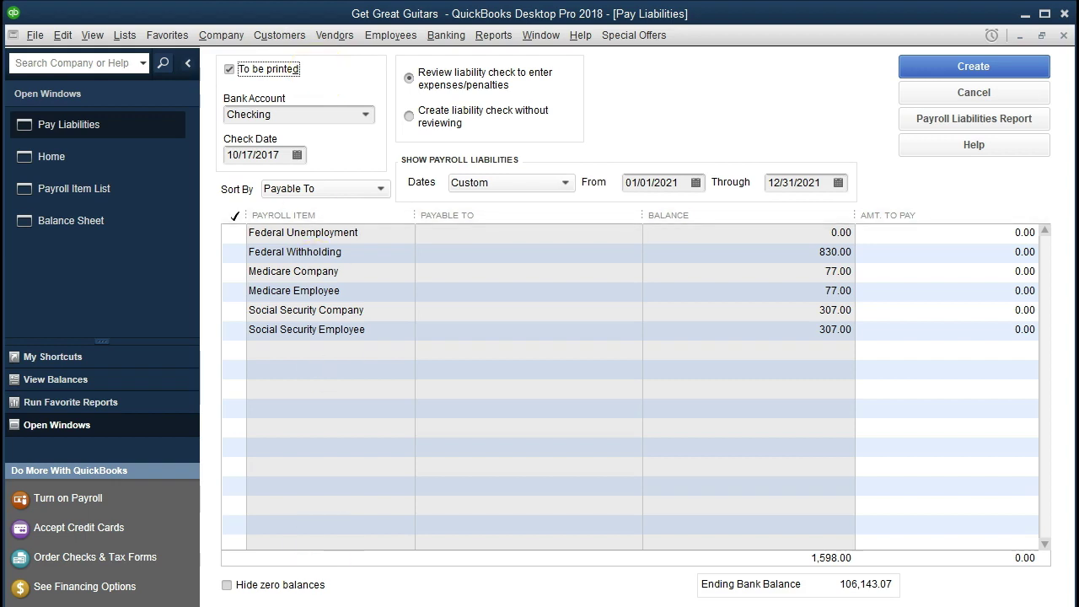
left_click(329, 73)
left_click(330, 74)
key("Tab")
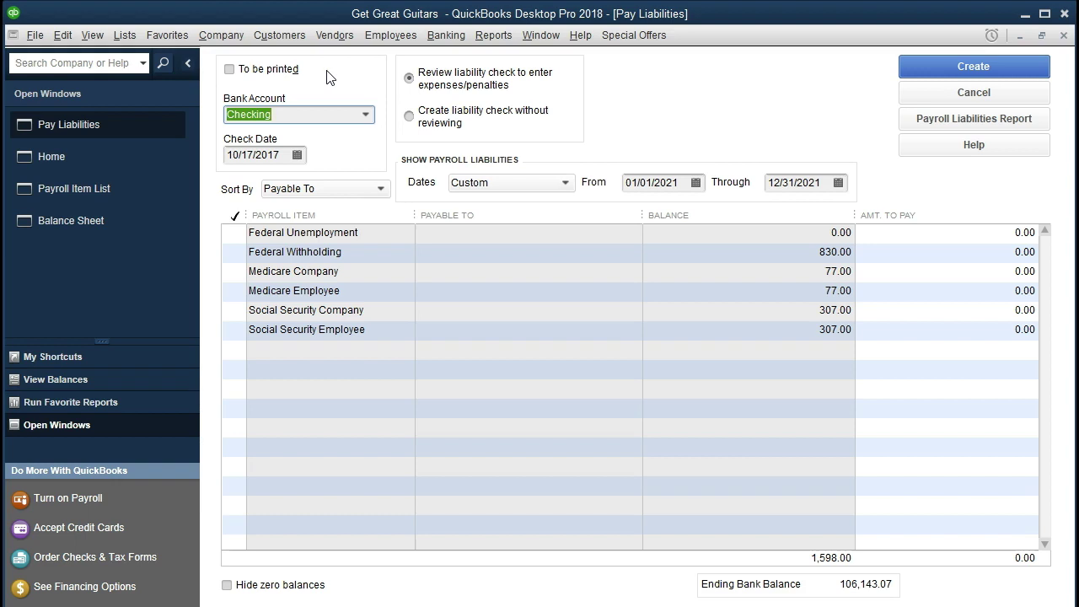
key("Tab")
left_click(344, 81)
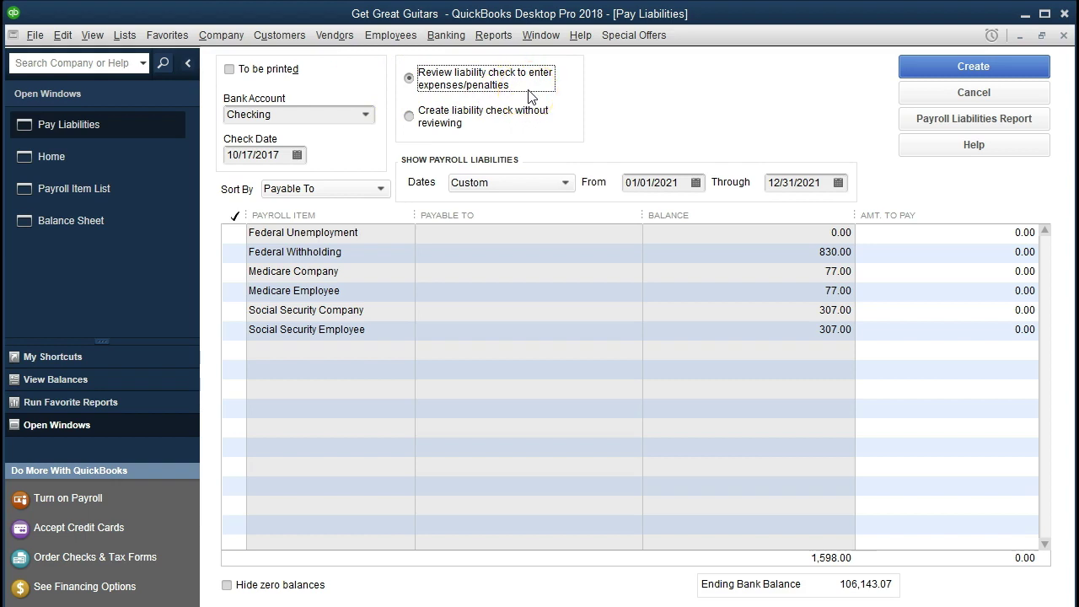
key("Tab")
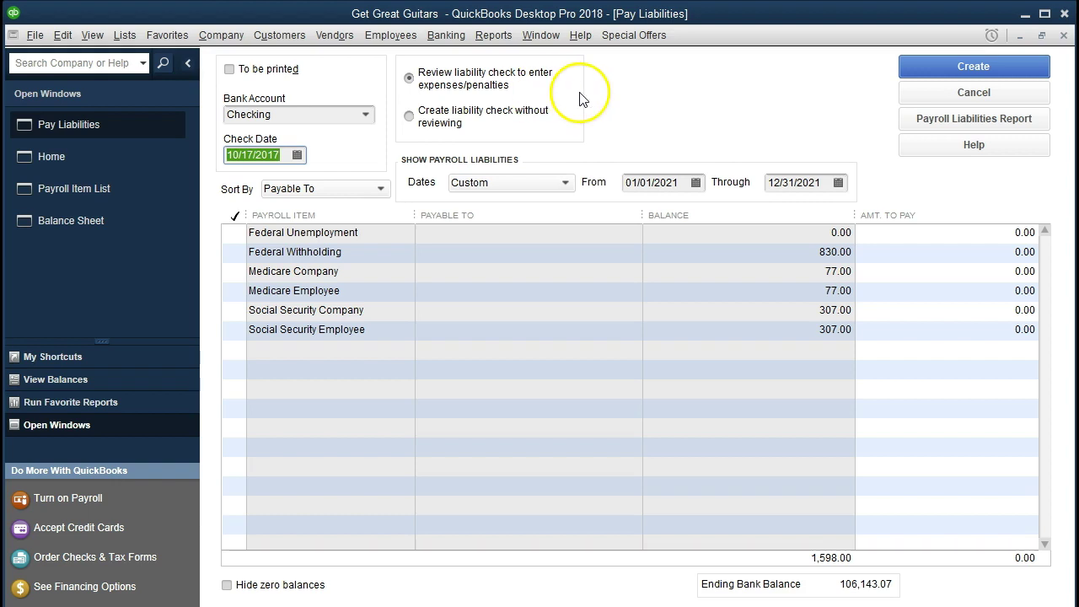
Step: Date the check 02/28/2021, end the range at 01/31/2021, and mark Federal Unemployment
type("02/28/2021")
key("Tab")
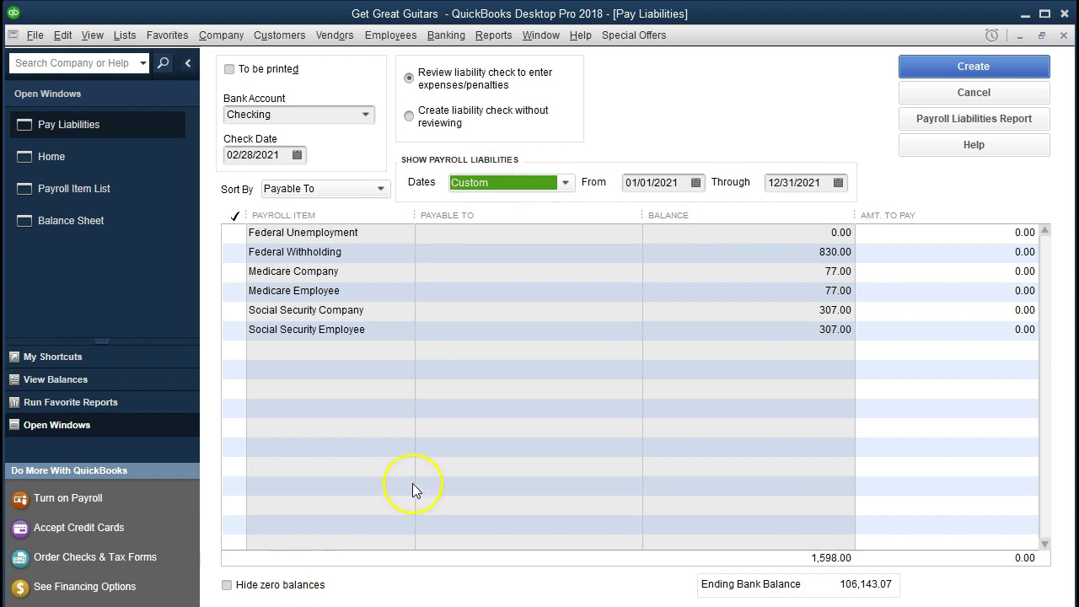
key("Tab")
key("Tab")
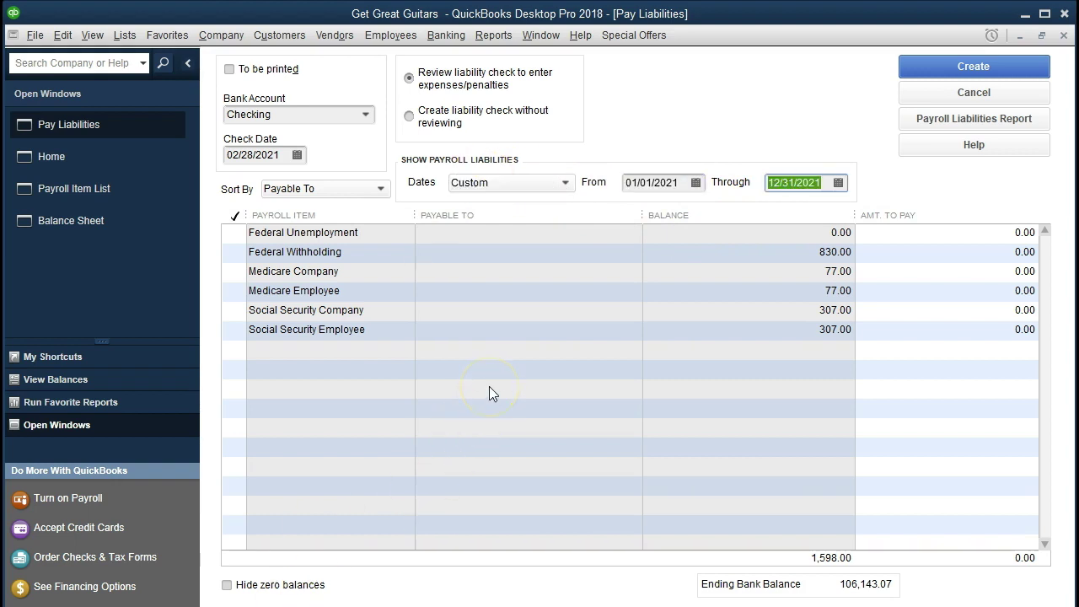
type("0101")
key("BackSpace")
key("BackSpace")
type("31/202")
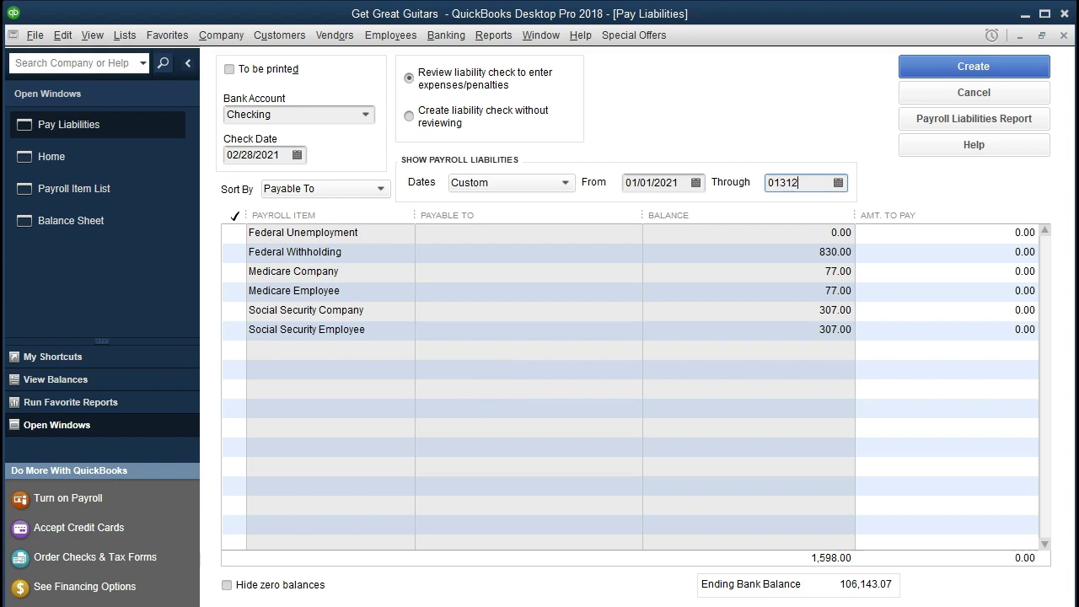
type("1")
key("Tab")
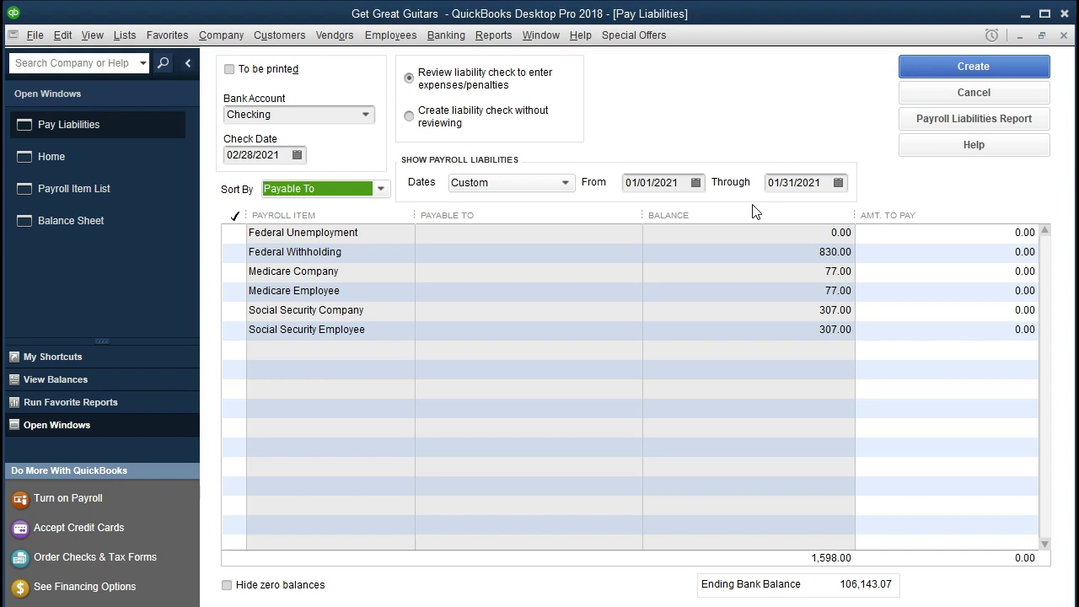
left_click(239, 232)
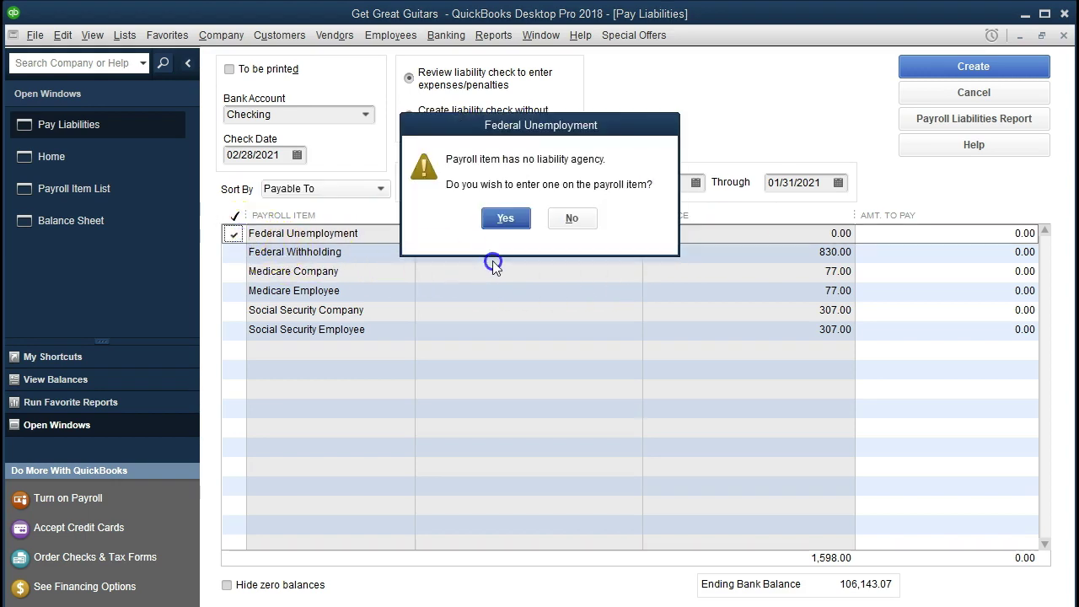
Step: Dismiss the Federal Unemployment agency setup, clear the checkmarks, and mark Federal Withholding instead
left_click(504, 218)
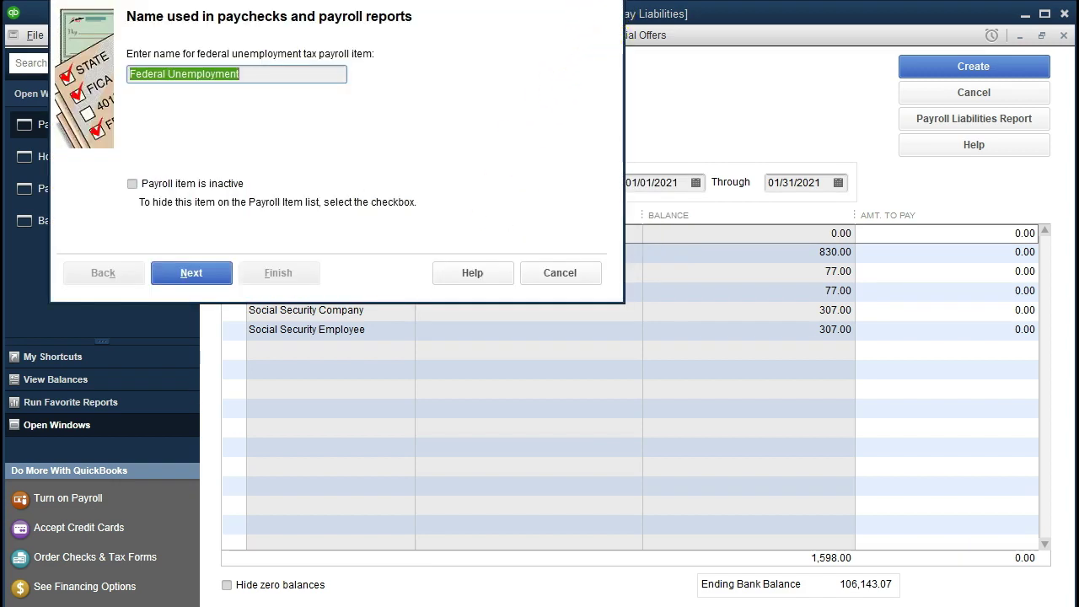
key("Escape")
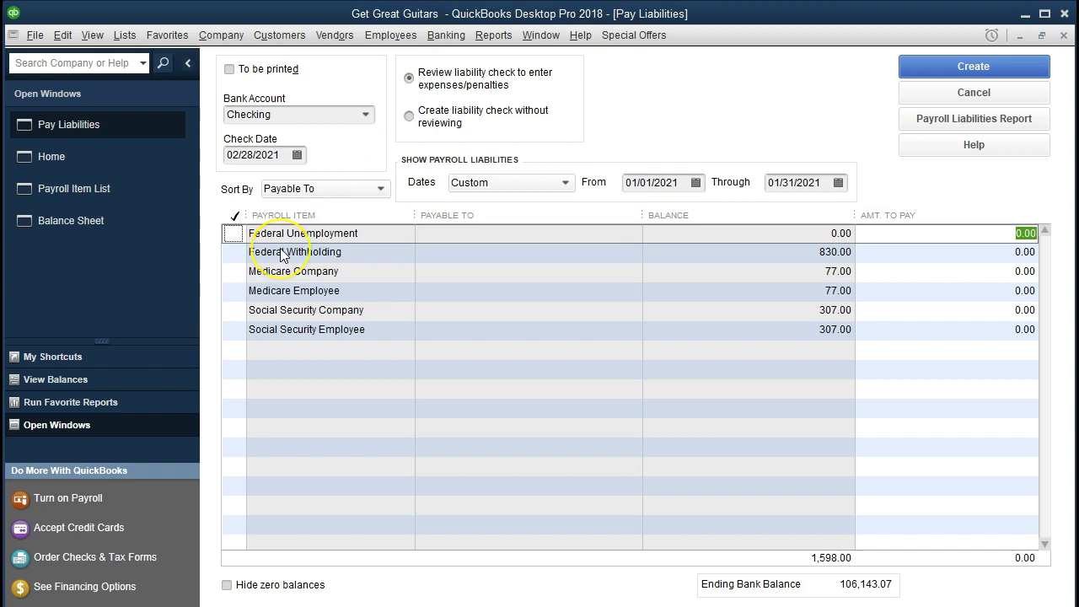
left_click(236, 253)
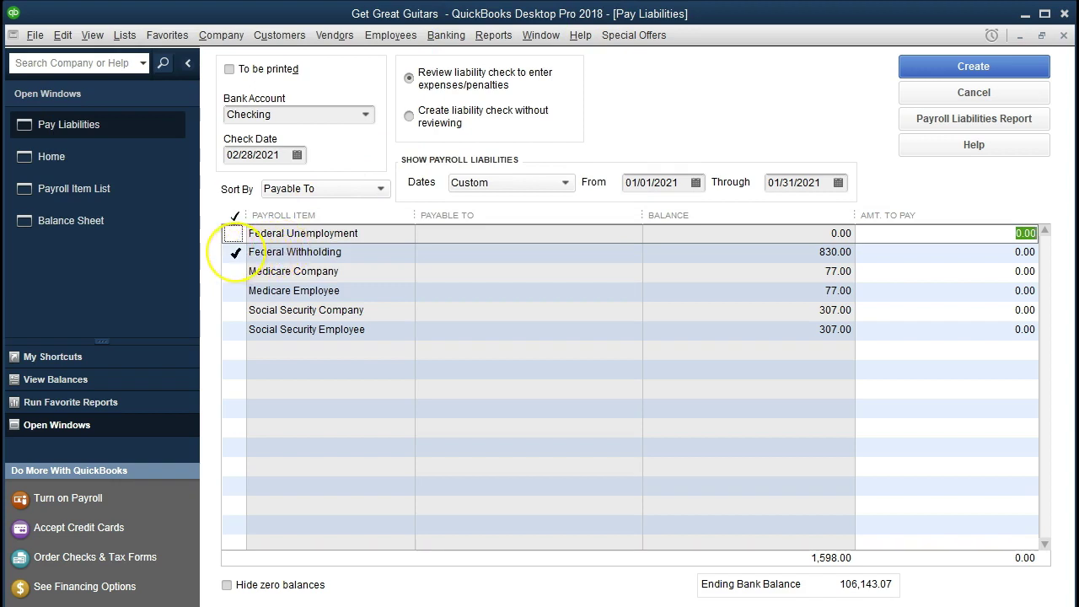
left_click(235, 216)
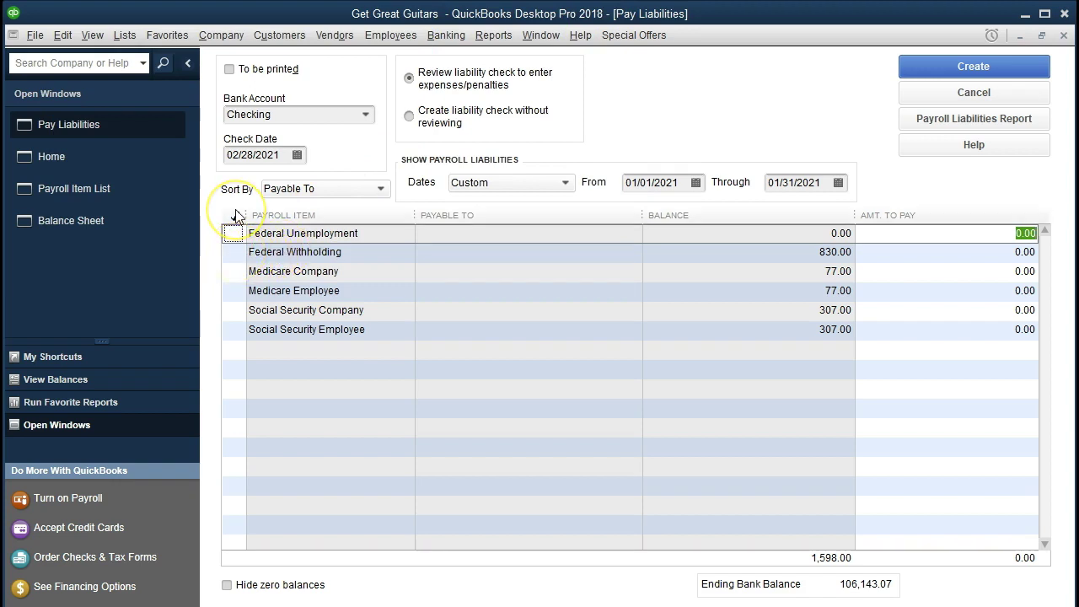
left_click(554, 284)
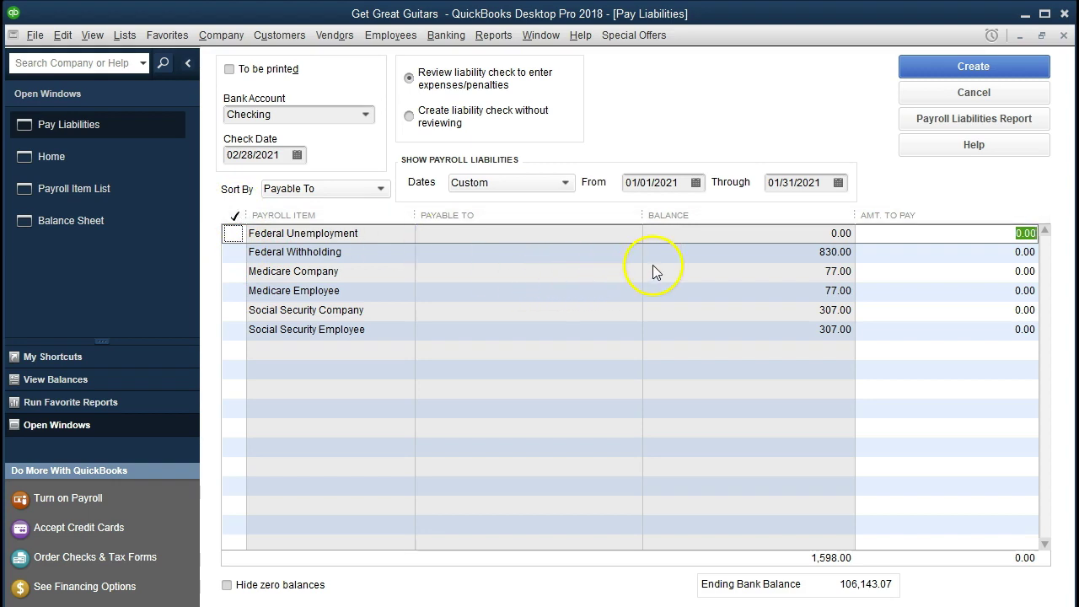
left_click(232, 254)
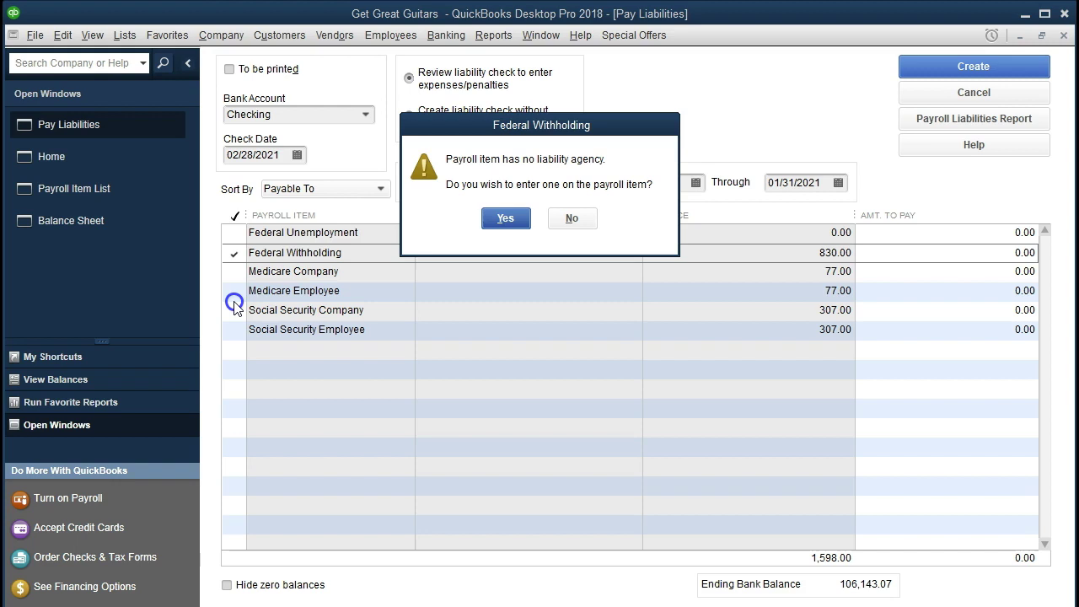
Step: Quick Add Internal Revenue Service as a vendor and Federal Withholding's liability agency
left_click(505, 220)
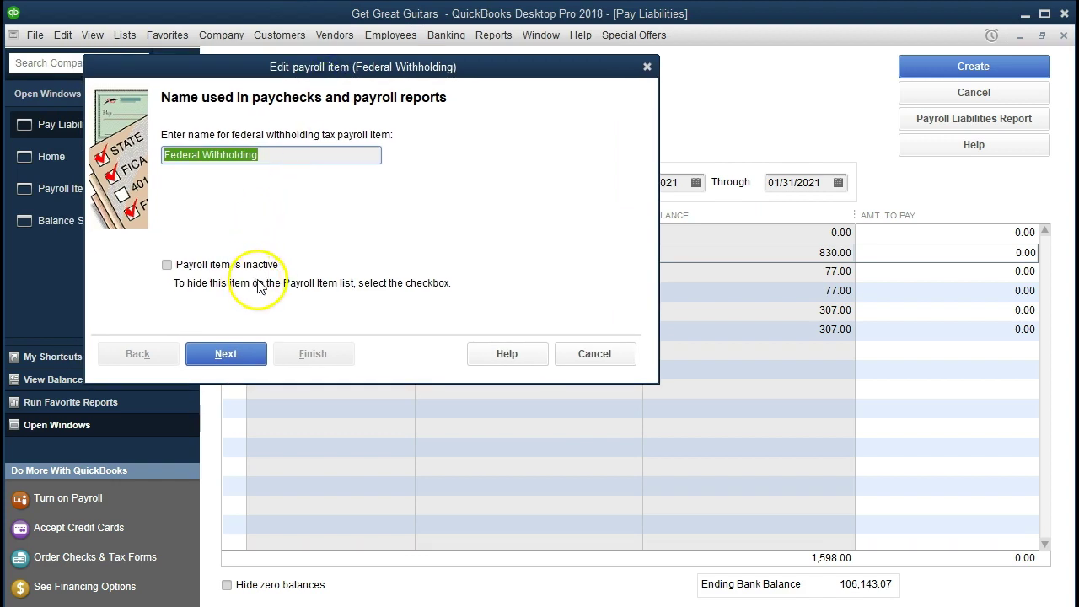
left_click(226, 354)
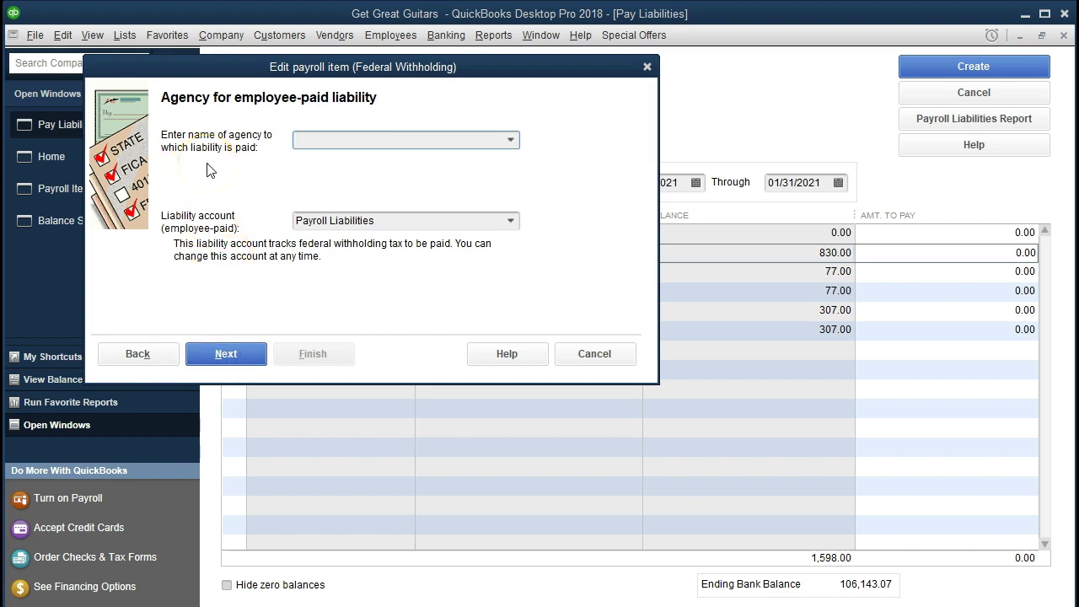
left_click(511, 140)
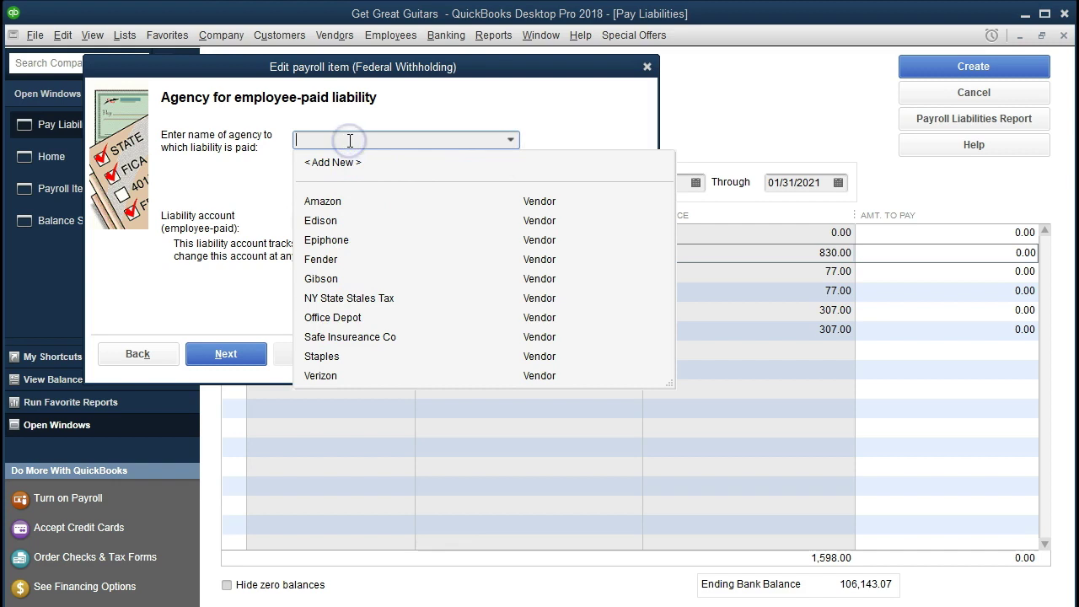
type("Interna")
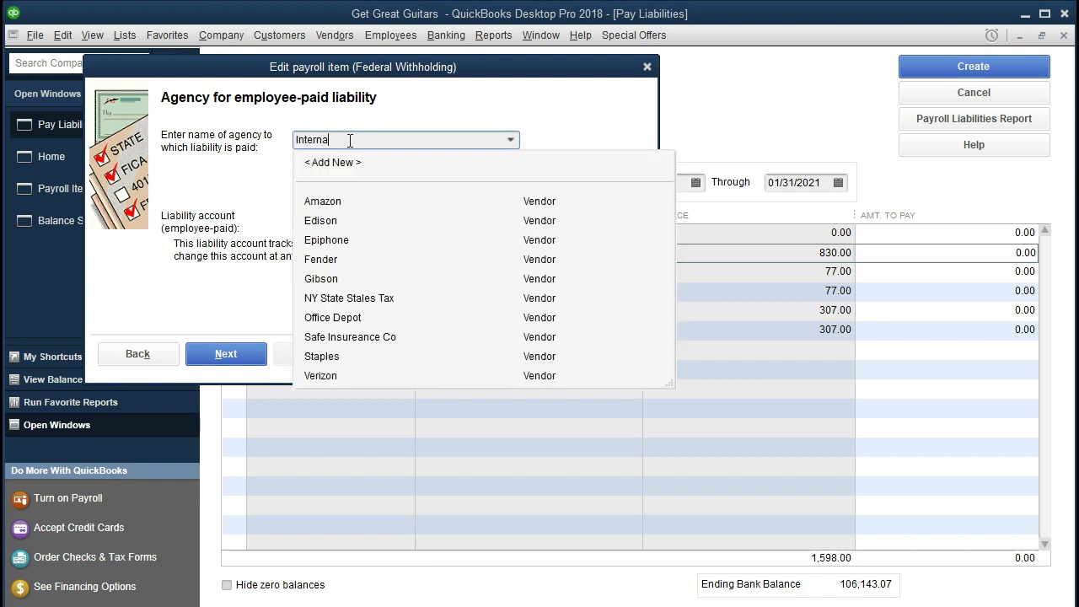
type("l Revenue Service")
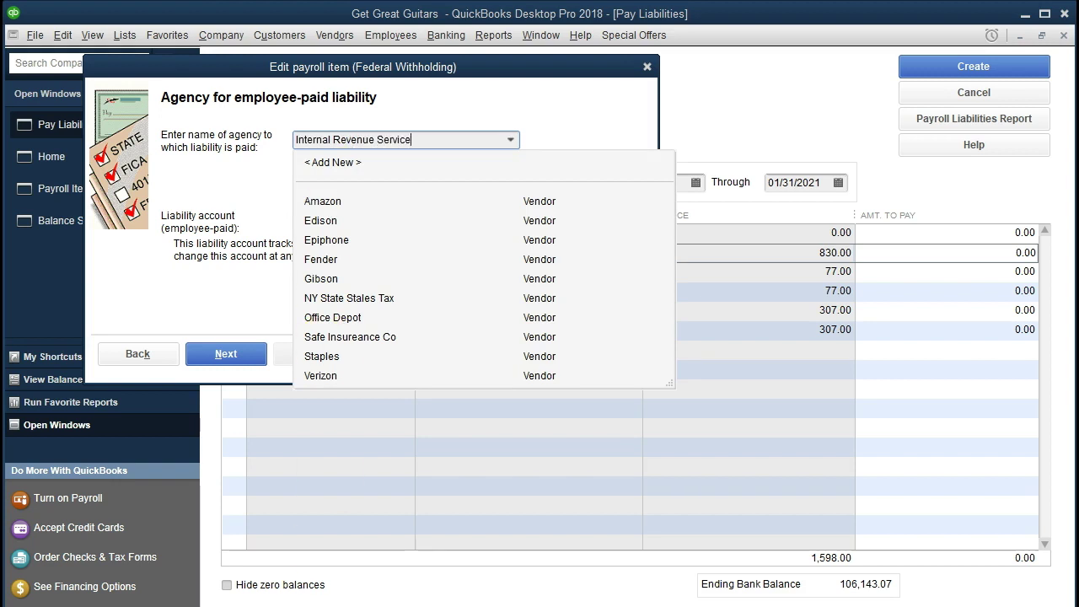
left_click(223, 352)
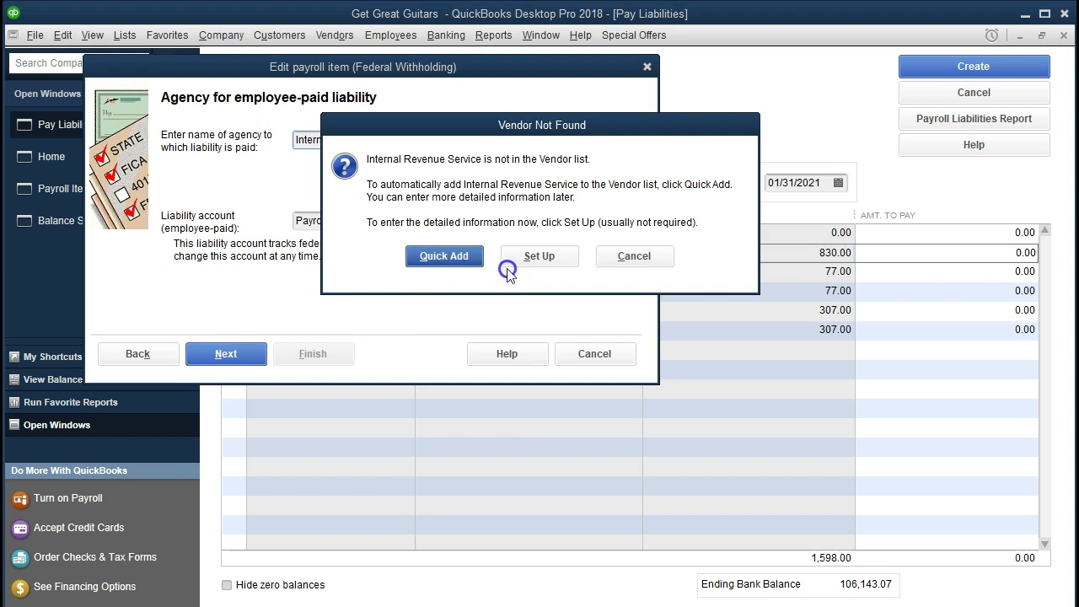
left_click(445, 256)
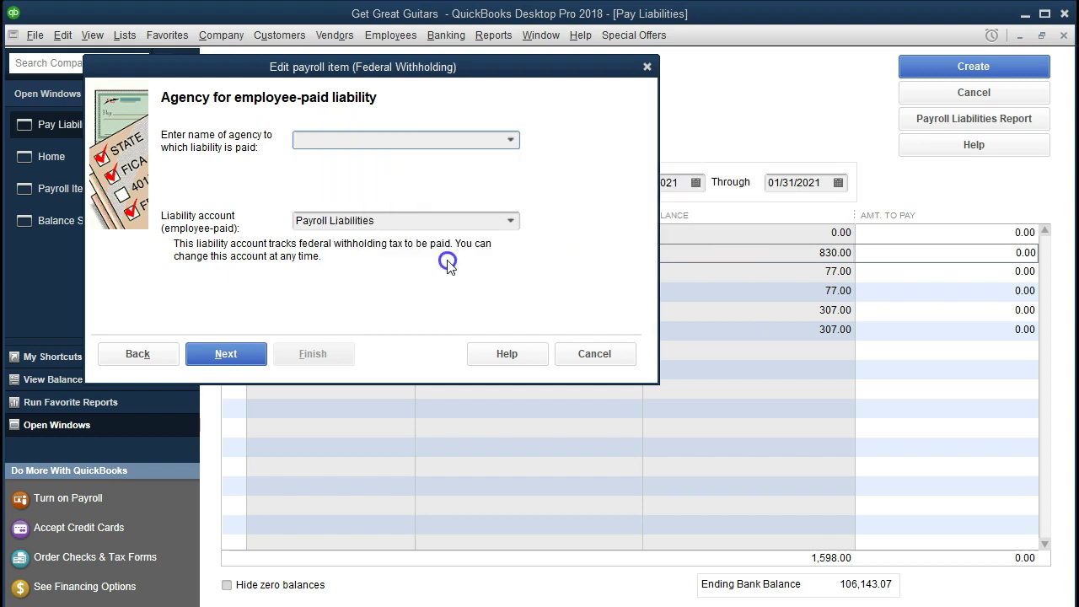
left_click(226, 354)
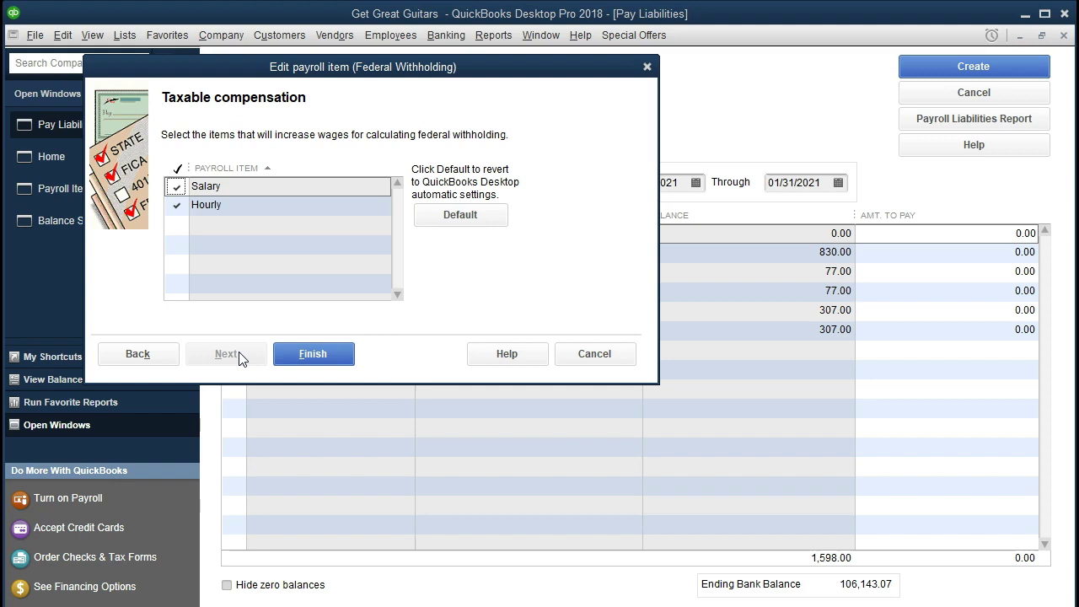
left_click(320, 362)
Step: Finish the Federal Withholding item, then mark Medicare Company and agree to set its agency
left_click(319, 359)
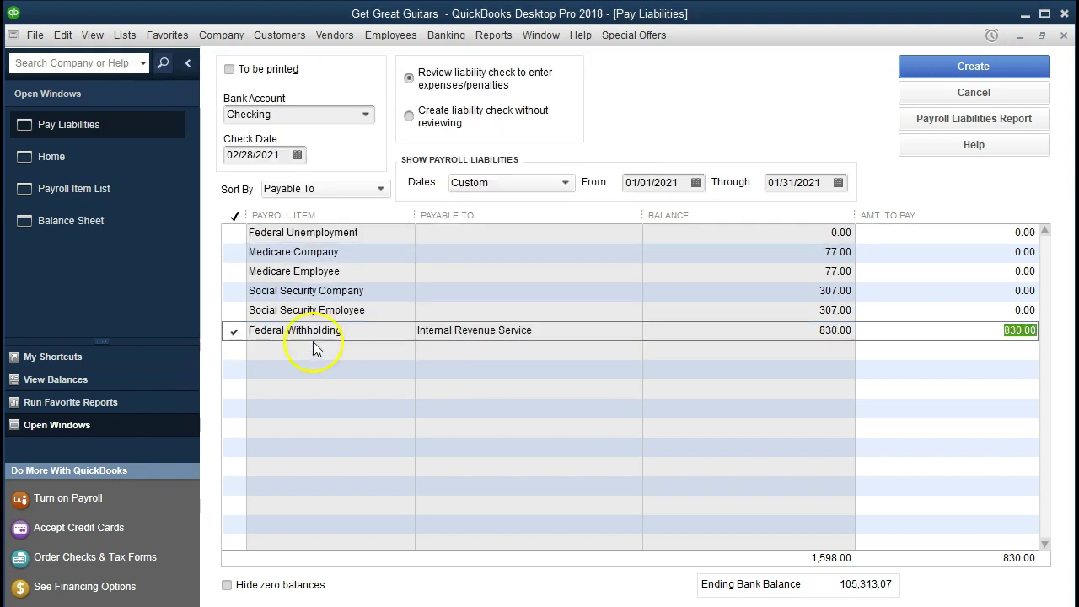
left_click(237, 252)
left_click(506, 225)
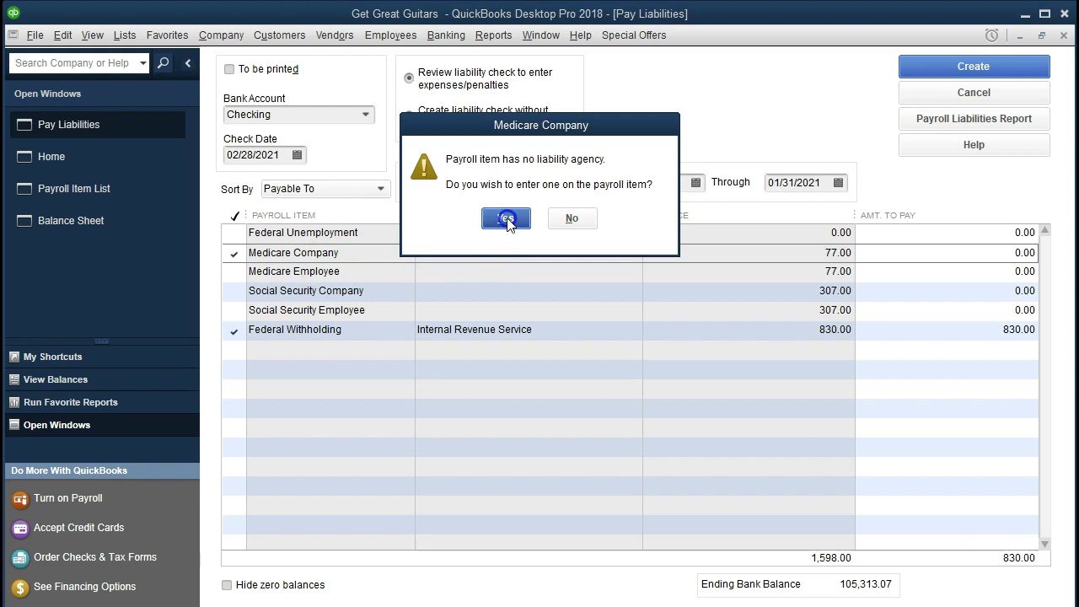
left_click(506, 221)
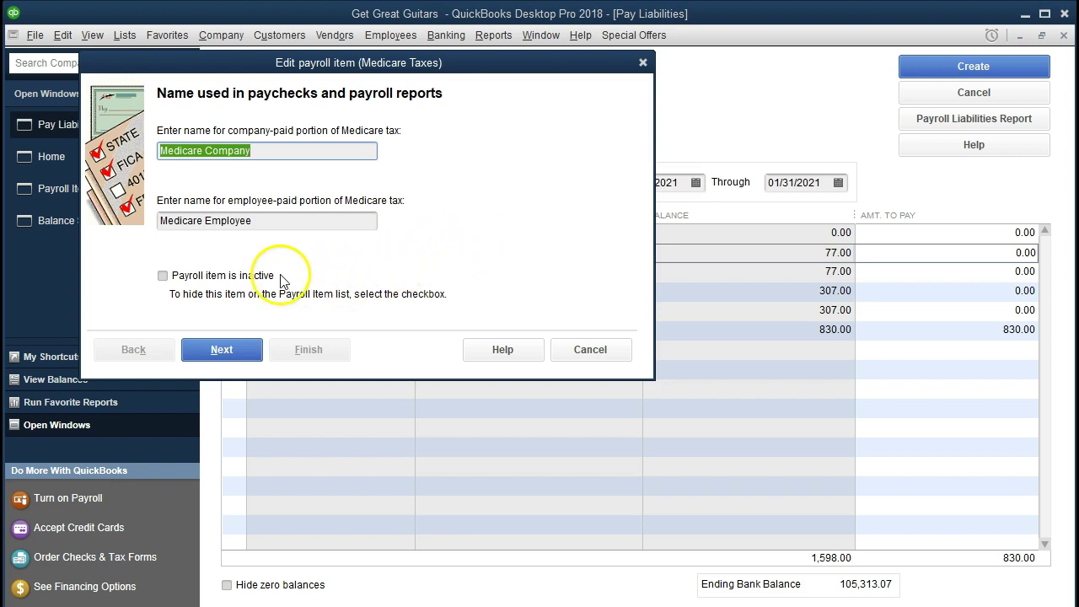
Step: Complete the Medicare Taxes item with Internal Revenue Service, Payroll Expenses and 1.45% rates
left_click(249, 359)
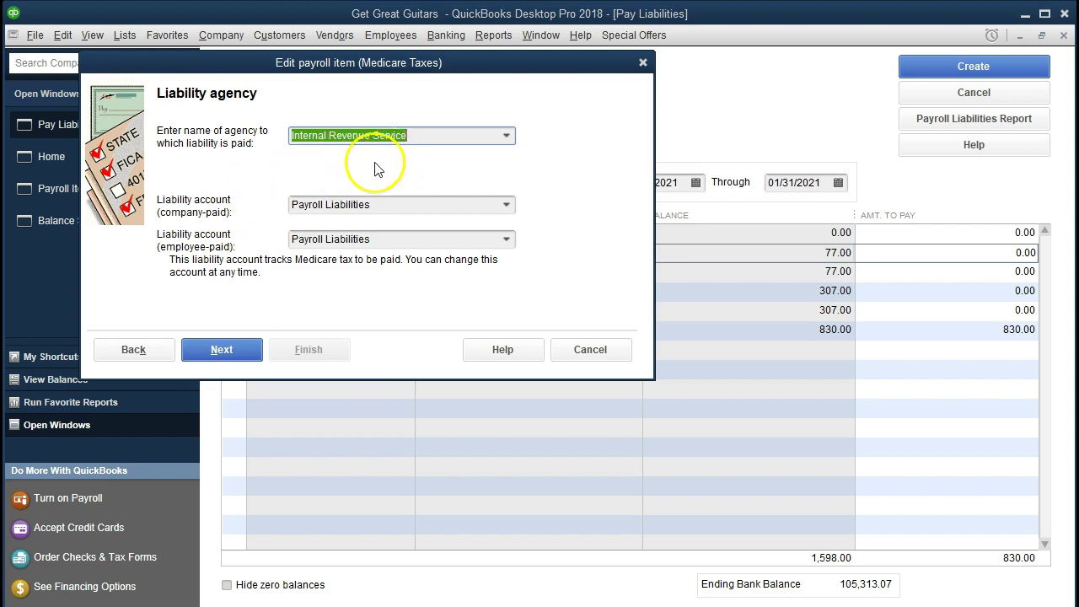
left_click(221, 349)
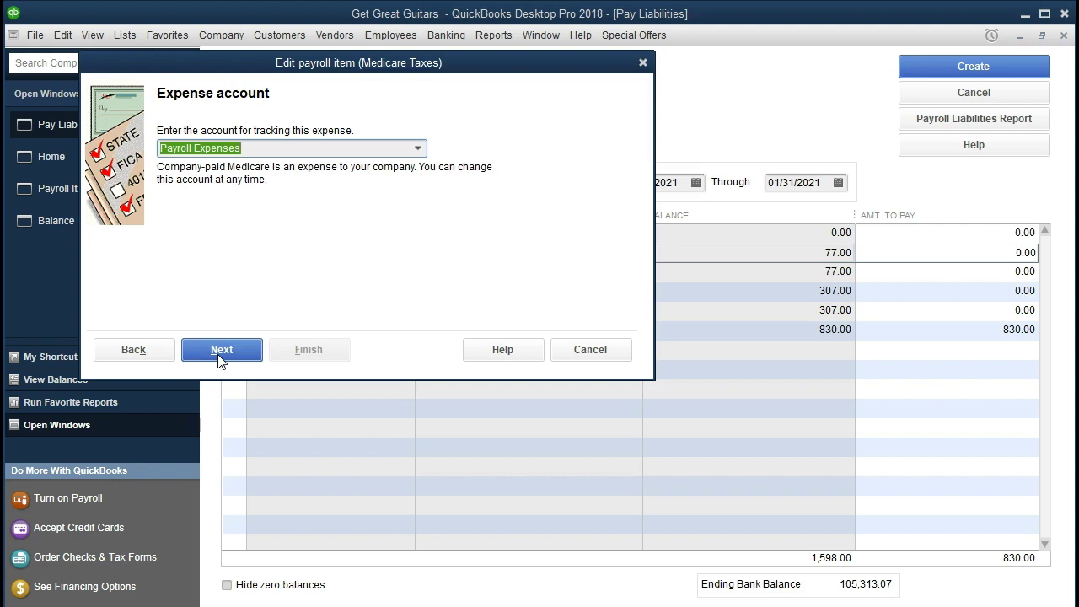
left_click(219, 354)
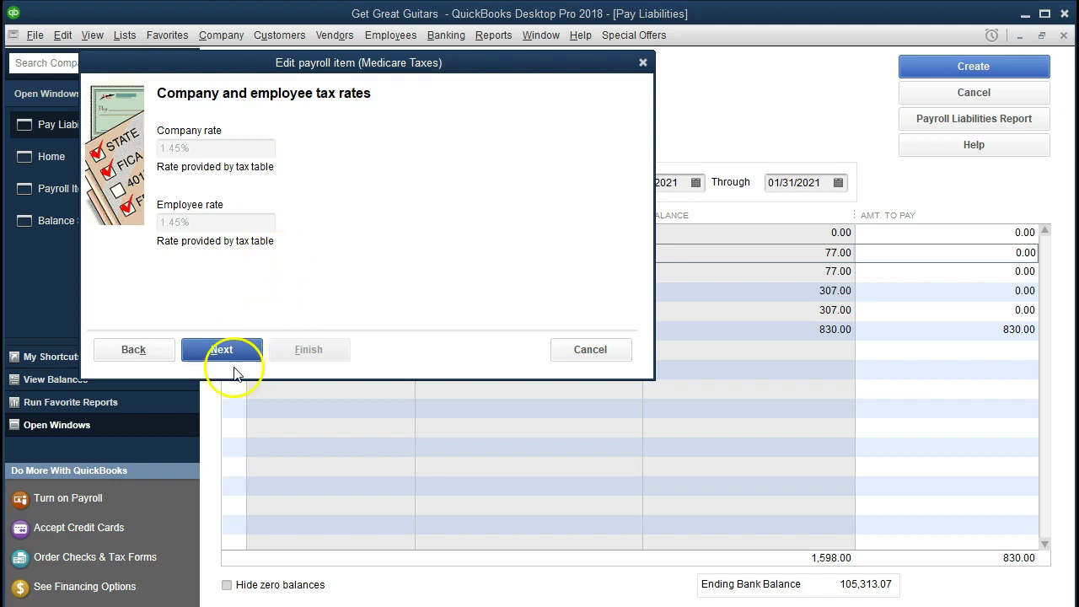
left_click(231, 354)
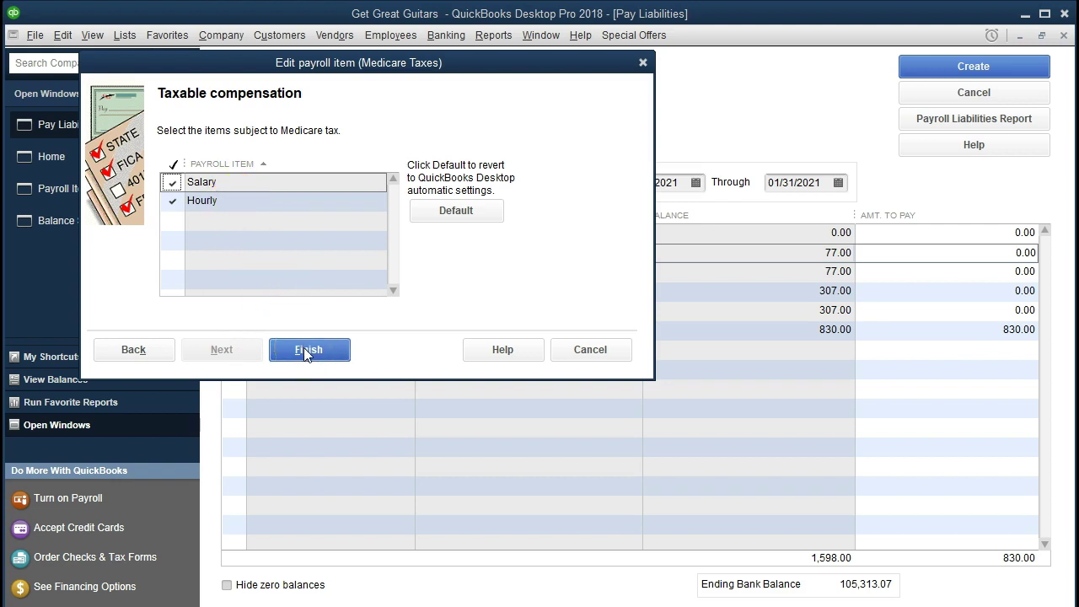
left_click(306, 349)
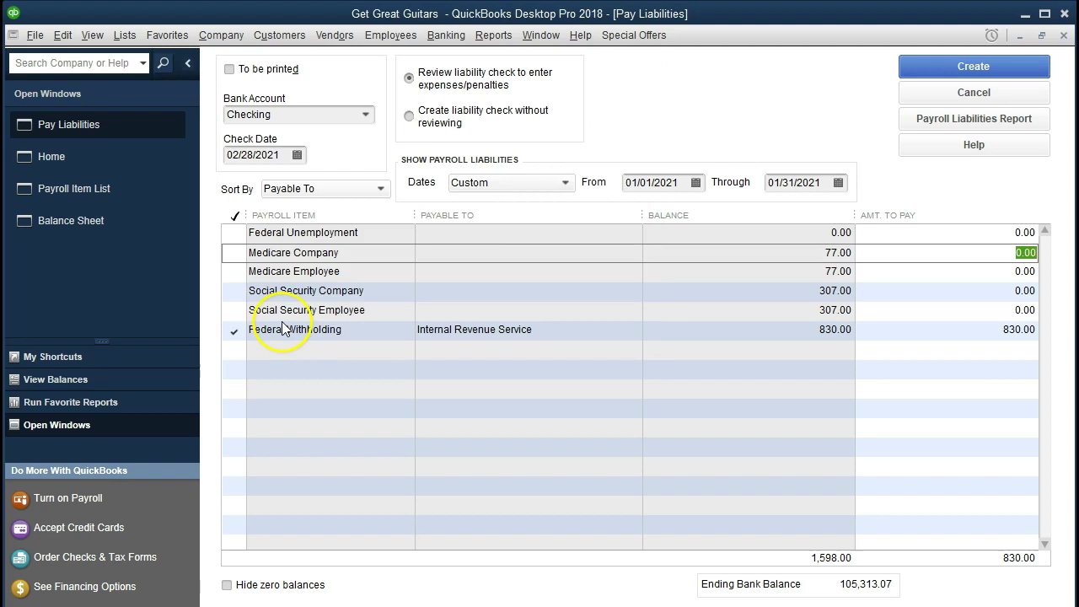
Step: Mark Medicare Company so all federal taxes total 1,598.00, then open Reports
left_click(234, 252)
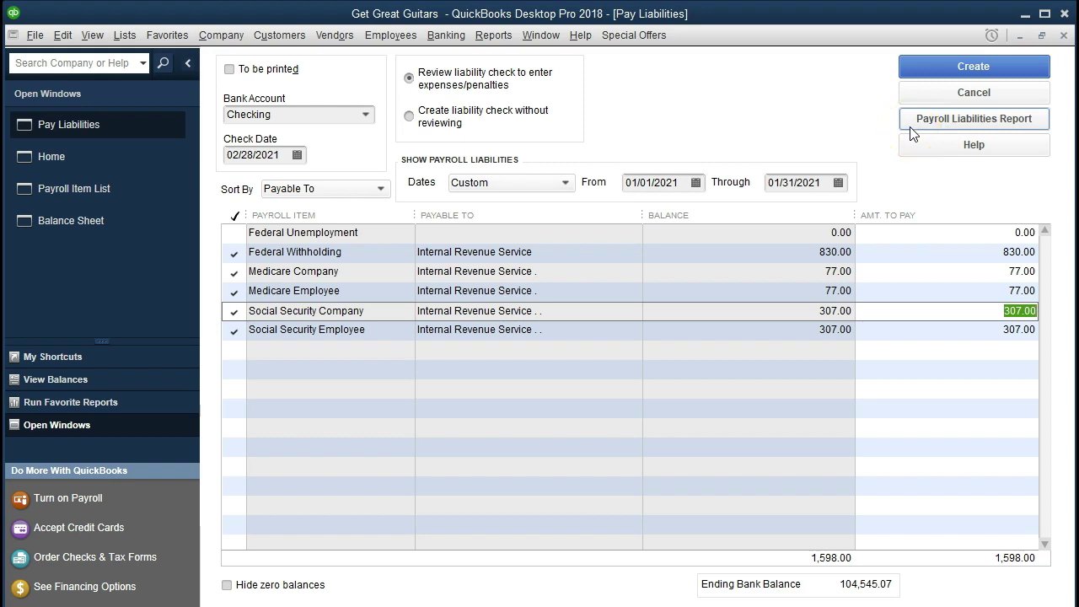
left_click(502, 36)
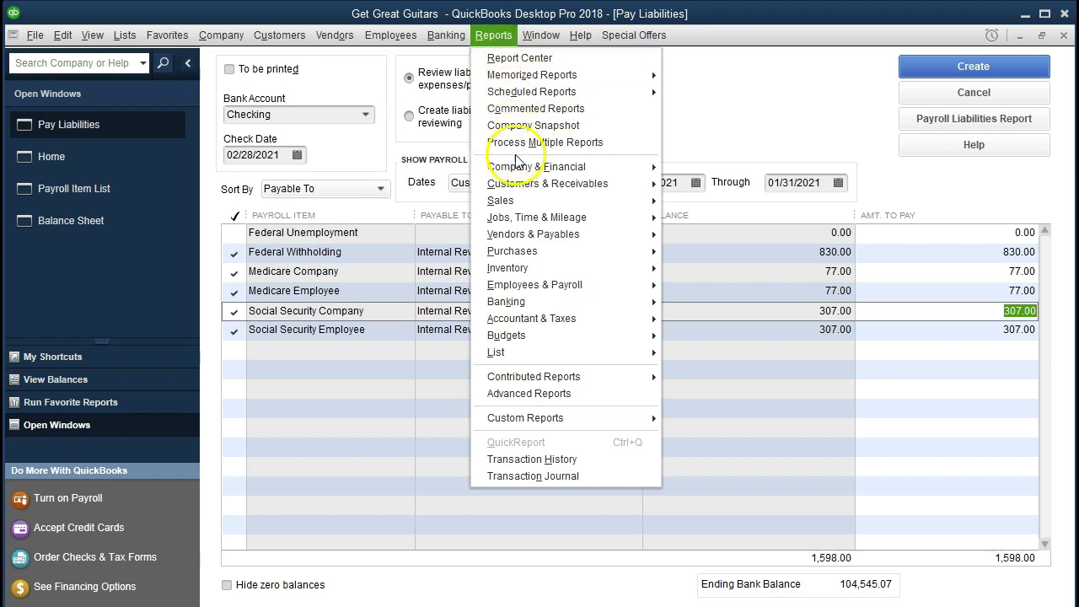
mouse_move(521, 287)
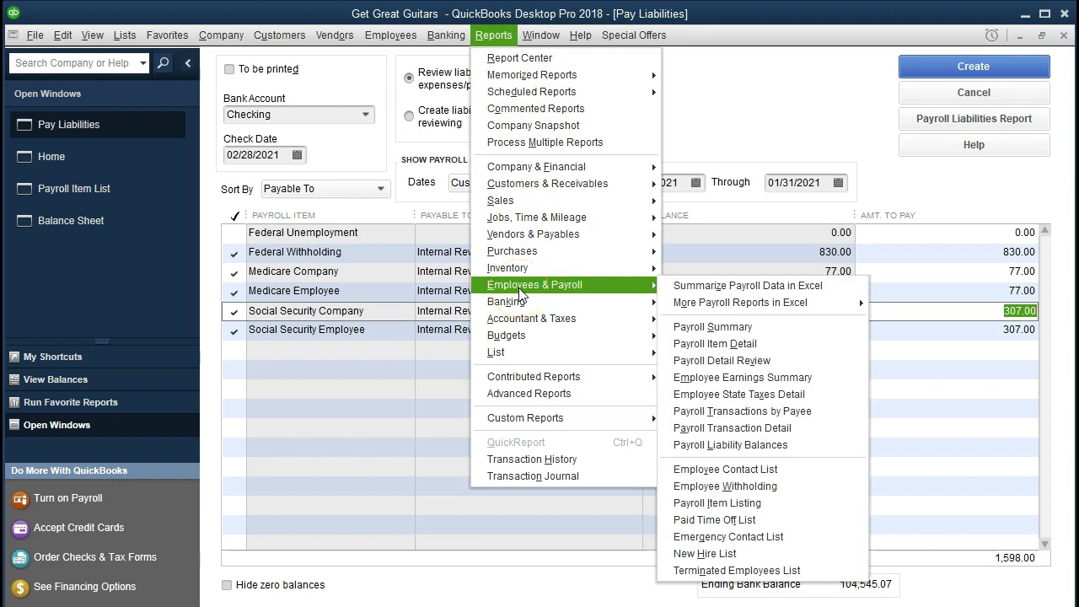
left_click(753, 109)
left_click(910, 125)
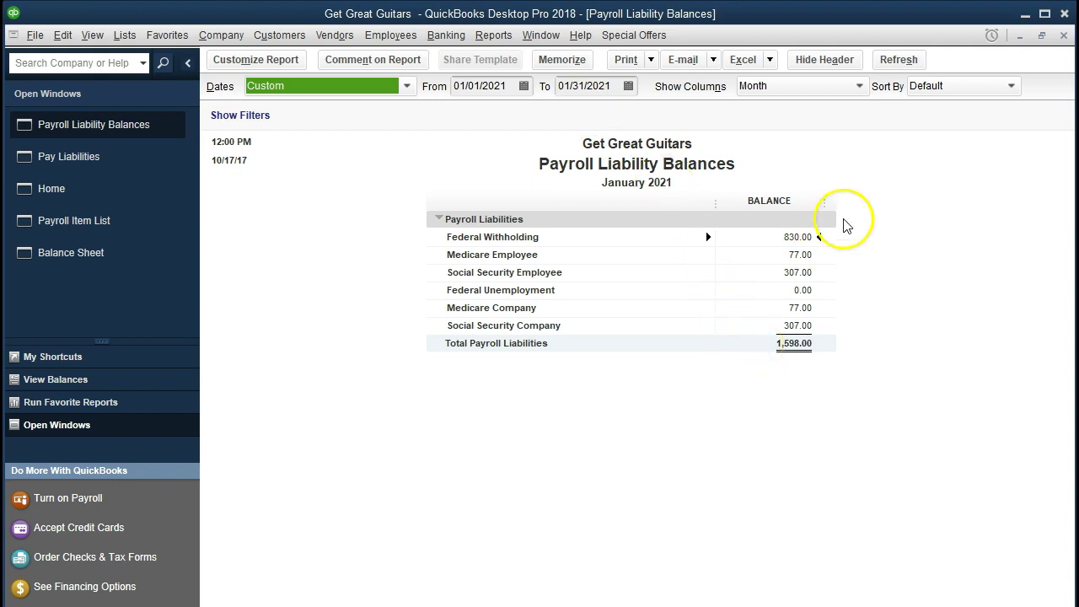
left_click(1064, 37)
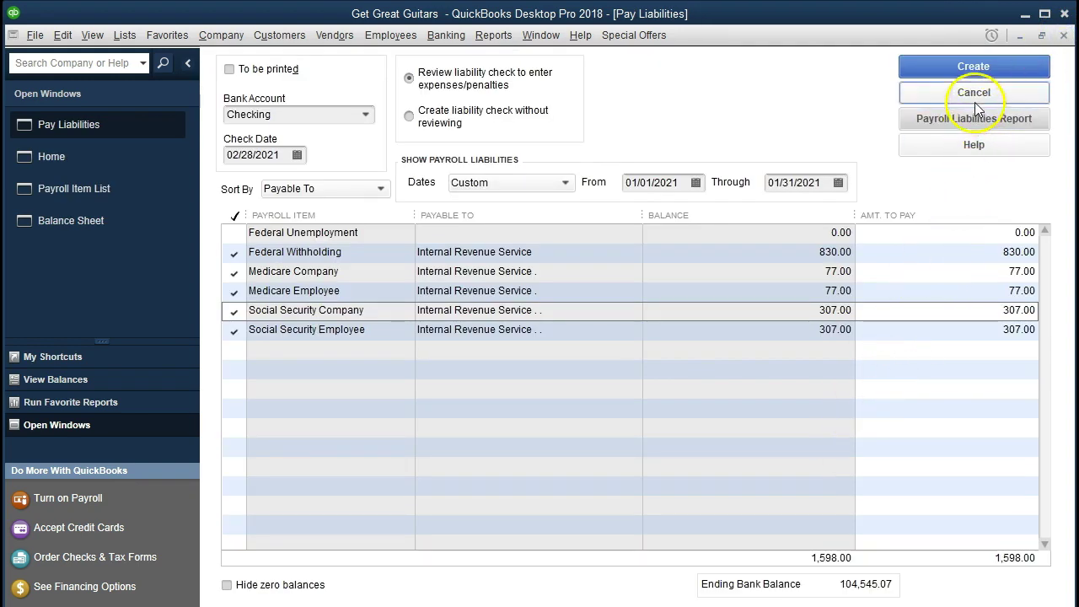
Step: Create the liability checks, including check 1017 for 830.00, and close the check window
left_click(927, 64)
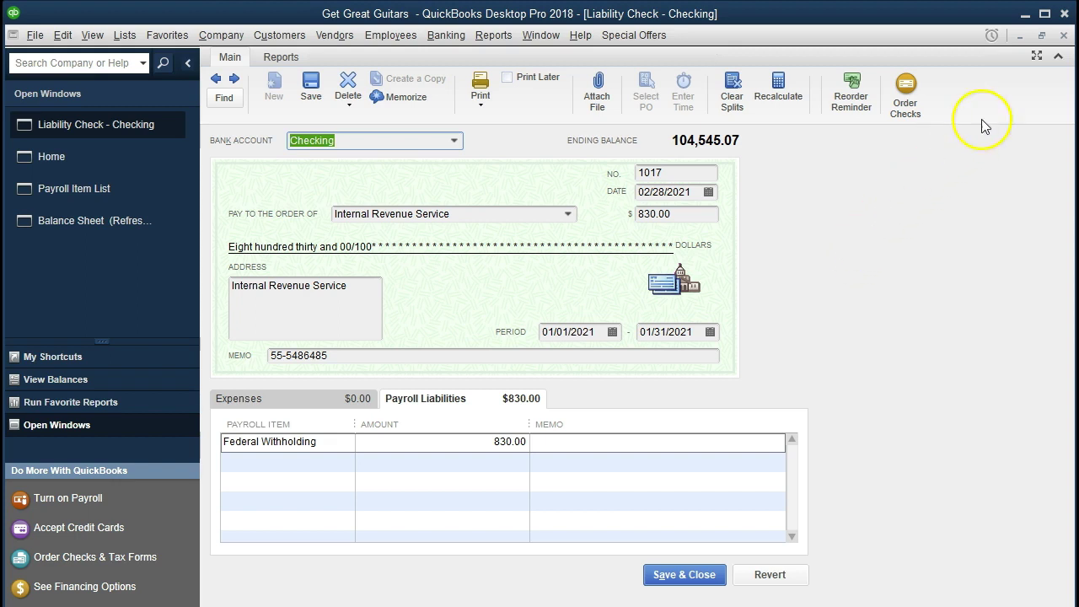
left_click(1065, 35)
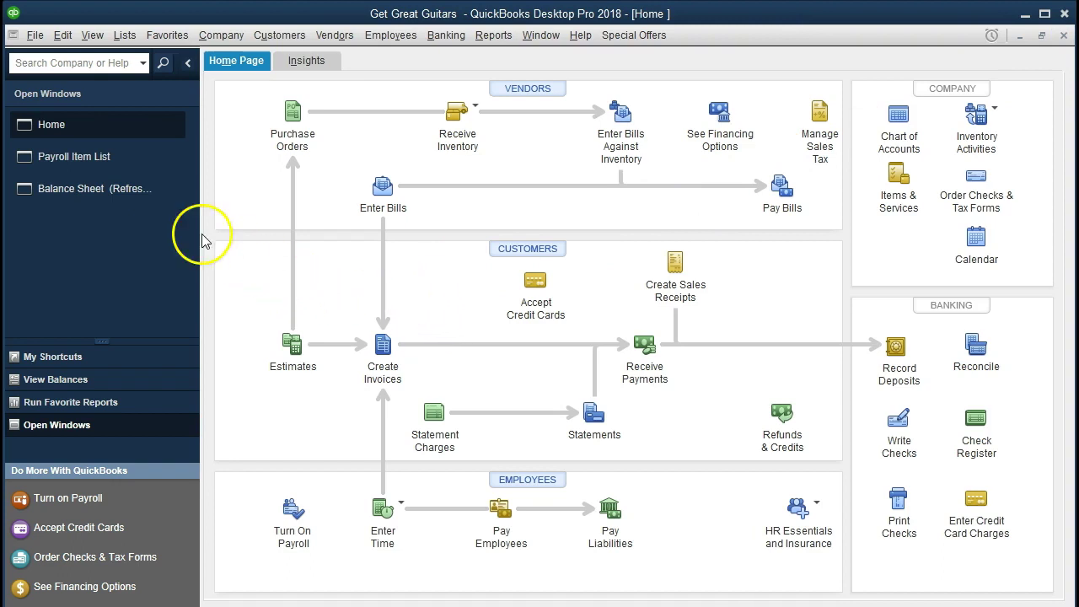
Step: Trace the Balance Sheet's 104,545.07 Checking balance down to liability check 1017
left_click(91, 190)
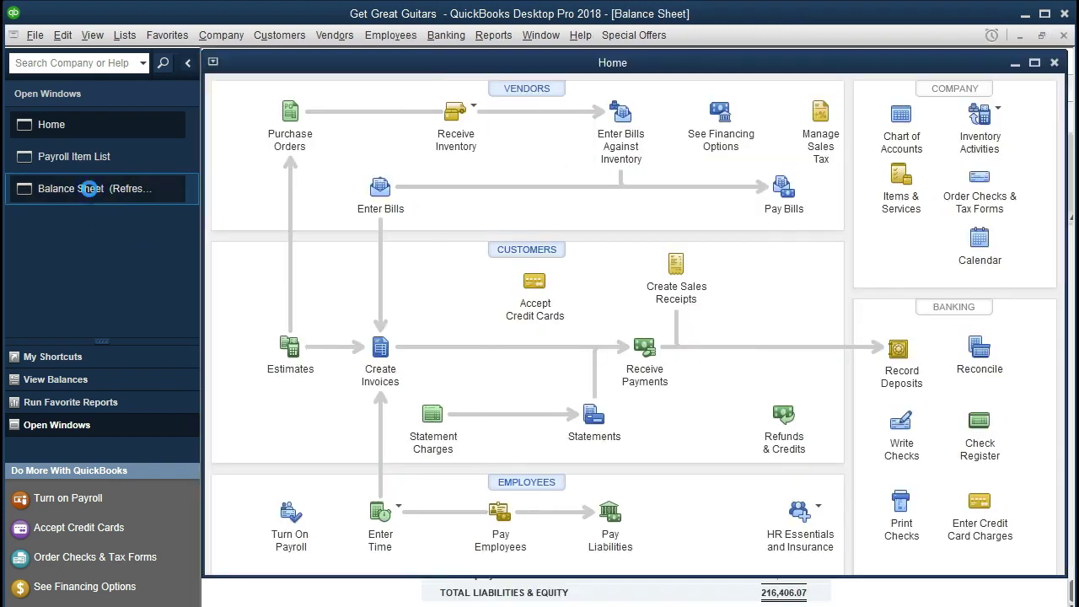
scroll(482, 424, "up", 6)
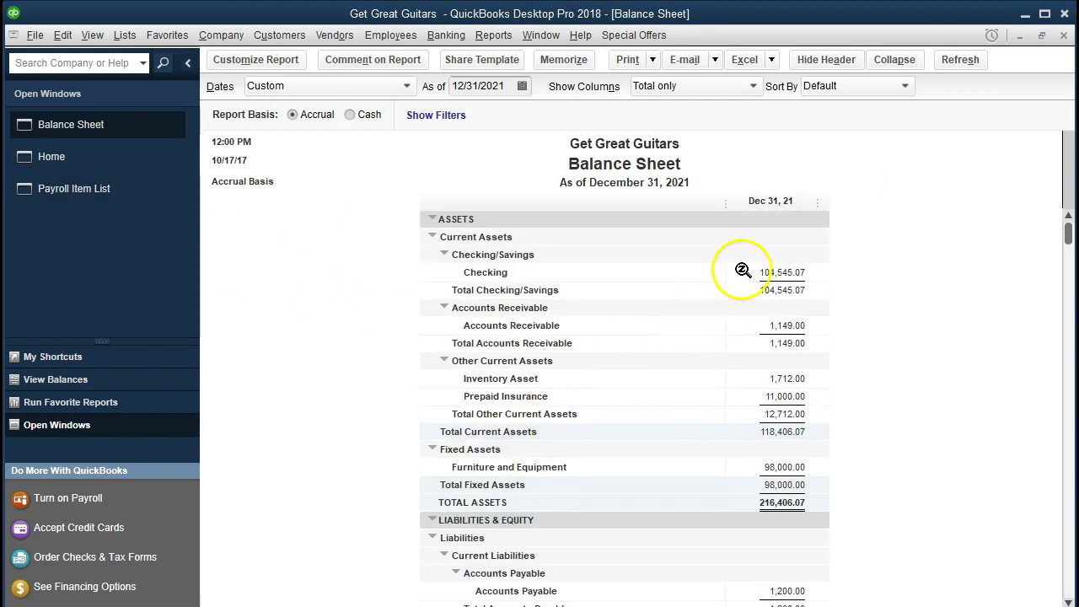
double_click(742, 269)
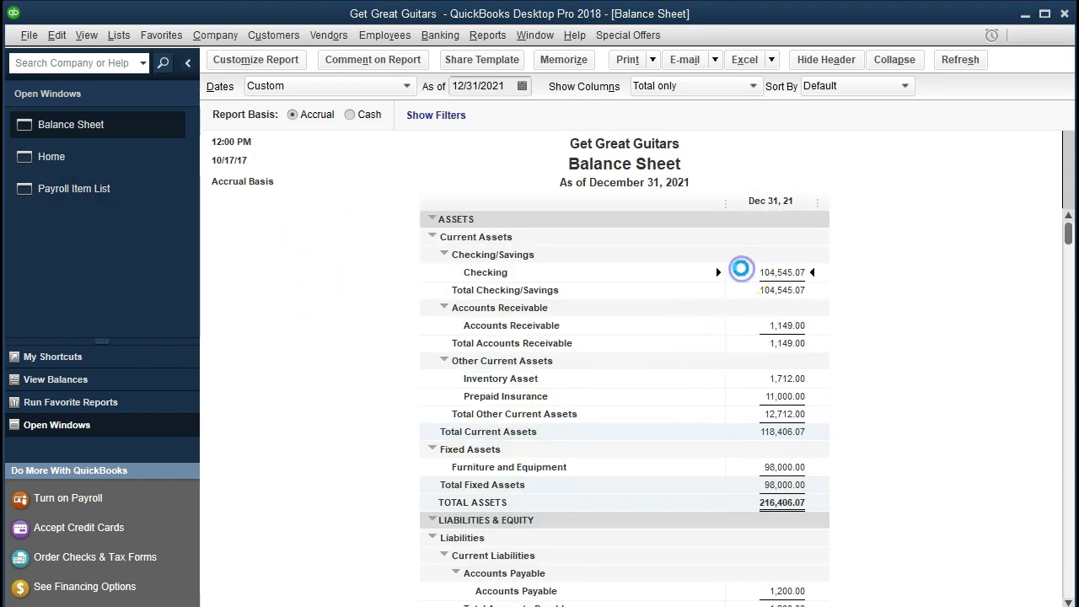
scroll(725, 360, "down", 5)
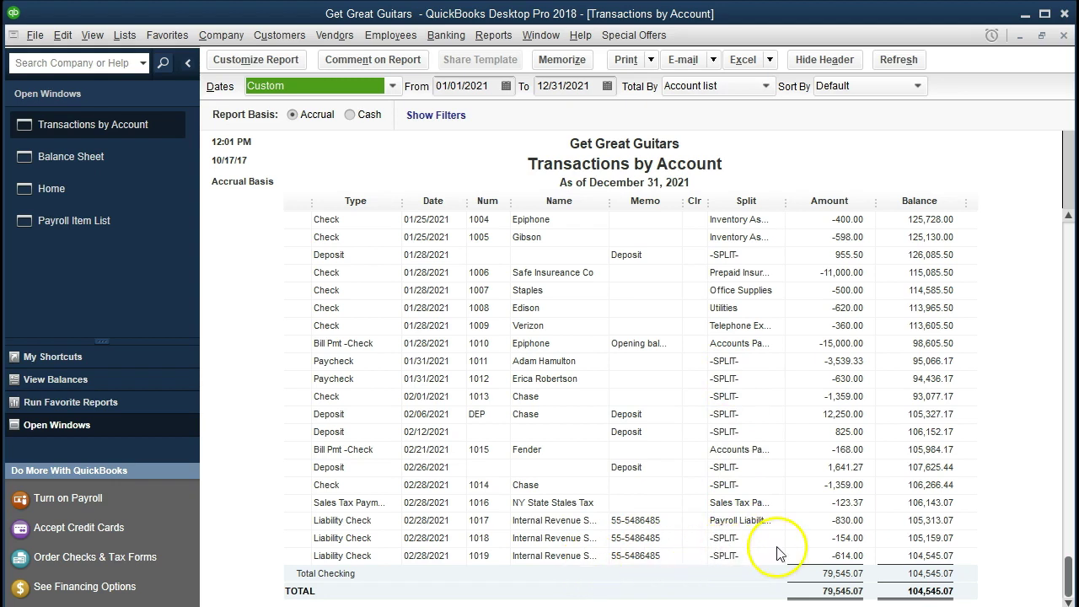
double_click(809, 519)
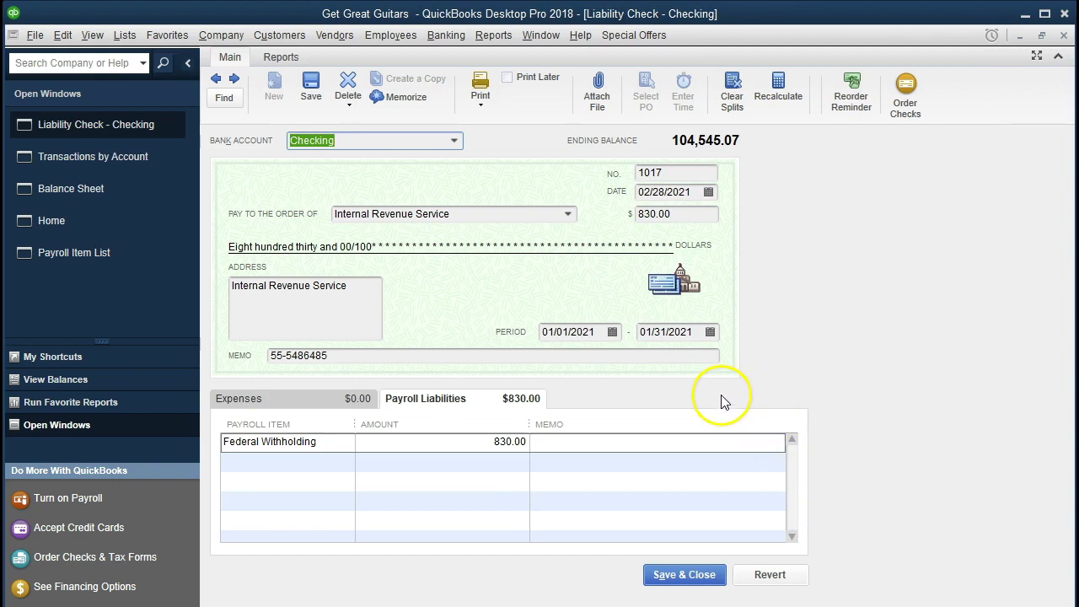
left_click(1063, 36)
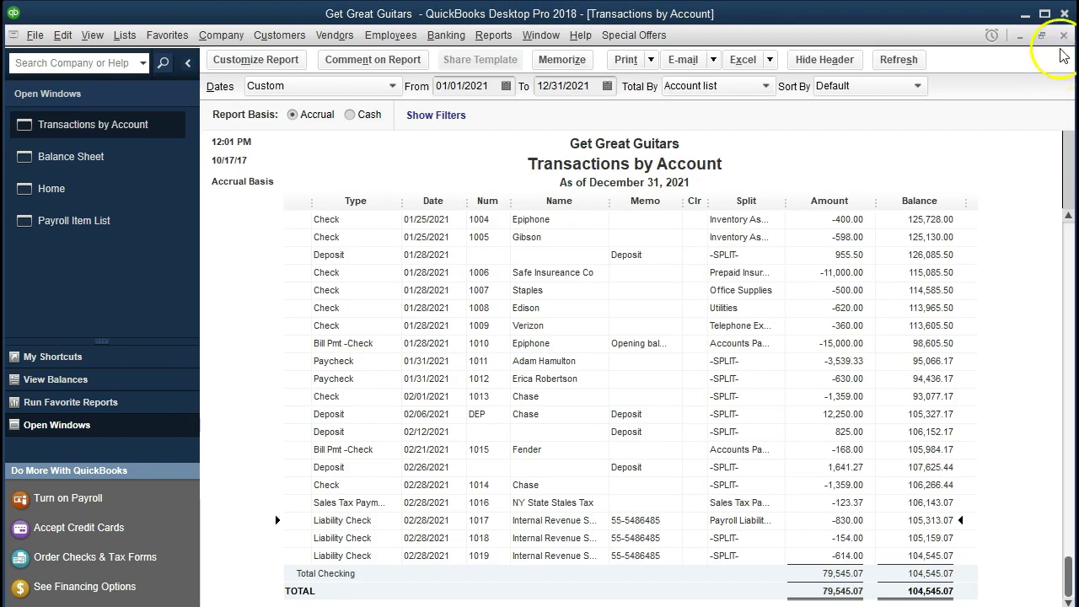
left_click(1063, 35)
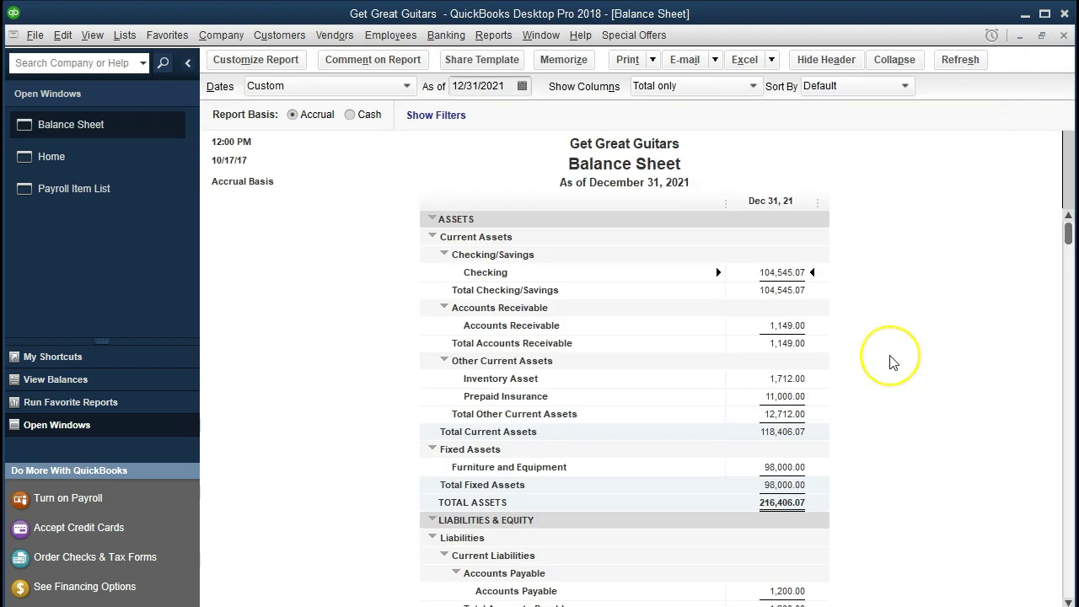
Step: Scroll the Balance Sheet down to review the Liabilities section
scroll(891, 362, "down", 5)
scroll(893, 363, "down", 1)
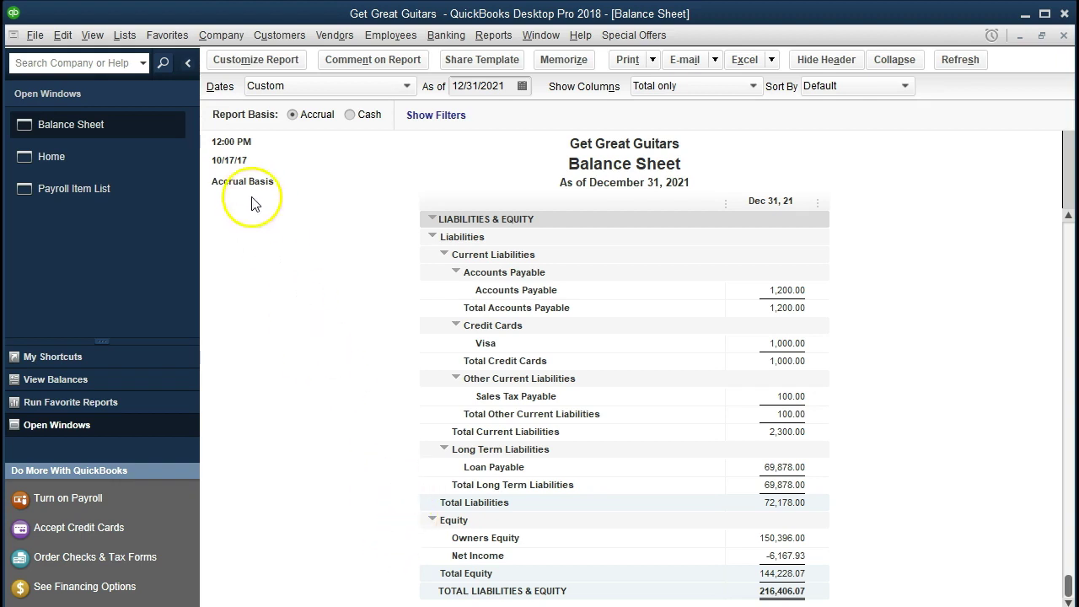
left_click(129, 40)
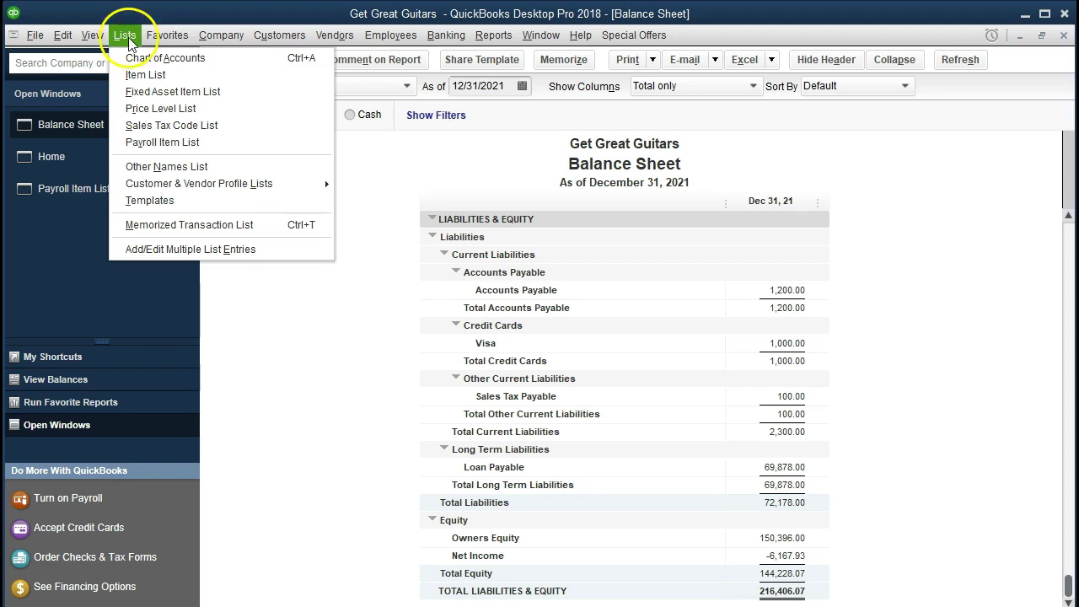
Step: Open the Payroll Liabilities register from the Chart of Accounts and view liability check 1019
left_click(232, 58)
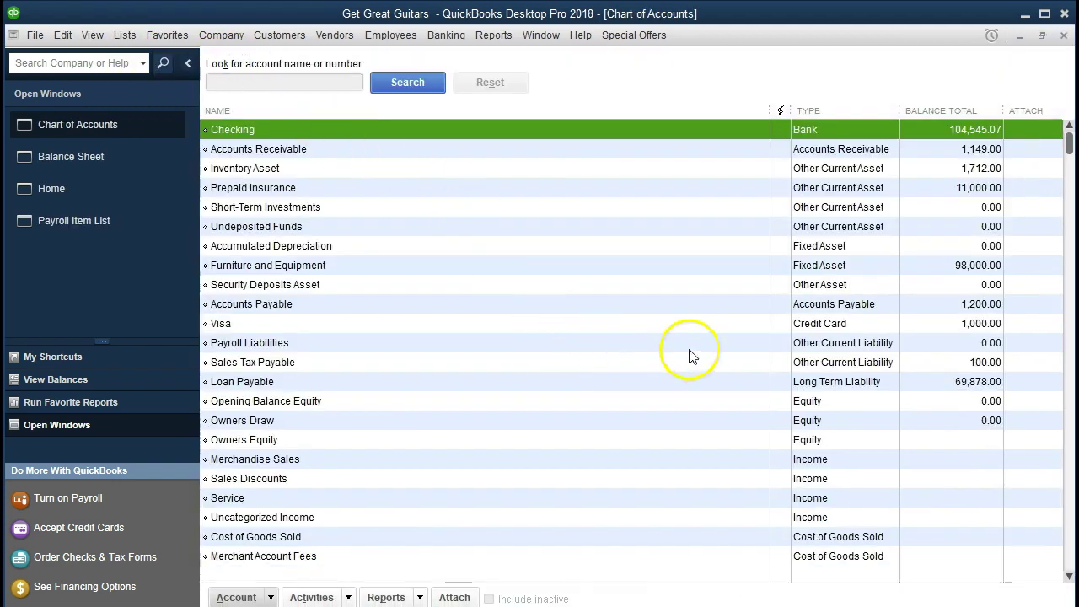
left_click(458, 344)
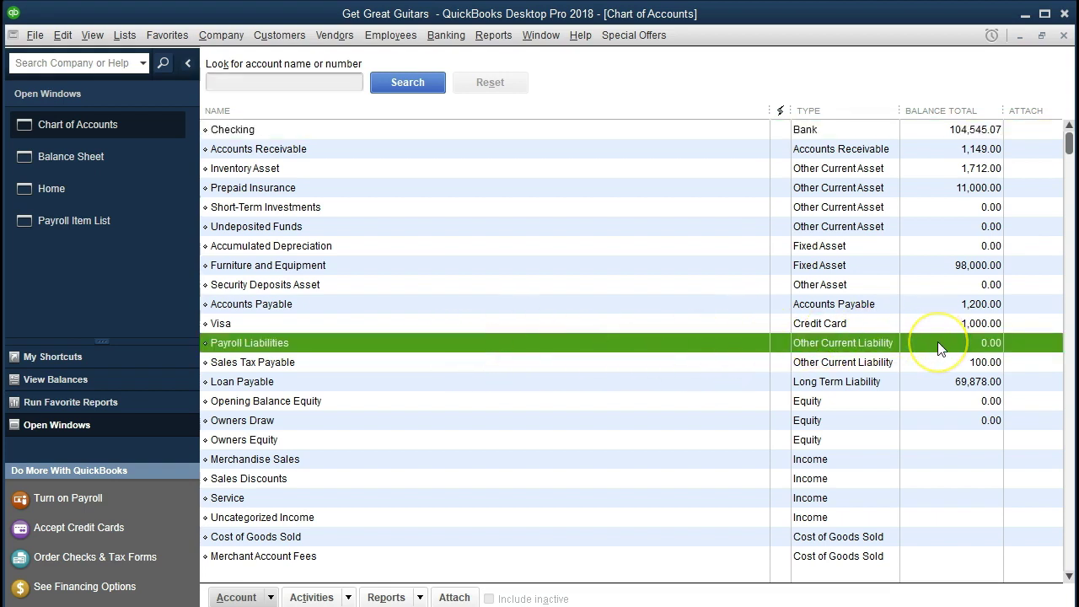
double_click(493, 347)
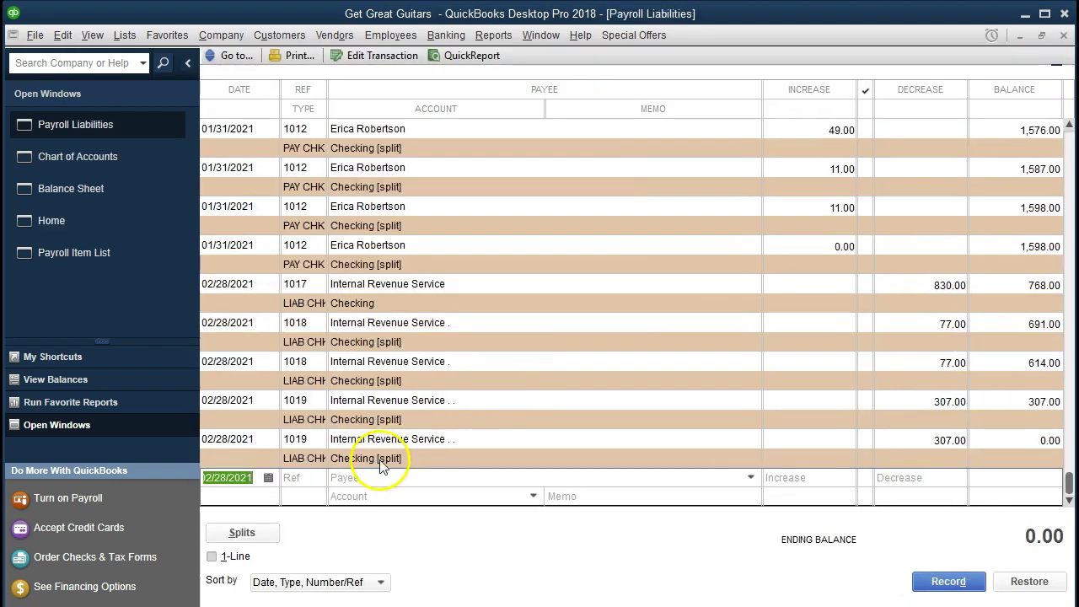
left_click(307, 462)
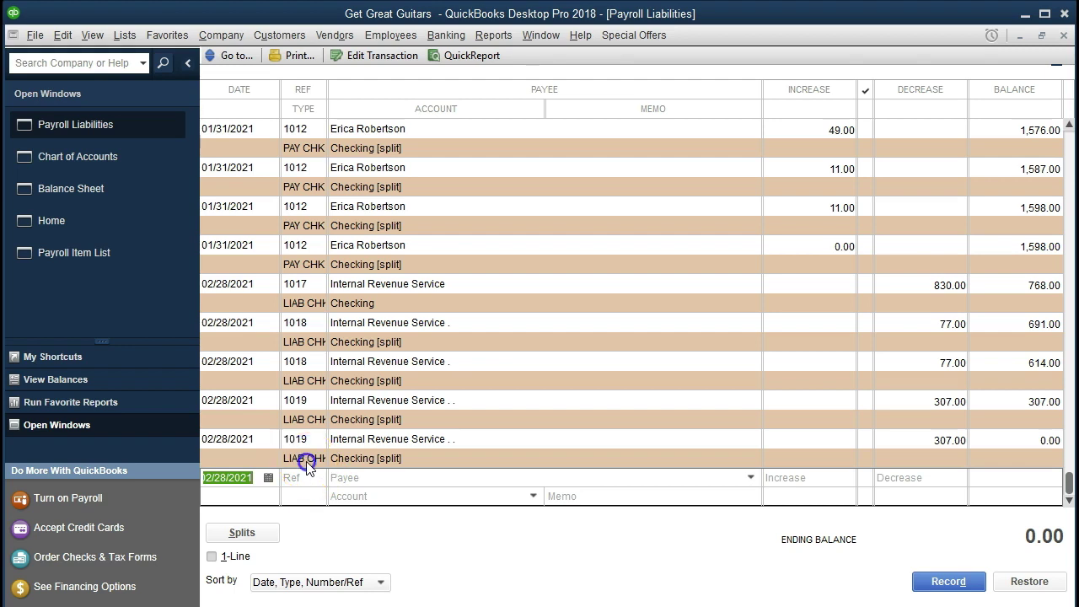
left_click(307, 463)
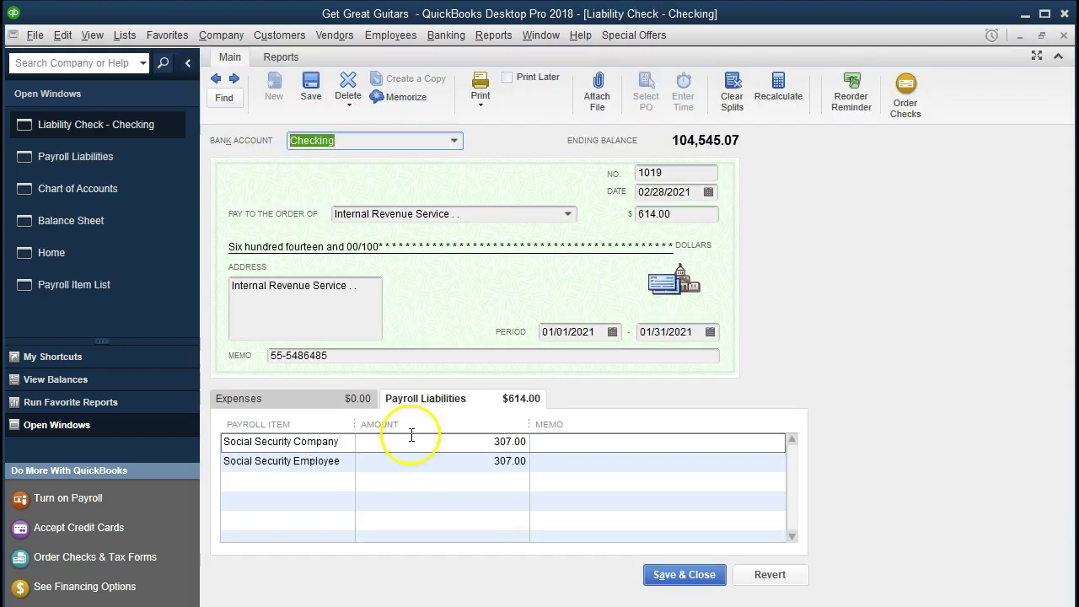
Step: Close check 1019 and the Payroll Liabilities register, returning to the Home page
left_click(1064, 36)
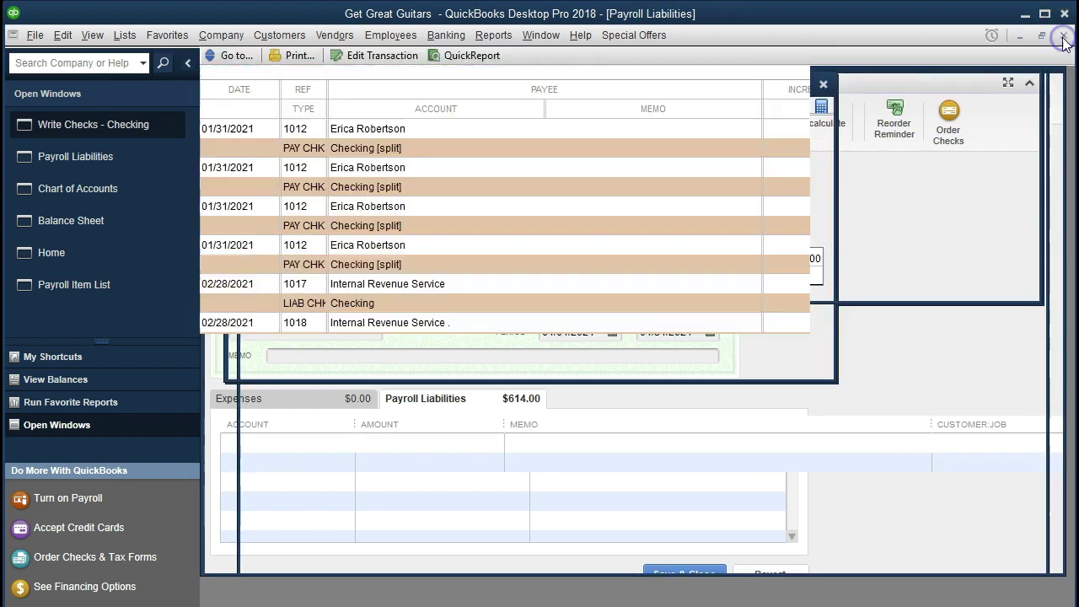
left_click(1064, 35)
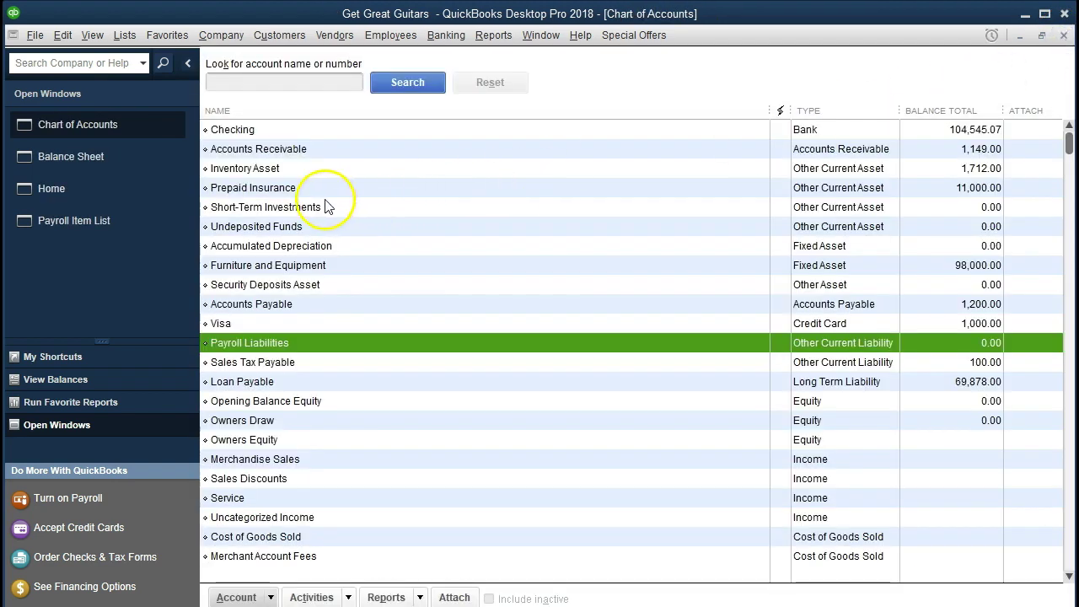
left_click(131, 189)
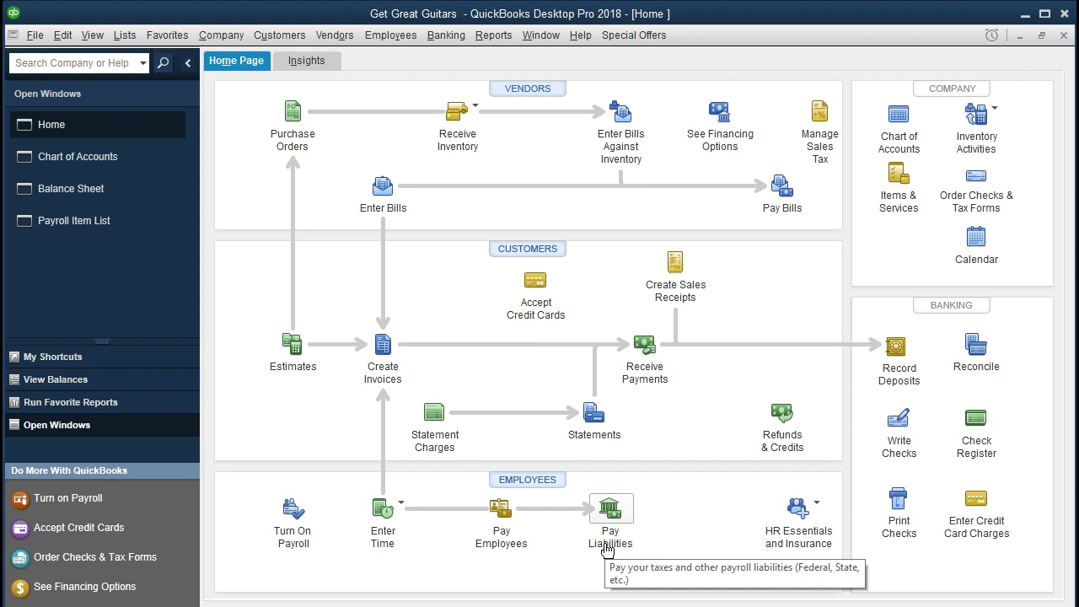
left_click(663, 542)
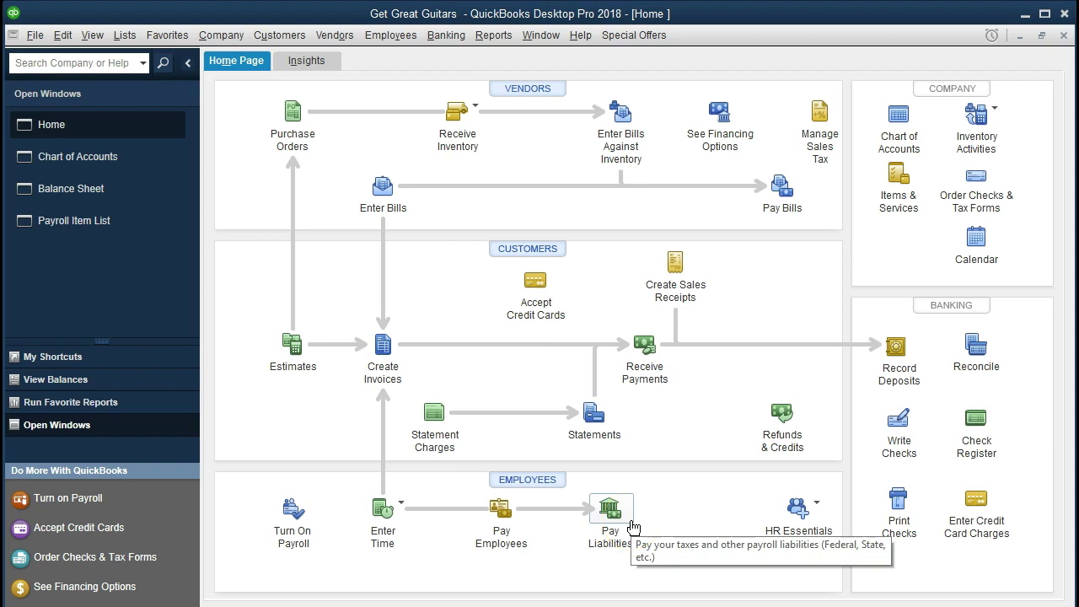
left_click(654, 510)
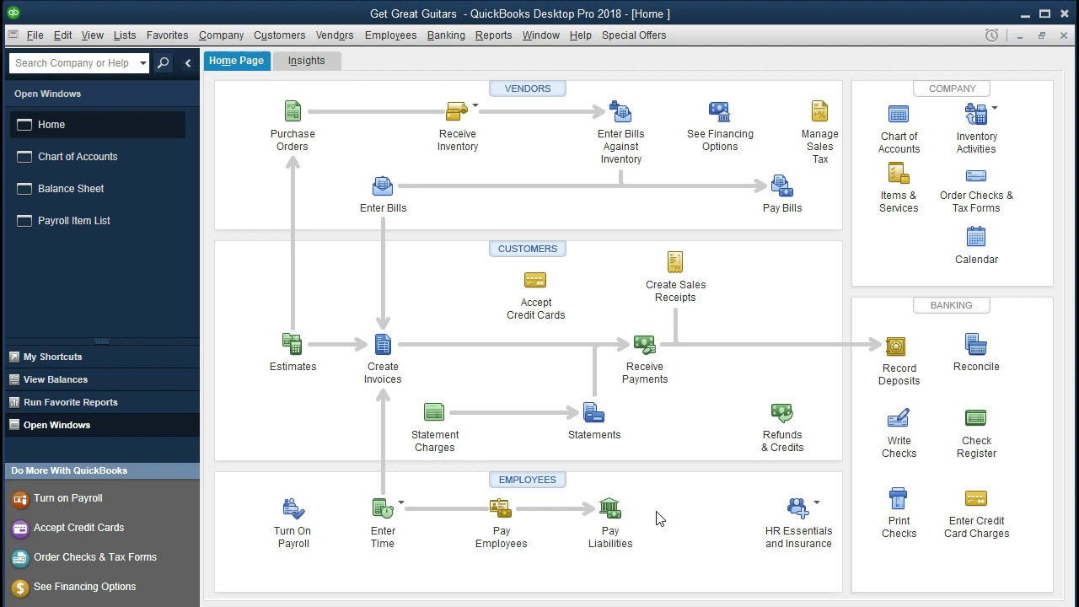
left_click(659, 518)
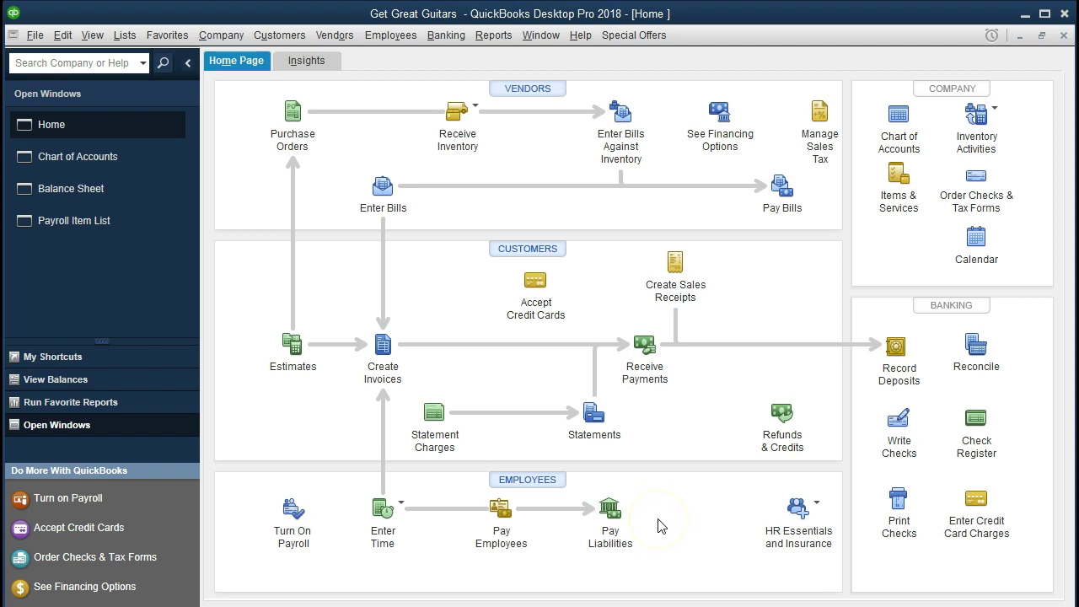